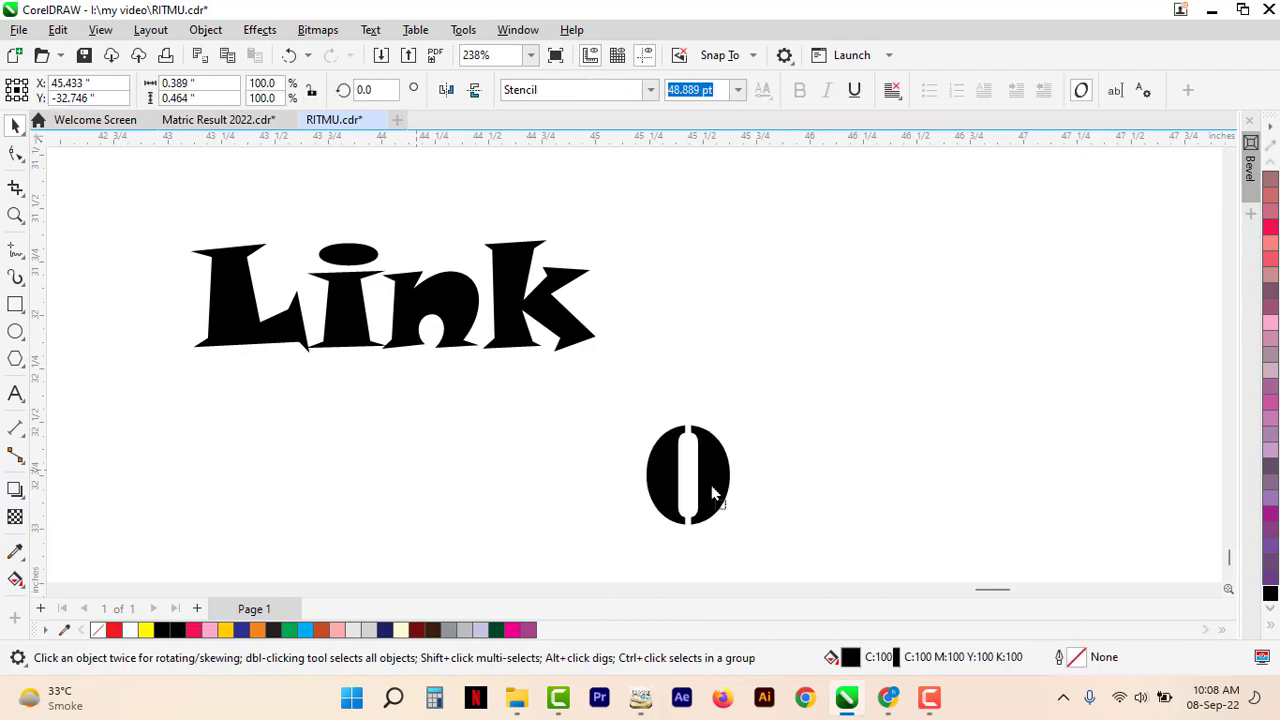
# Duplicate the word Link directly to its right and change the copy's text to Ideas.
pyautogui.moveTo(566, 349); pyautogui.dragTo(1013, 322)
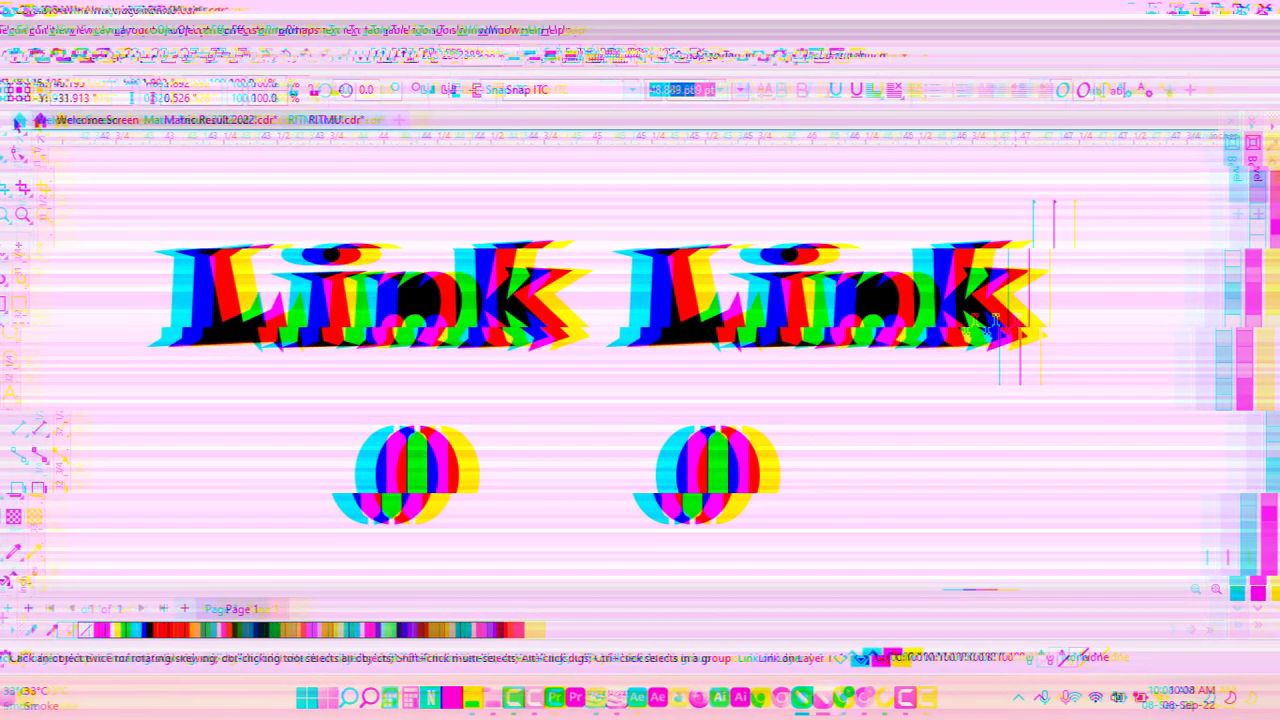
pyautogui.doubleClick(1013, 322)
pyautogui.write('Ideas')
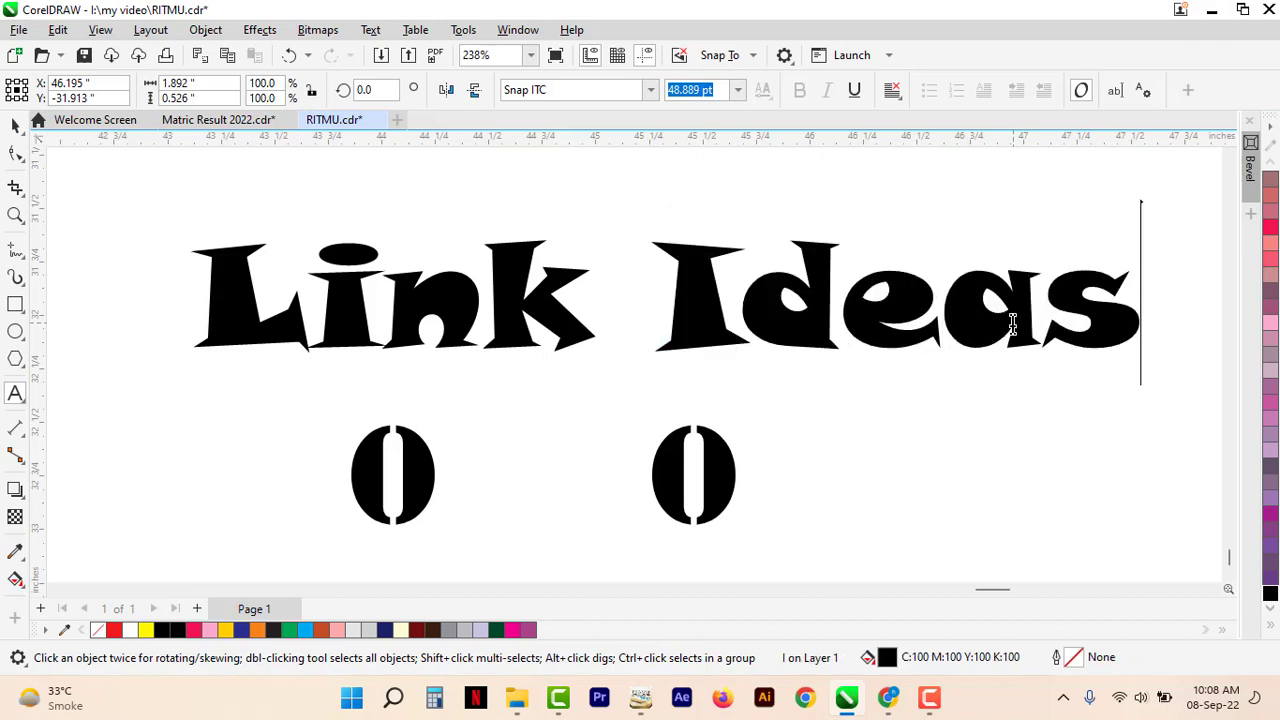
pyautogui.press('Escape')
pyautogui.click(820, 465)
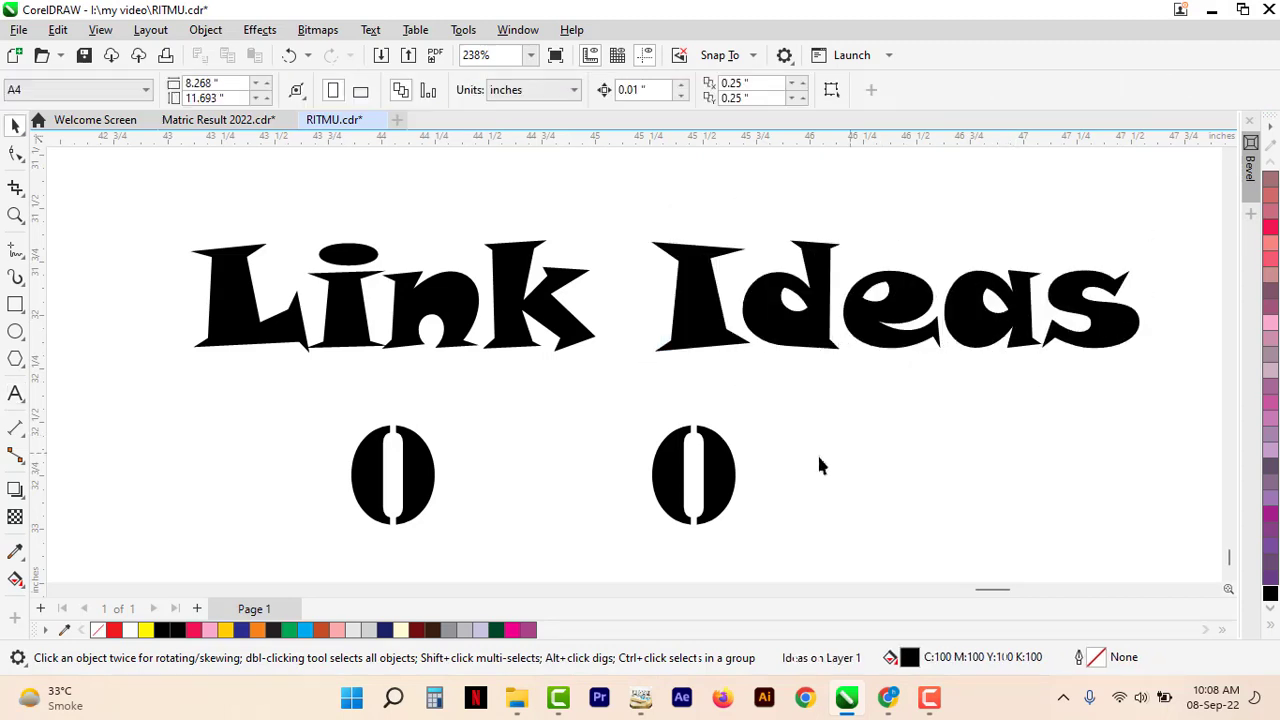
# Fill the second 0, below Ideas, with the pinkish-red colour C:0 M:100 Y:60 K:0.
pyautogui.click(731, 486)
pyautogui.click(1268, 233)
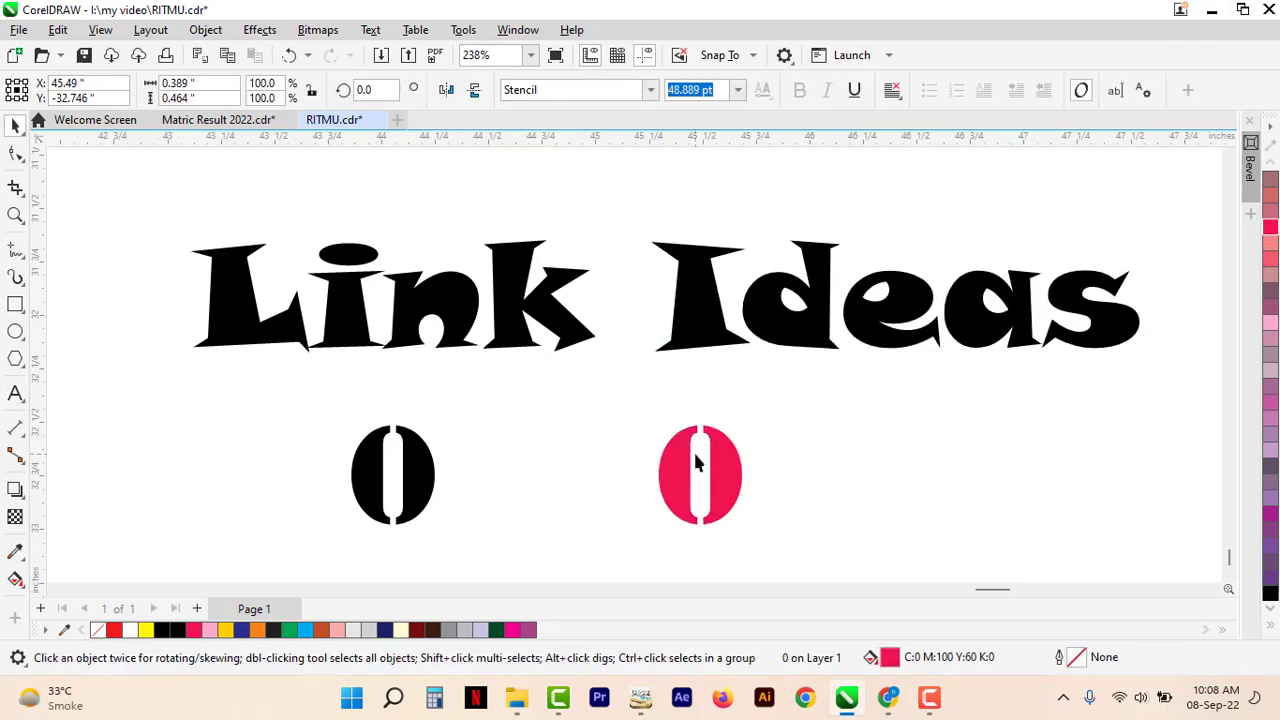
pyautogui.press('Escape')
# Draw a yellow rectangle about 4.58 by 0.672 inches around the second 0, send it behind the digit and remove its outline.
pyautogui.click(15, 304)
pyautogui.scroll(-1, 200, 368)
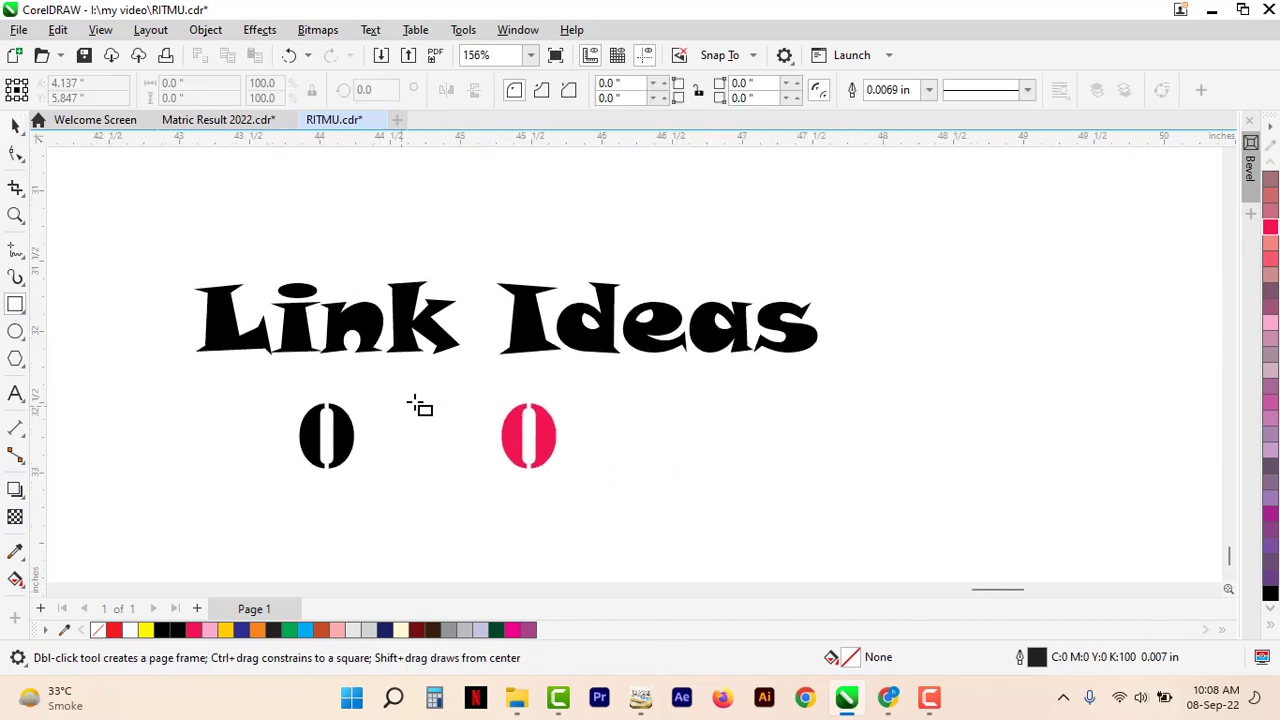
pyautogui.moveTo(490, 385)
pyautogui.mouseDown()
pyautogui.moveTo(1143, 489)
pyautogui.moveTo(1136, 480)
pyautogui.mouseUp()
pyautogui.press('space')
pyautogui.click(146, 629)
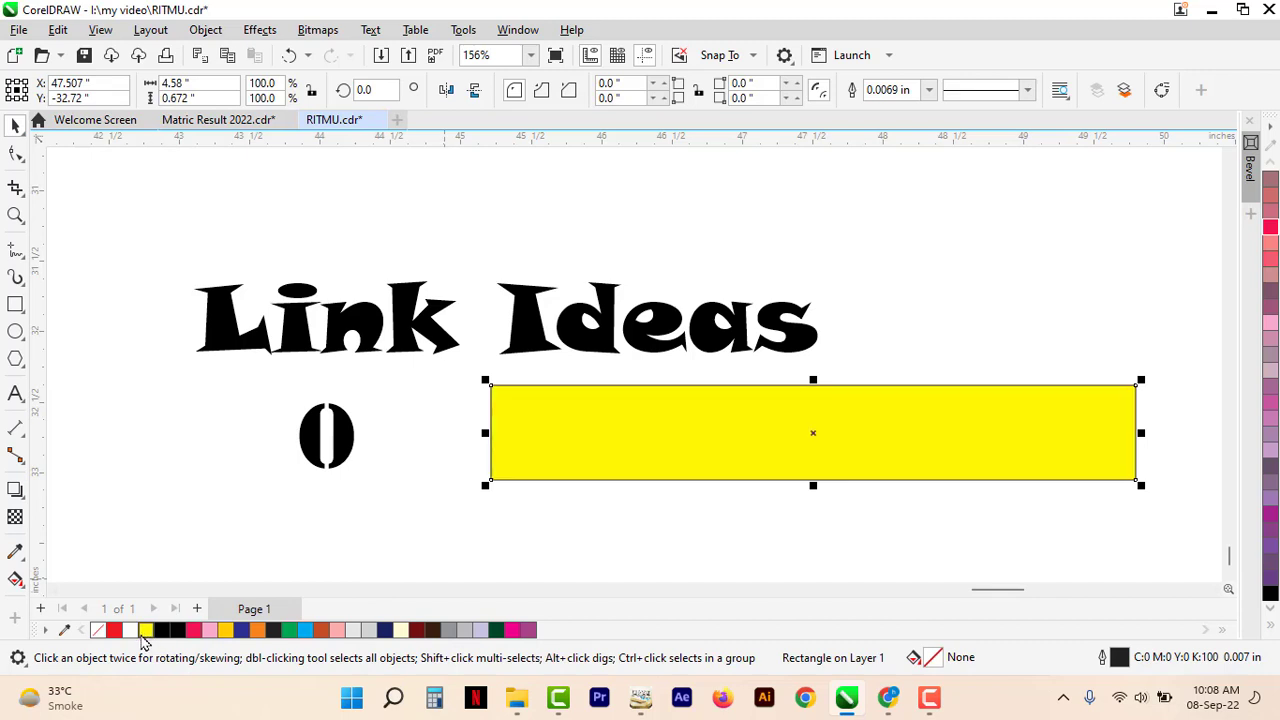
pyautogui.hotkey('shift', 'pagedown')
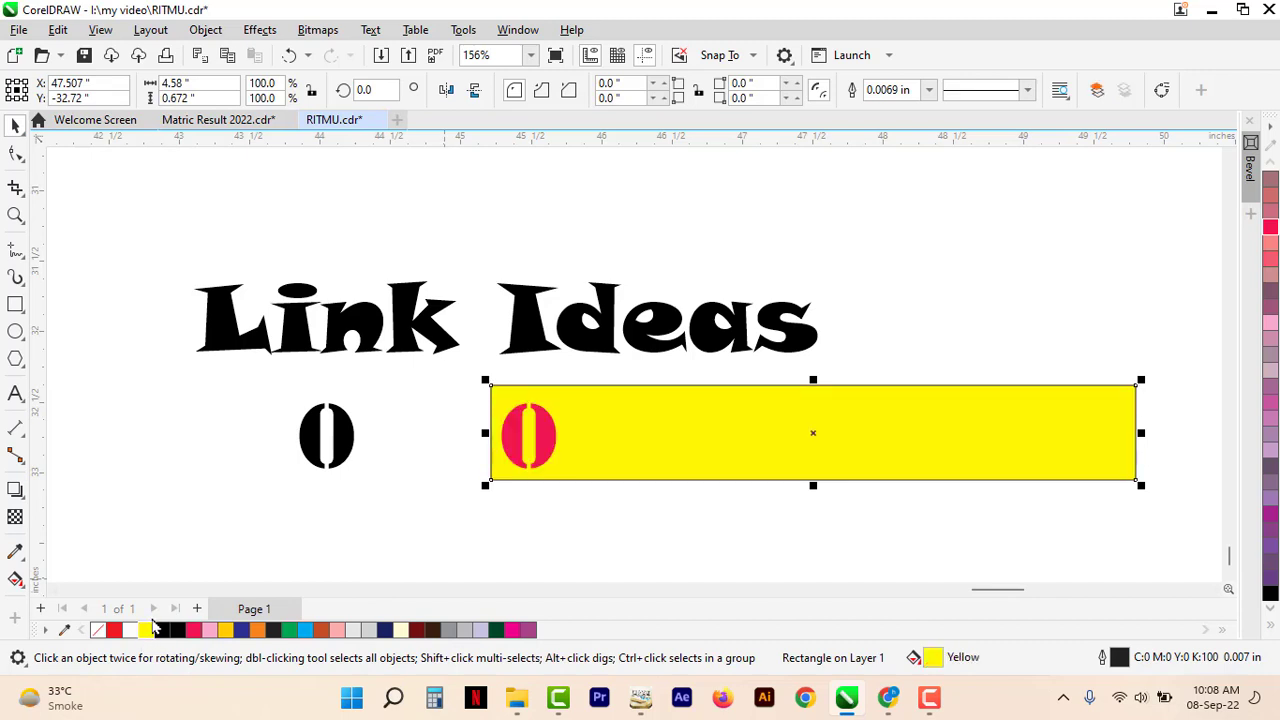
pyautogui.rightClick(98, 630)
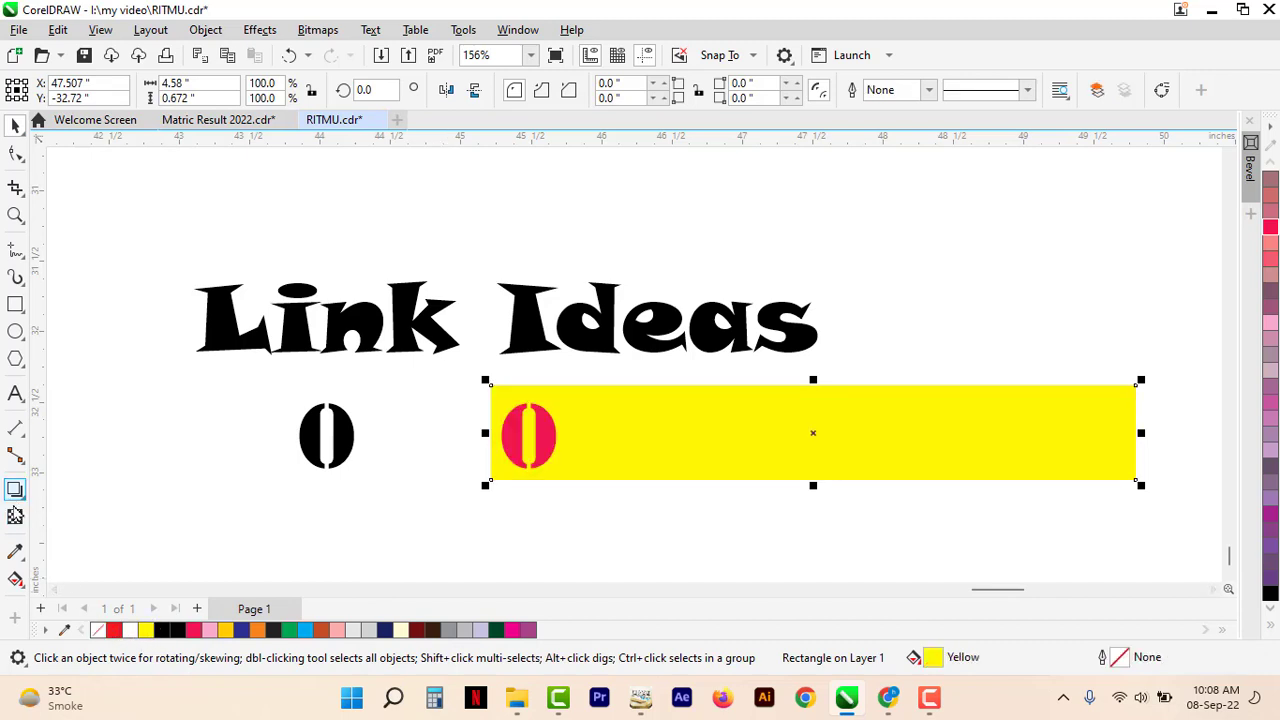
# Apply a gradual transparency so the yellow bar fades out near its right end.
pyautogui.click(15, 516)
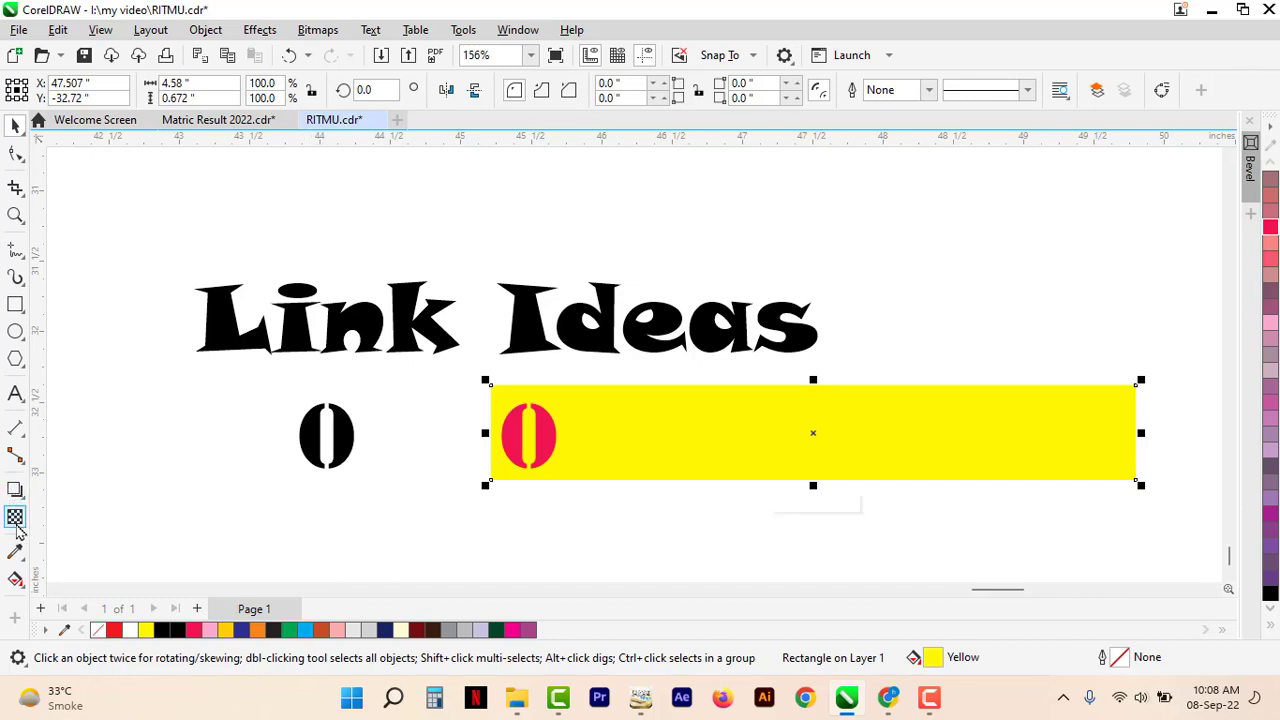
pyautogui.moveTo(954, 432); pyautogui.dragTo(1081, 432)
pyautogui.press('space')
pyautogui.click(788, 508)
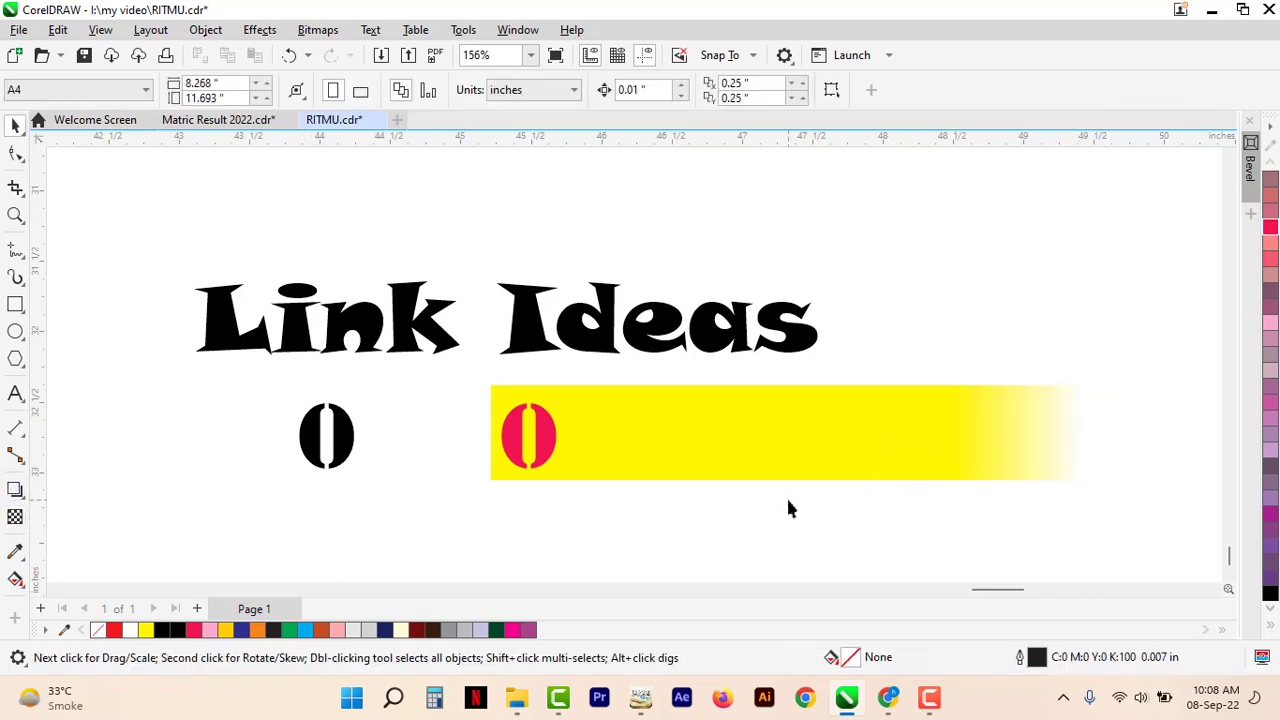
# Fill the 0 on the yellow bar with black.
pyautogui.click(549, 440)
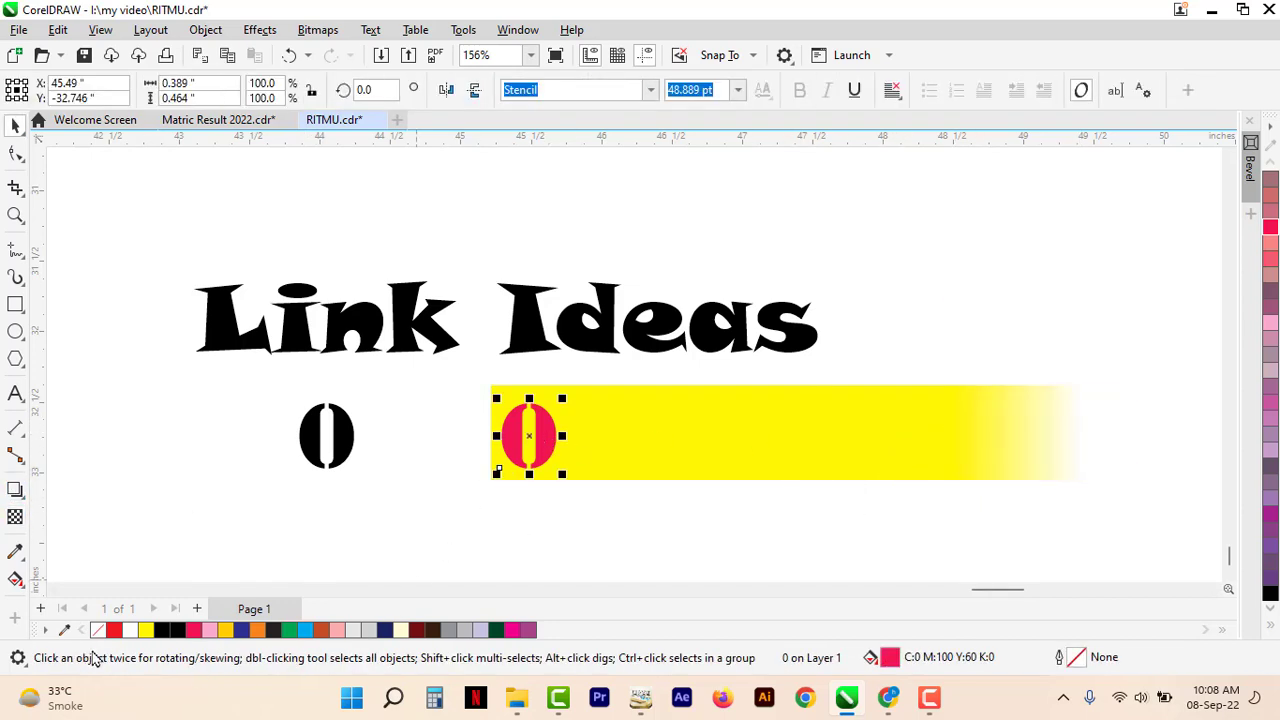
pyautogui.click(174, 631)
pyautogui.click(455, 538)
# Draw a circle about 0.563 inches wide centred on the left 0, fill it dark green and send it behind the digit.
pyautogui.scroll(2, 500, 516)
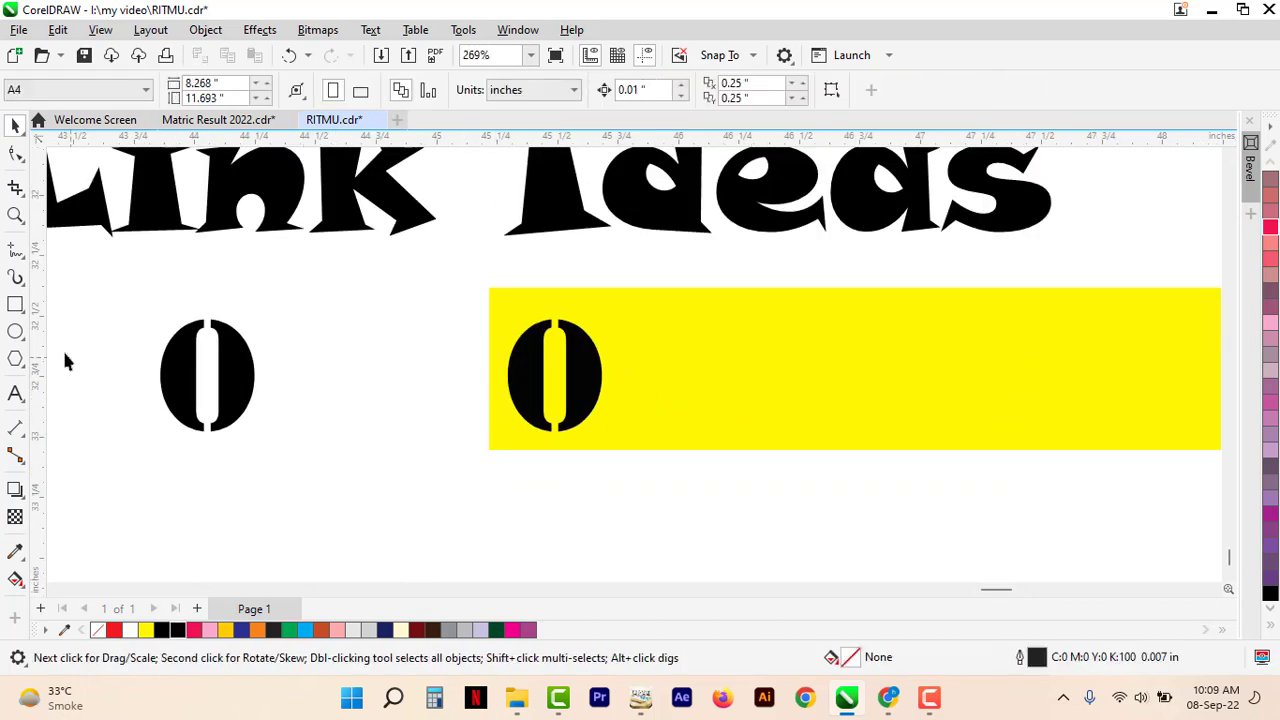
pyautogui.click(15, 331)
pyautogui.moveTo(208, 376); pyautogui.dragTo(246, 447)
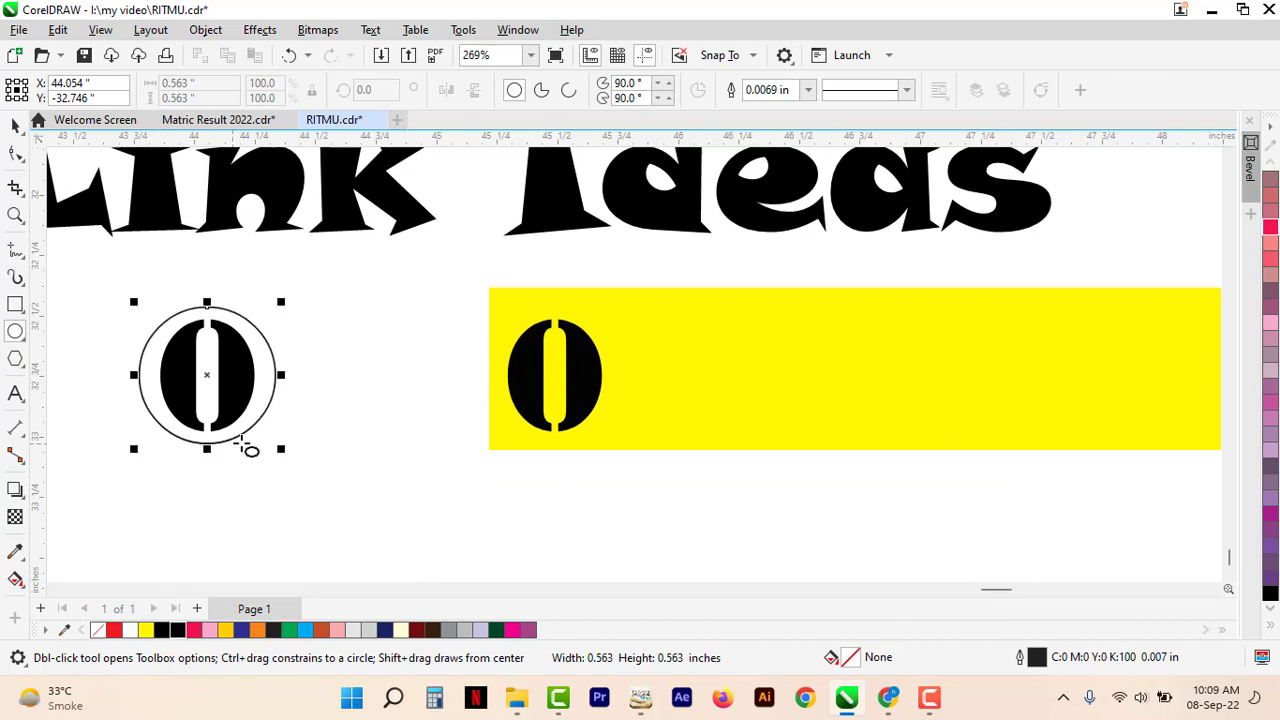
pyautogui.press('space')
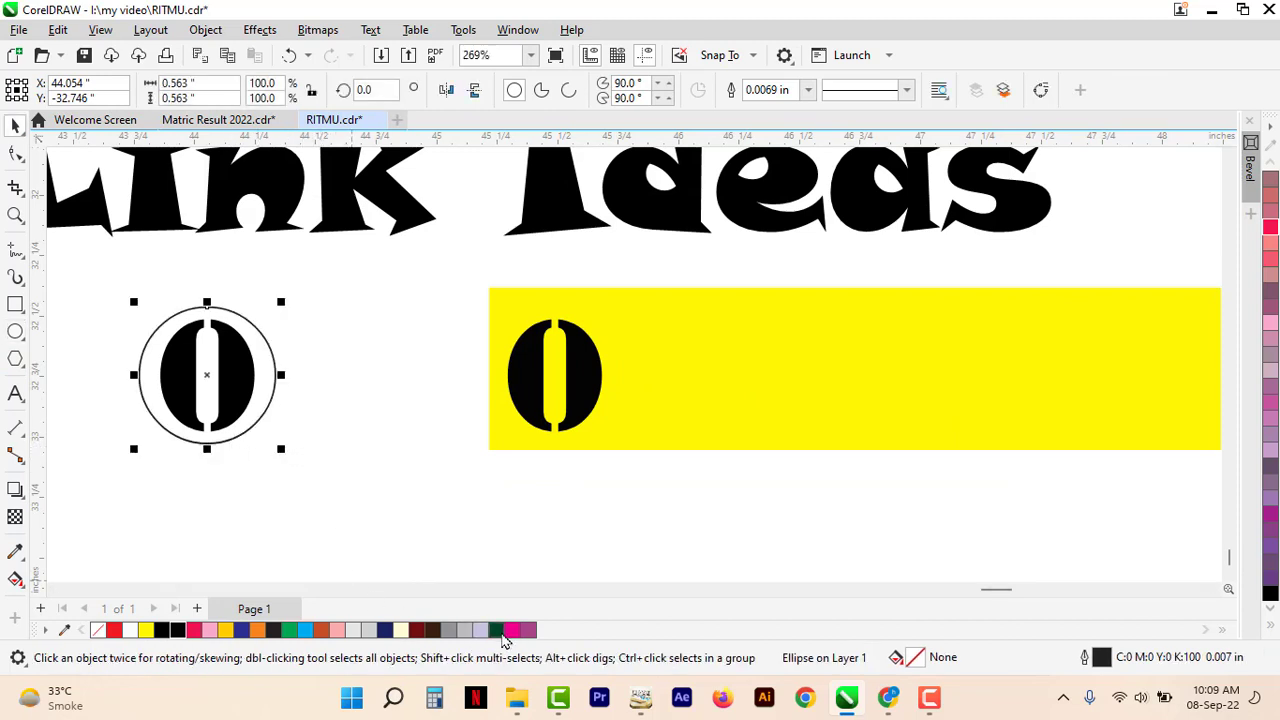
pyautogui.click(496, 630)
pyautogui.hotkey('shift', 'pagedown')
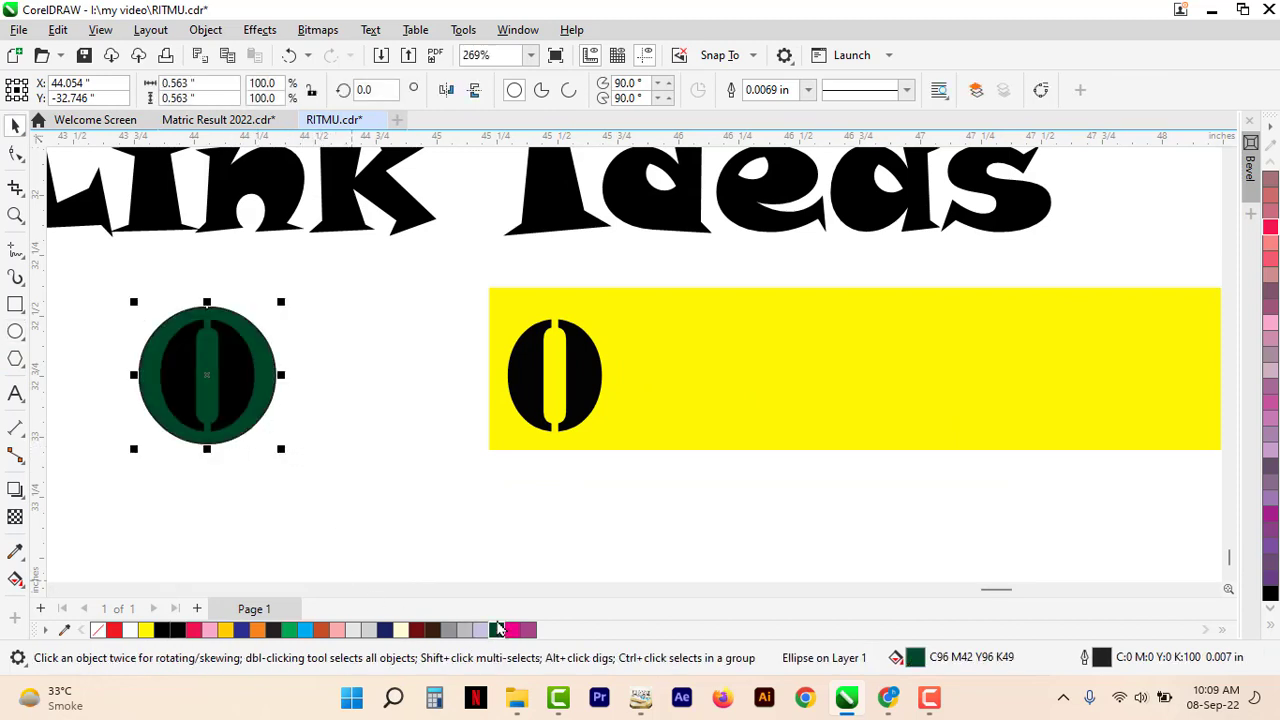
# Fill the left 0 white and enlarge it together with its circle until the circle is about 0.958 inches wide.
pyautogui.click(246, 413)
pyautogui.click(130, 630)
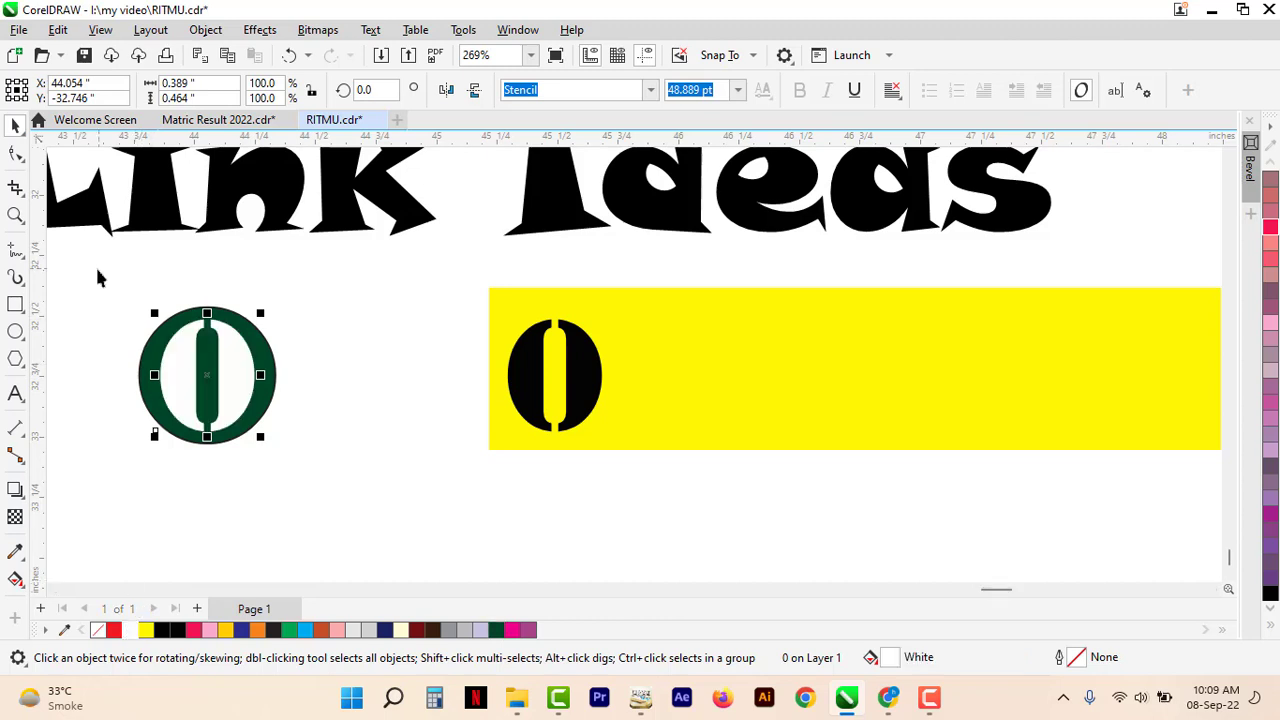
pyautogui.moveTo(97, 271); pyautogui.dragTo(314, 476)
pyautogui.moveTo(259, 398); pyautogui.dragTo(406, 428)
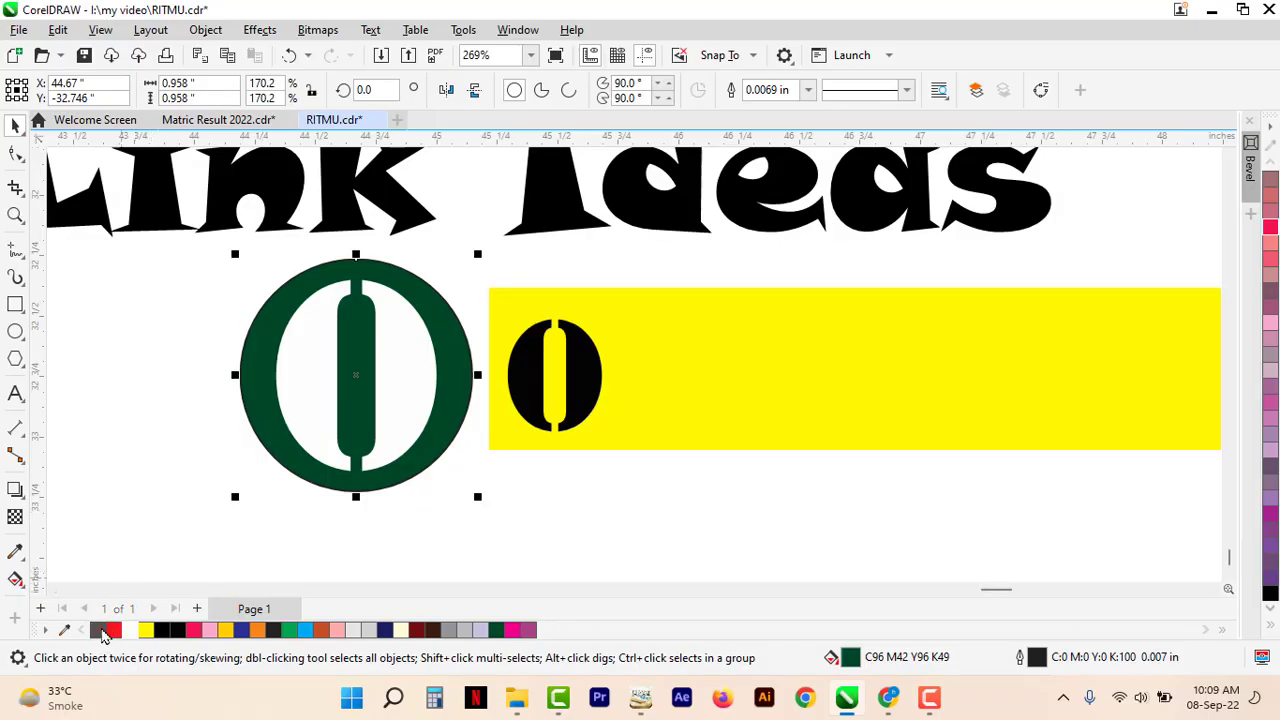
# Remove the green circle's outline and shrink the white 0 inside it to about 57 pt.
pyautogui.rightClick(100, 631)
pyautogui.click(141, 518)
pyautogui.click(408, 392)
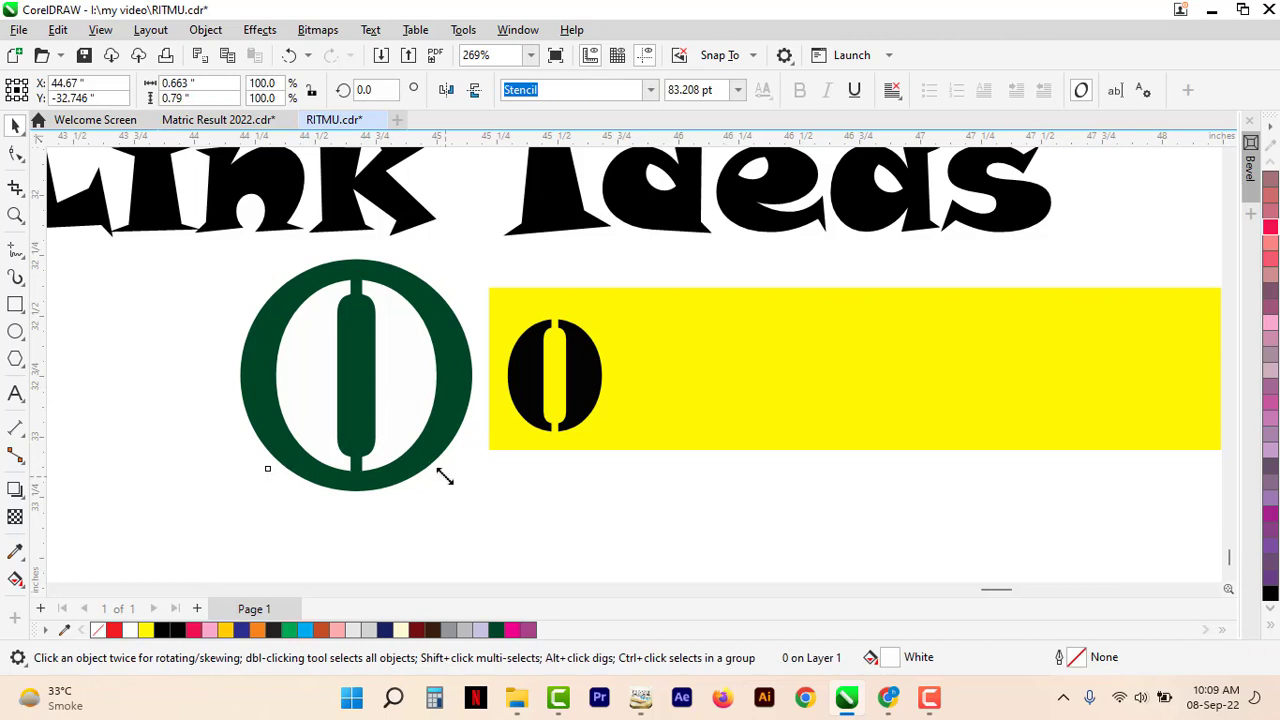
pyautogui.moveTo(444, 477); pyautogui.dragTo(414, 478)
pyautogui.click(489, 534)
pyautogui.doubleClick(576, 390)
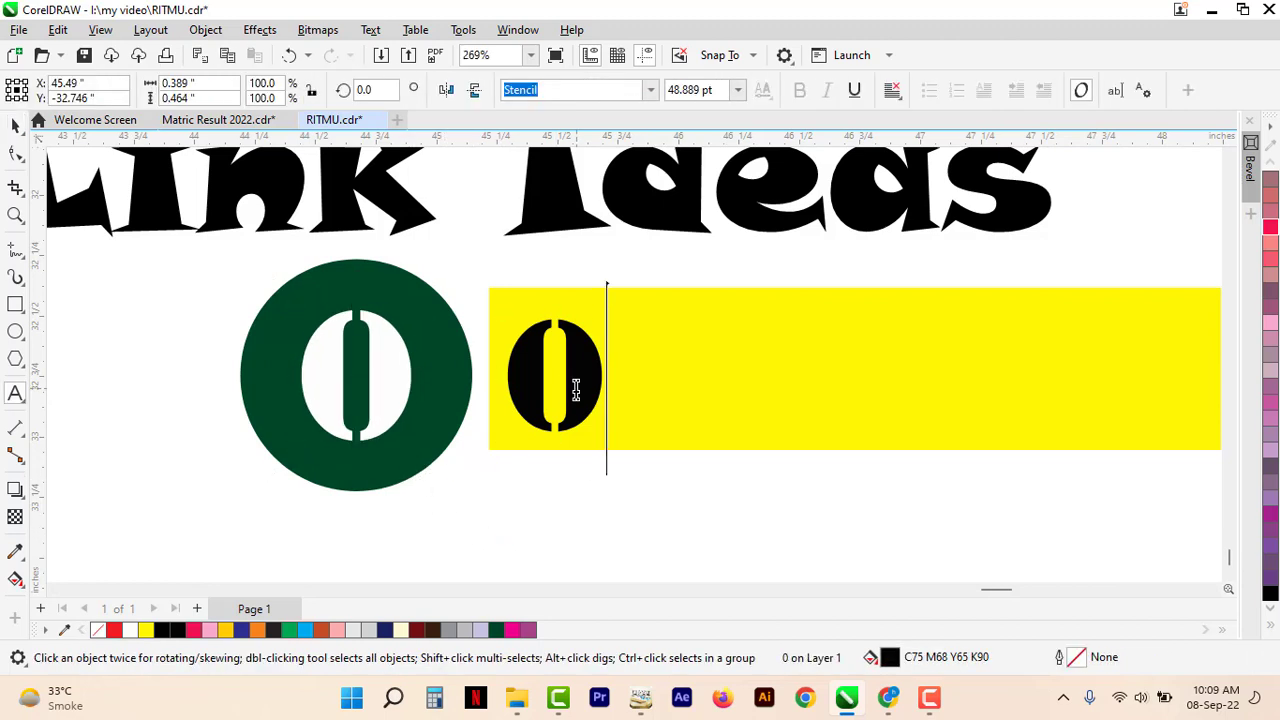
pyautogui.write('0-')
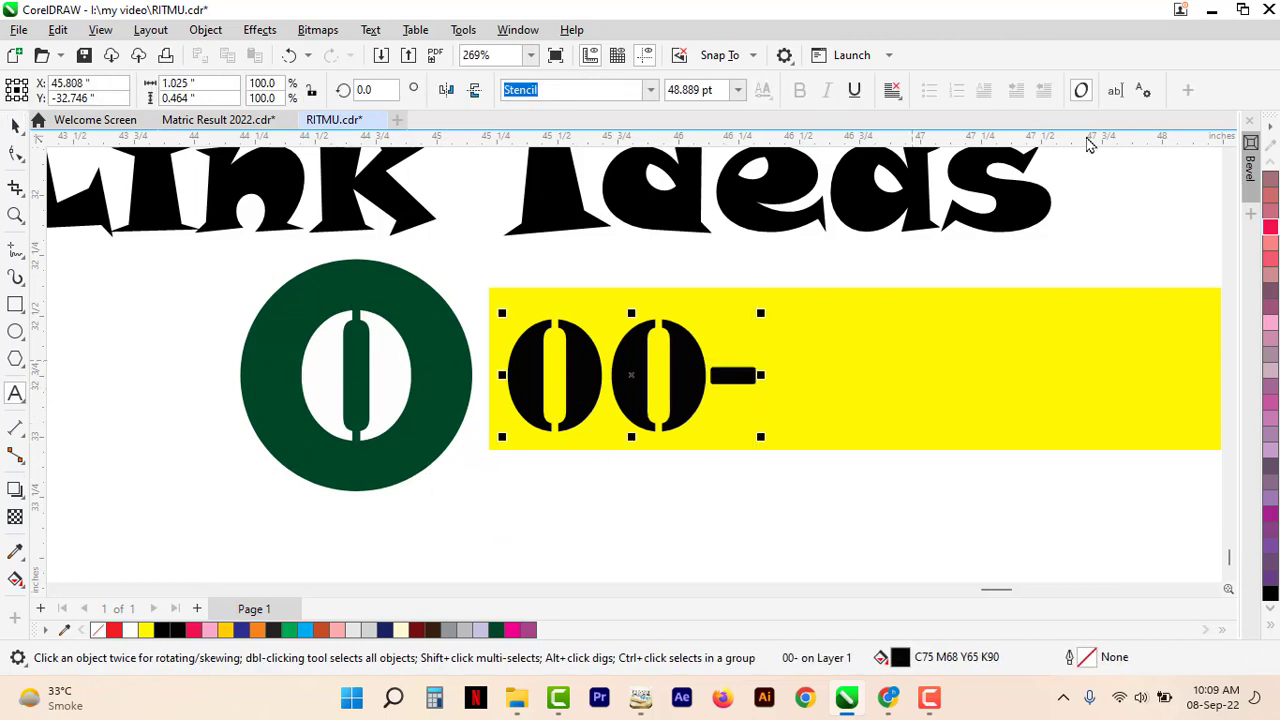
pyautogui.write('04-')
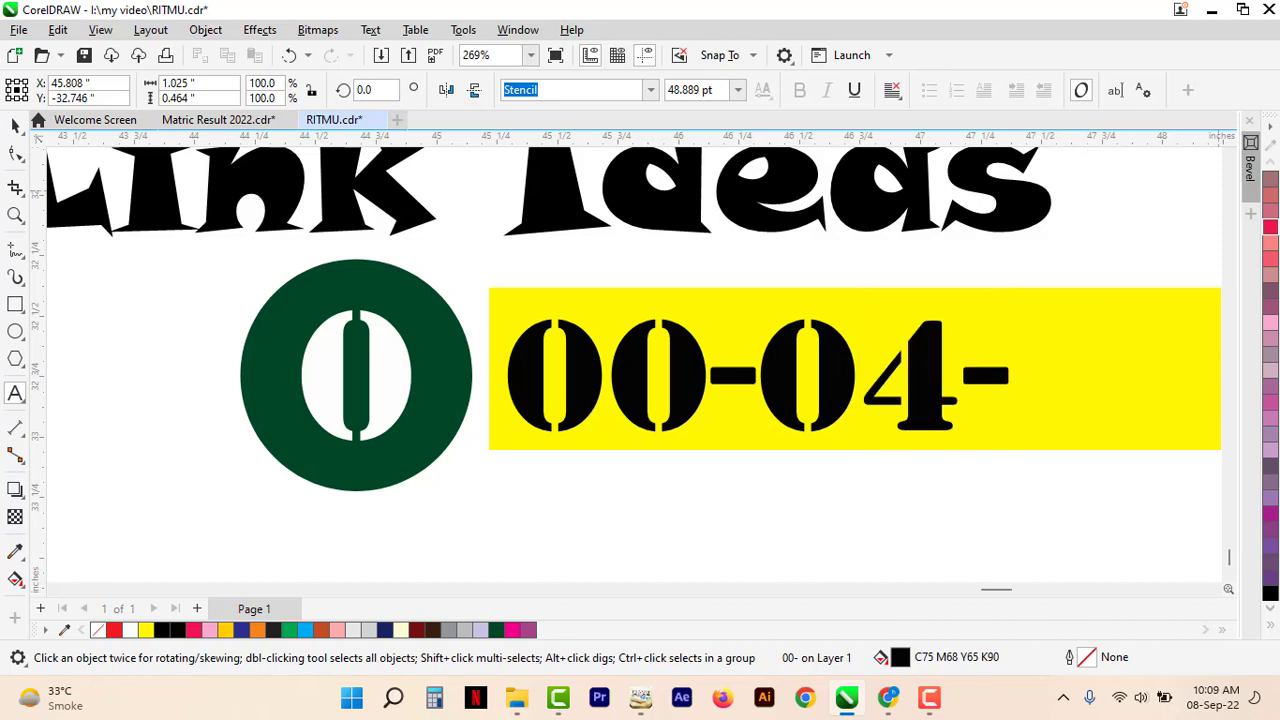
pyautogui.scroll(1, 1117, 373)
pyautogui.scroll(1, 1117, 373)
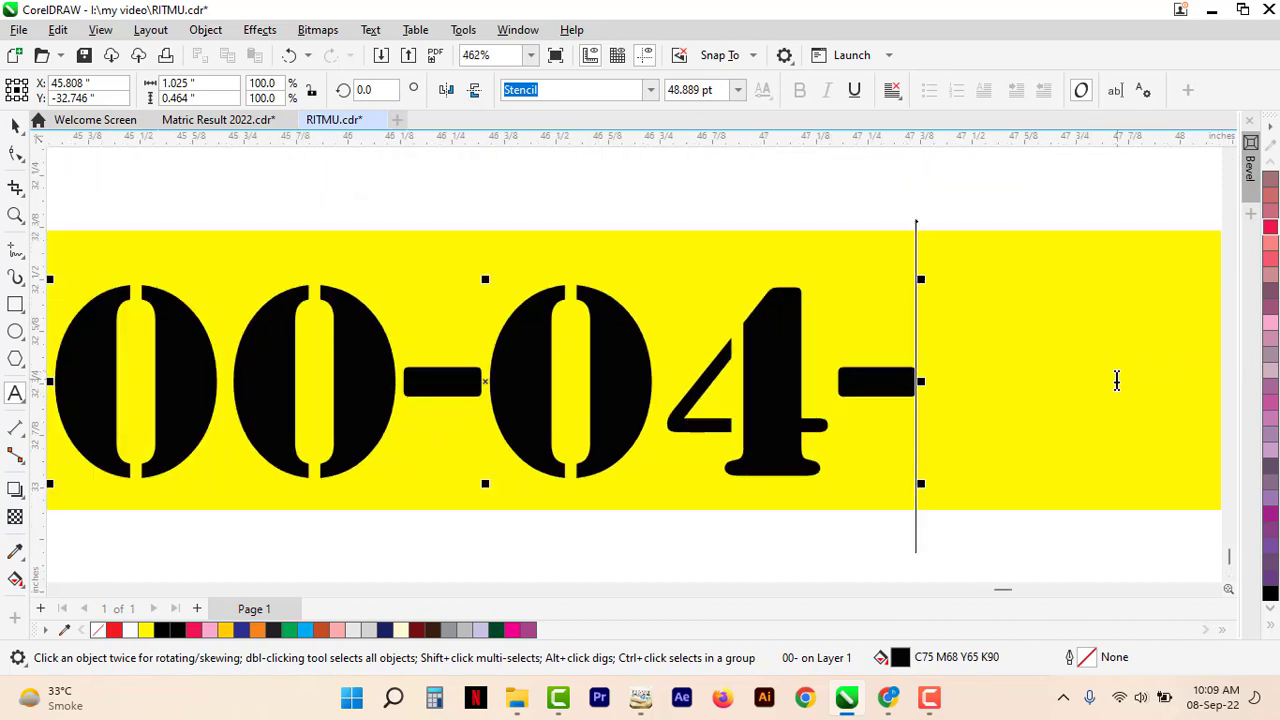
pyautogui.write('06-0')
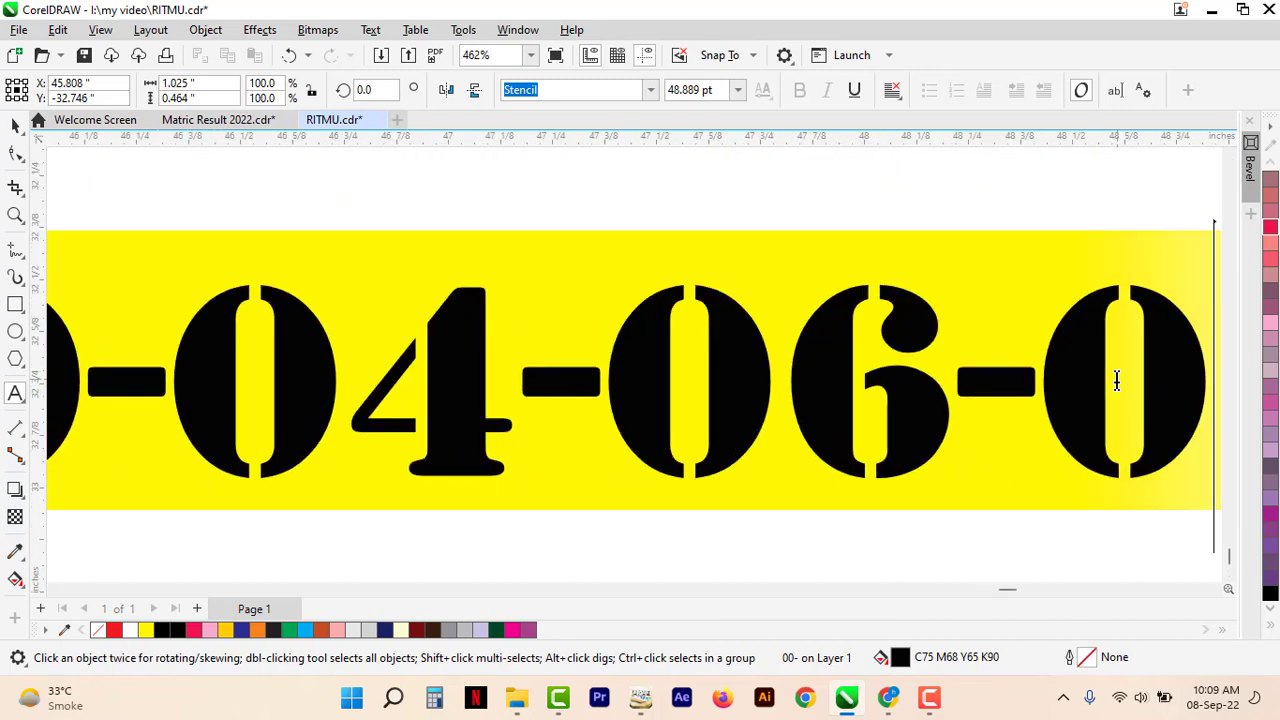
pyautogui.write('2-07')
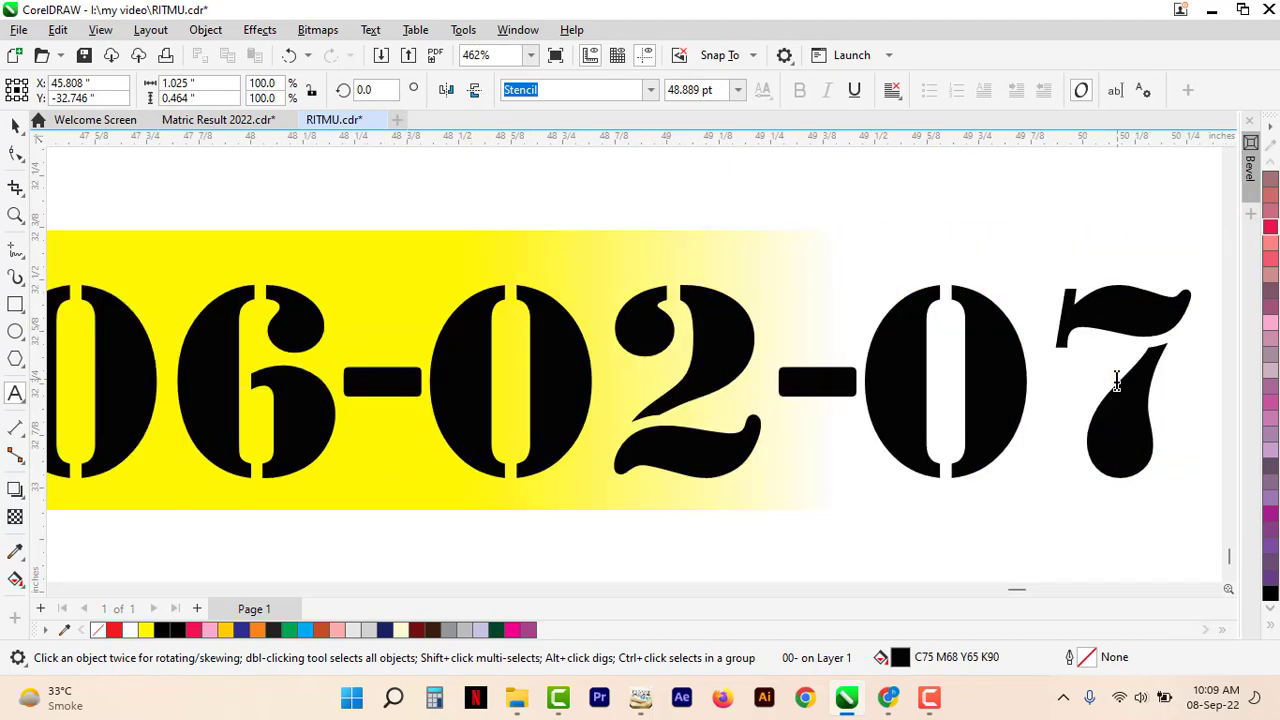
pyautogui.hotkey('ctrl', 'space')
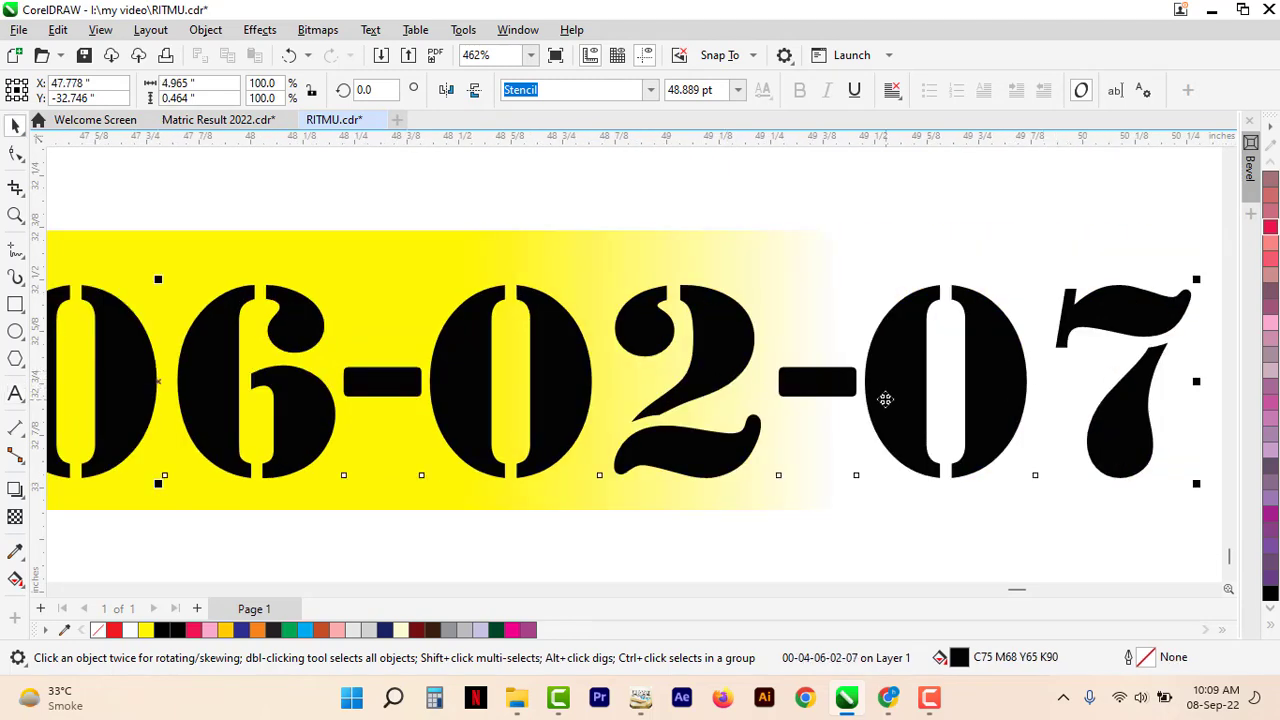
# Copy the circle and number bar row about 1.08 inches straight down and repeat the duplication for a third row.
pyautogui.scroll(-10, 906, 401)
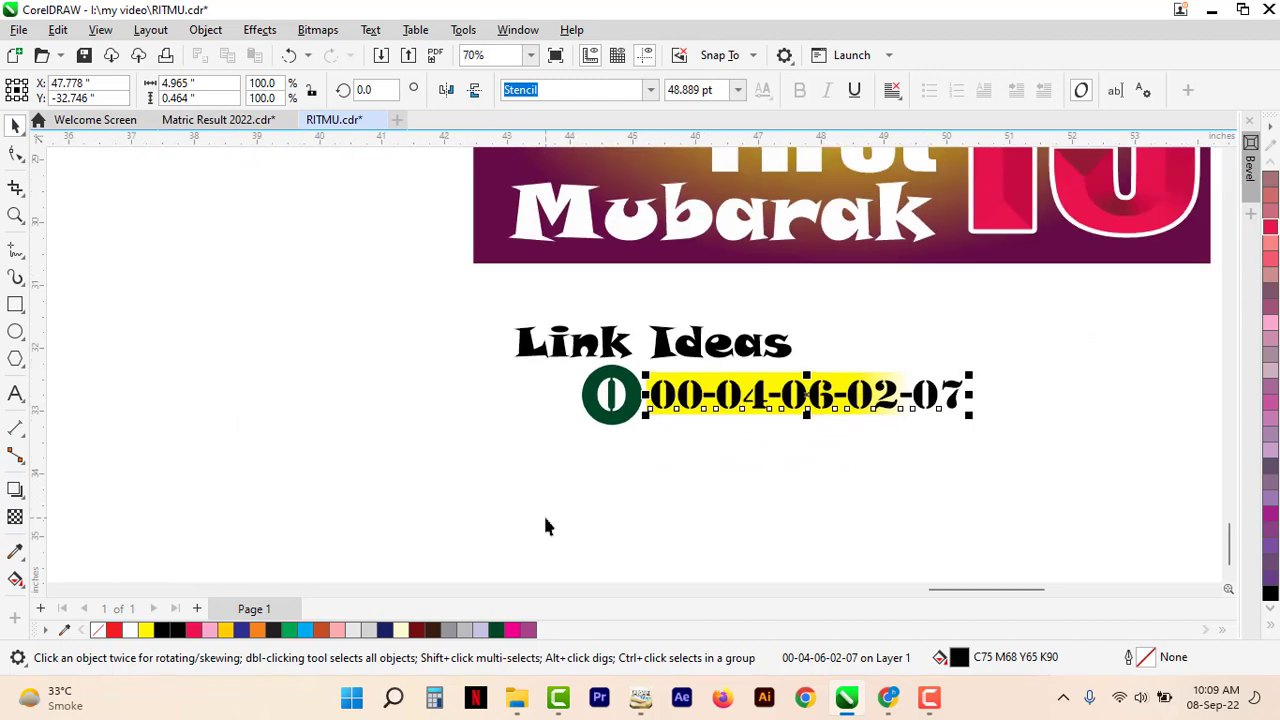
pyautogui.moveTo(546, 518); pyautogui.dragTo(1037, 349)
pyautogui.moveTo(866, 410); pyautogui.dragTo(866, 482)
pyautogui.scroll(6, 737, 466)
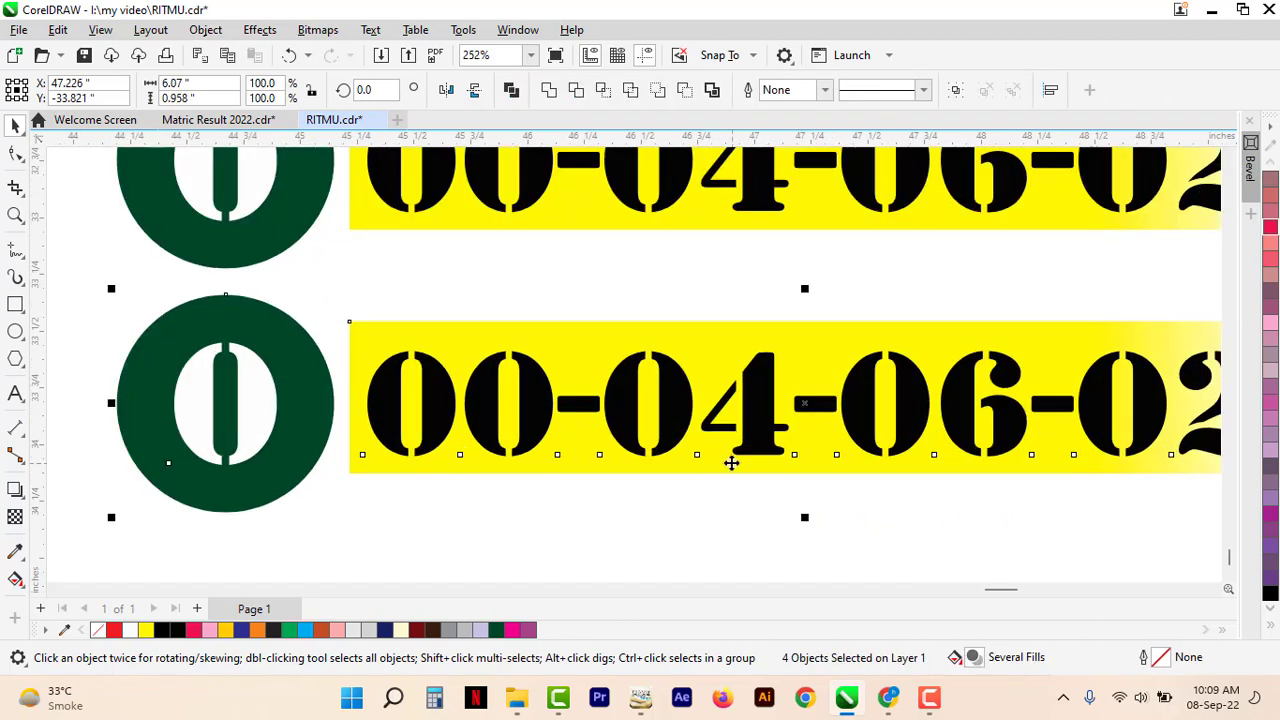
pyautogui.hotkey('ctrl', 'd')
pyautogui.press('F8')
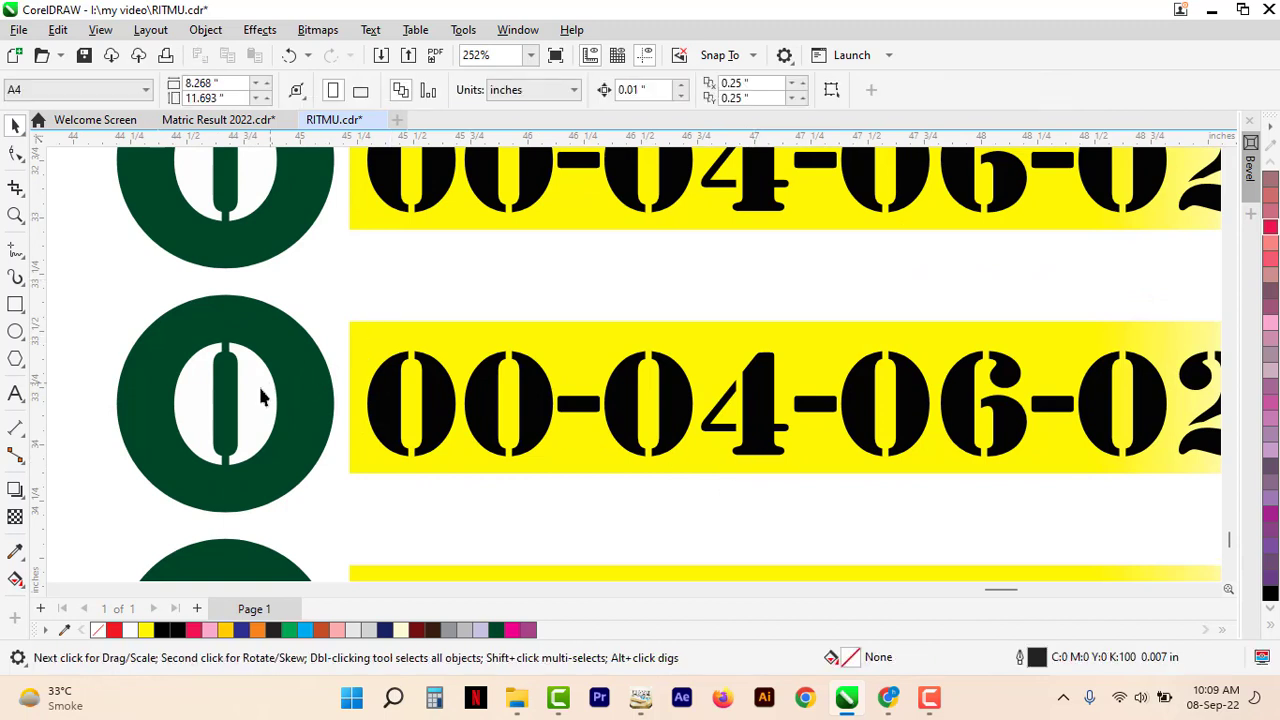
# Replace the 0 in the second row's green circle with 4.
pyautogui.click(260, 393)
pyautogui.hotkey('ctrl', 'a')
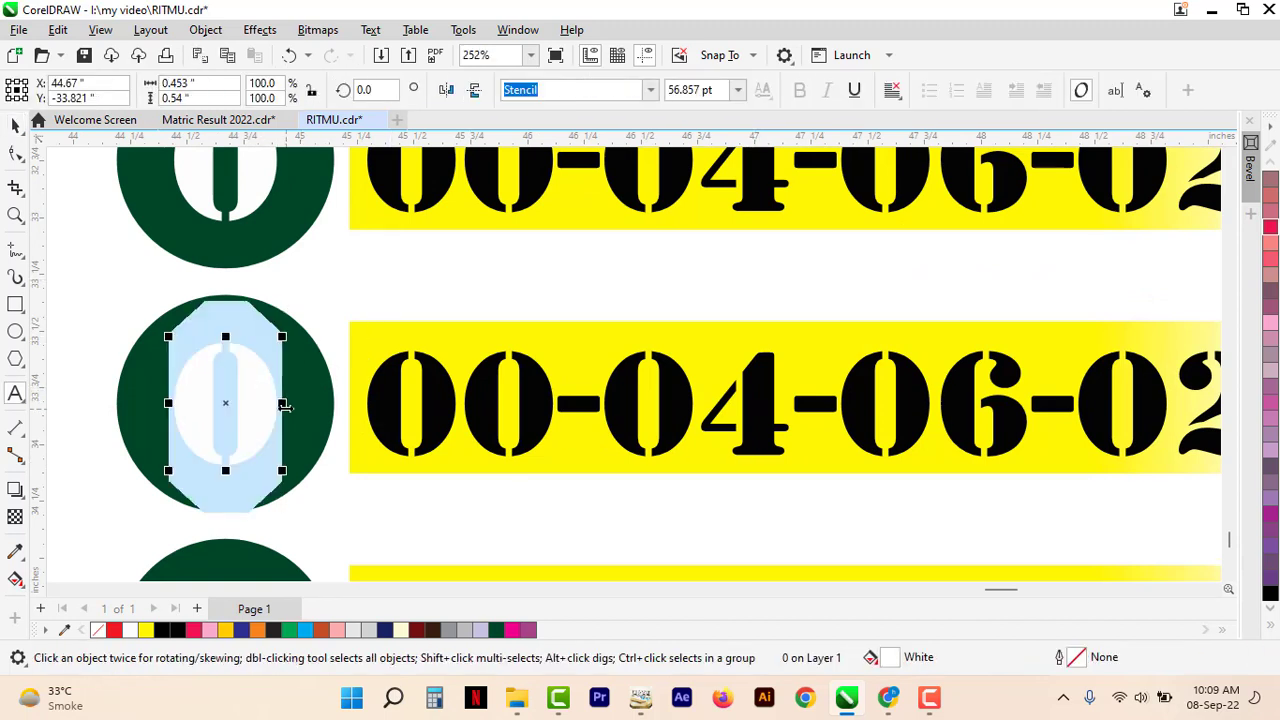
pyautogui.write('4')
pyautogui.hotkey('ctrl', 'space')
# Select the entire number series on the second row's yellow bar for text editing.
pyautogui.doubleClick(425, 401)
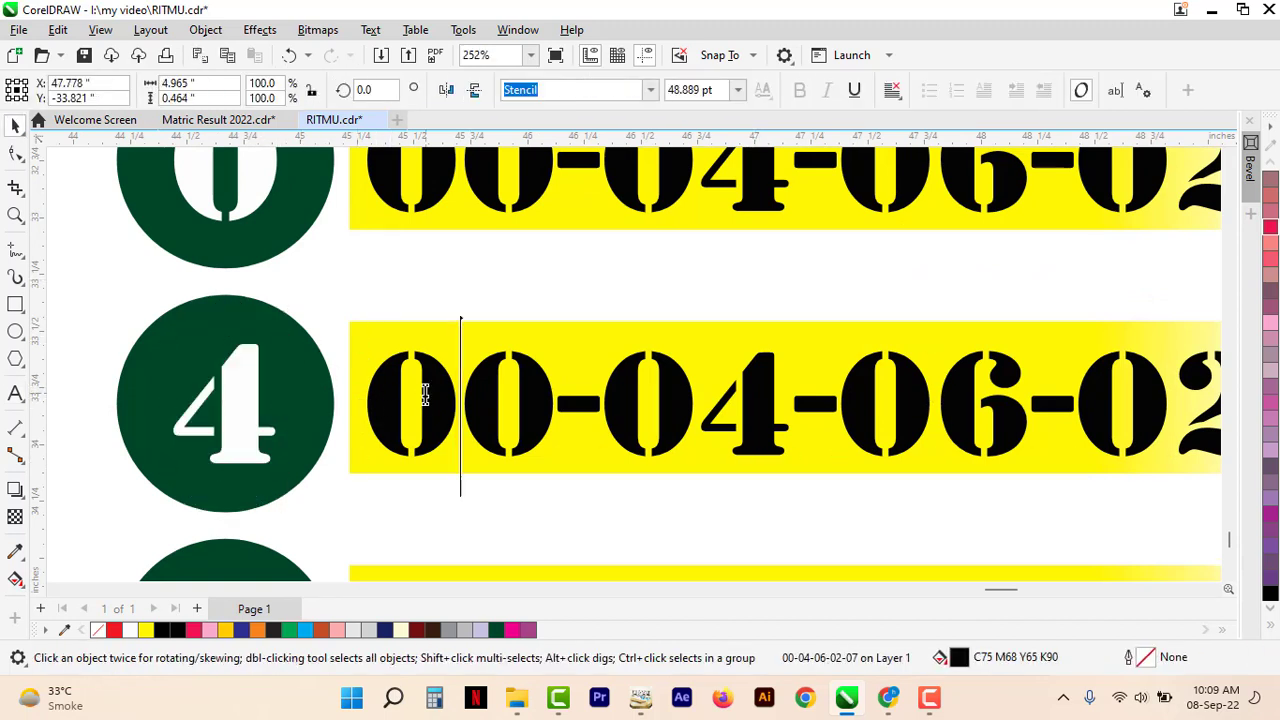
pyautogui.hotkey('ctrl', 'a')
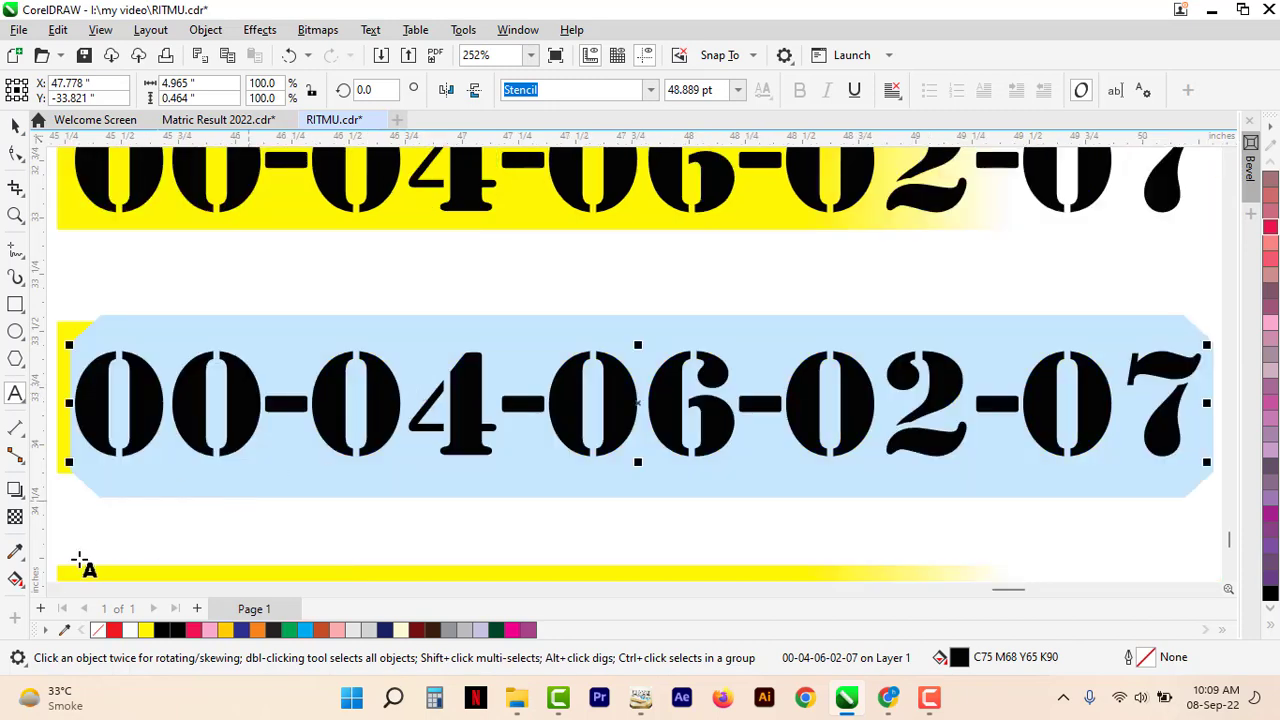
pyautogui.click(56, 590)
pyautogui.click(56, 590)
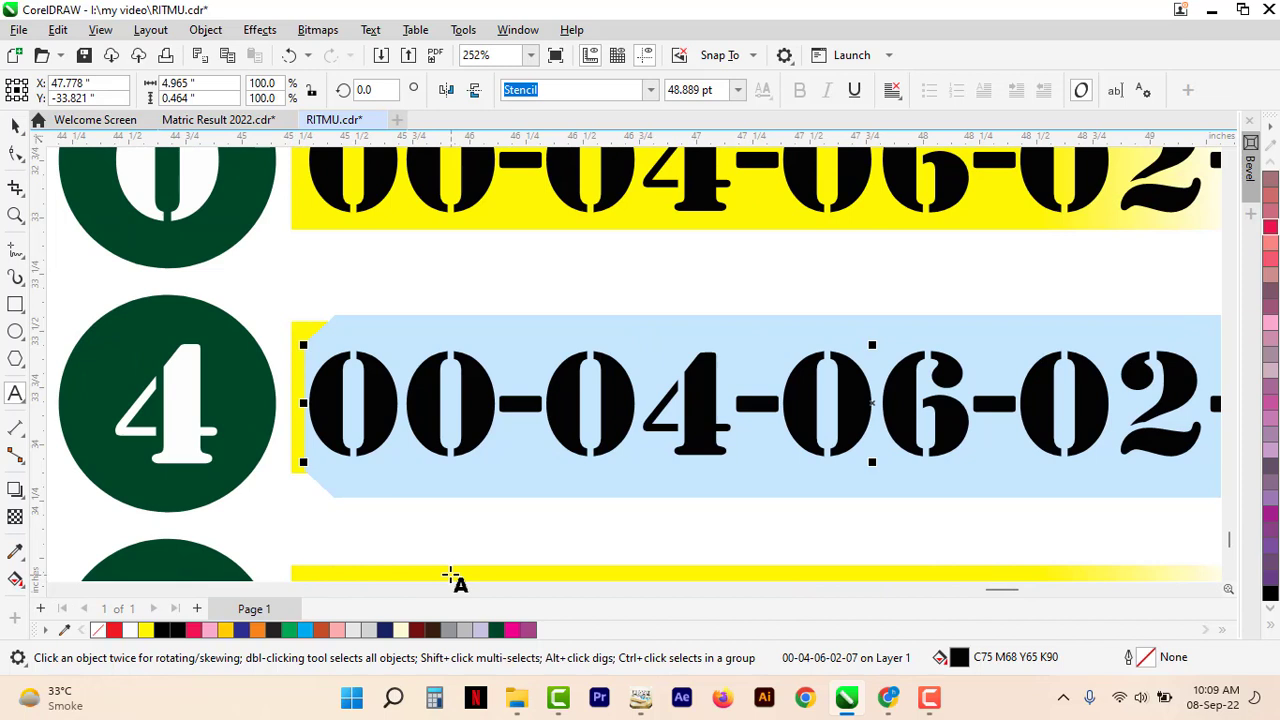
pyautogui.press('XF86AudioRaiseVolume')
pyautogui.press('XF86AudioRaiseVolume')
pyautogui.press('XF86AudioRaiseVolume')
pyautogui.press('XF86AudioRaiseVolume')
pyautogui.press('XF86AudioRaiseVolume')
pyautogui.press('XF86AudioRaiseVolume')
pyautogui.press('XF86AudioRaiseVolume')
pyautogui.press('XF86AudioRaiseVolume')
pyautogui.press('XF86AudioRaiseVolume')
pyautogui.press('XF86AudioRaiseVolume')
pyautogui.press('XF86AudioRaiseVolume')
pyautogui.press('XF86AudioRaiseVolume')
pyautogui.press('XF86AudioRaiseVolume')
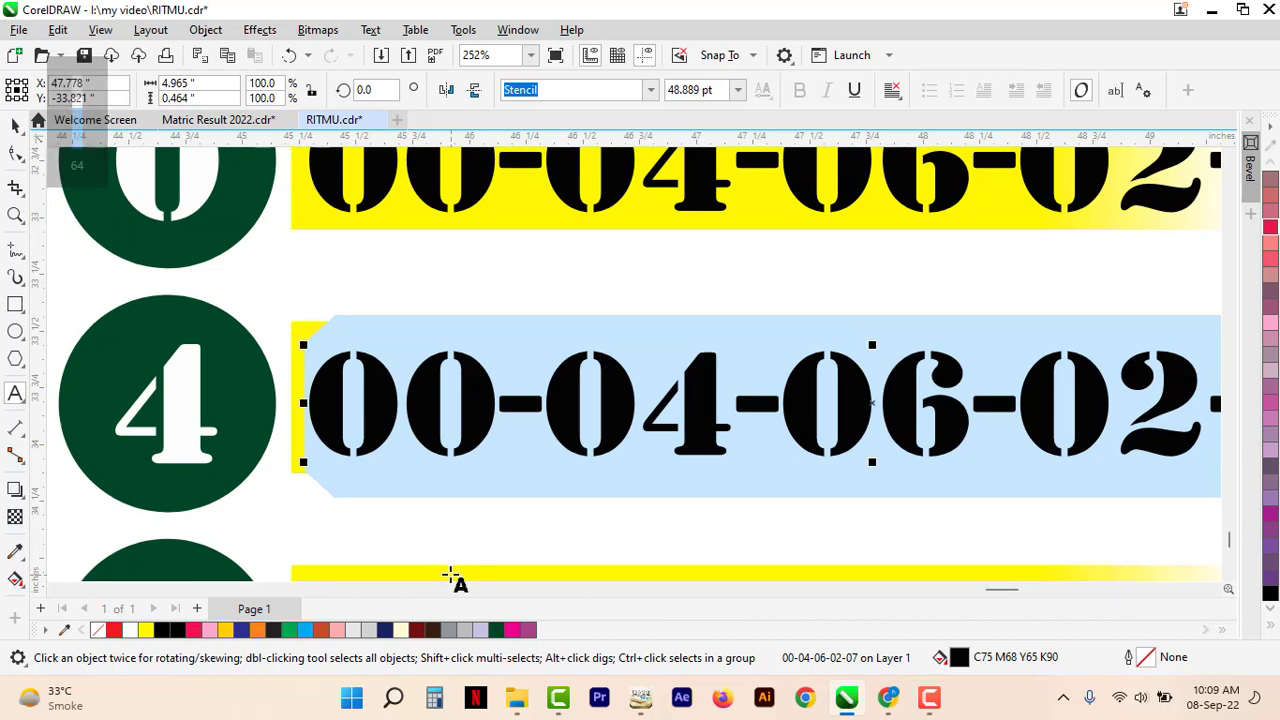
pyautogui.scroll(2, 326, 440)
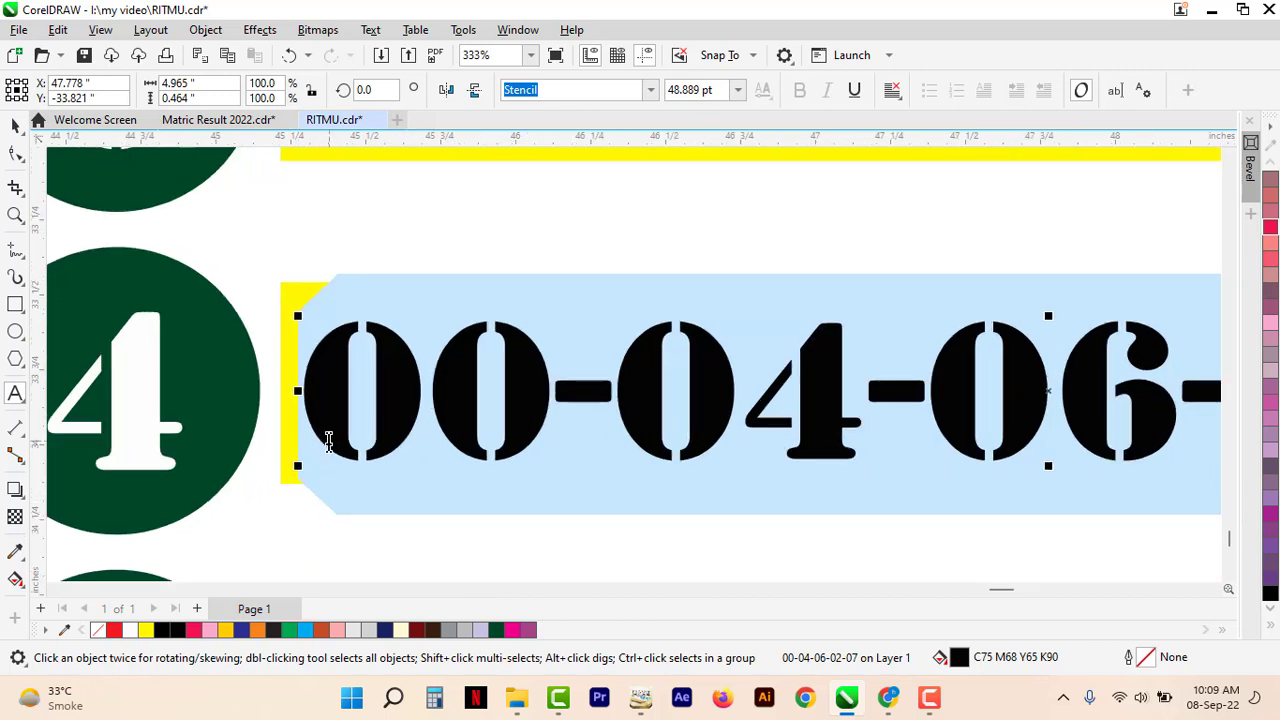
pyautogui.write('04-')
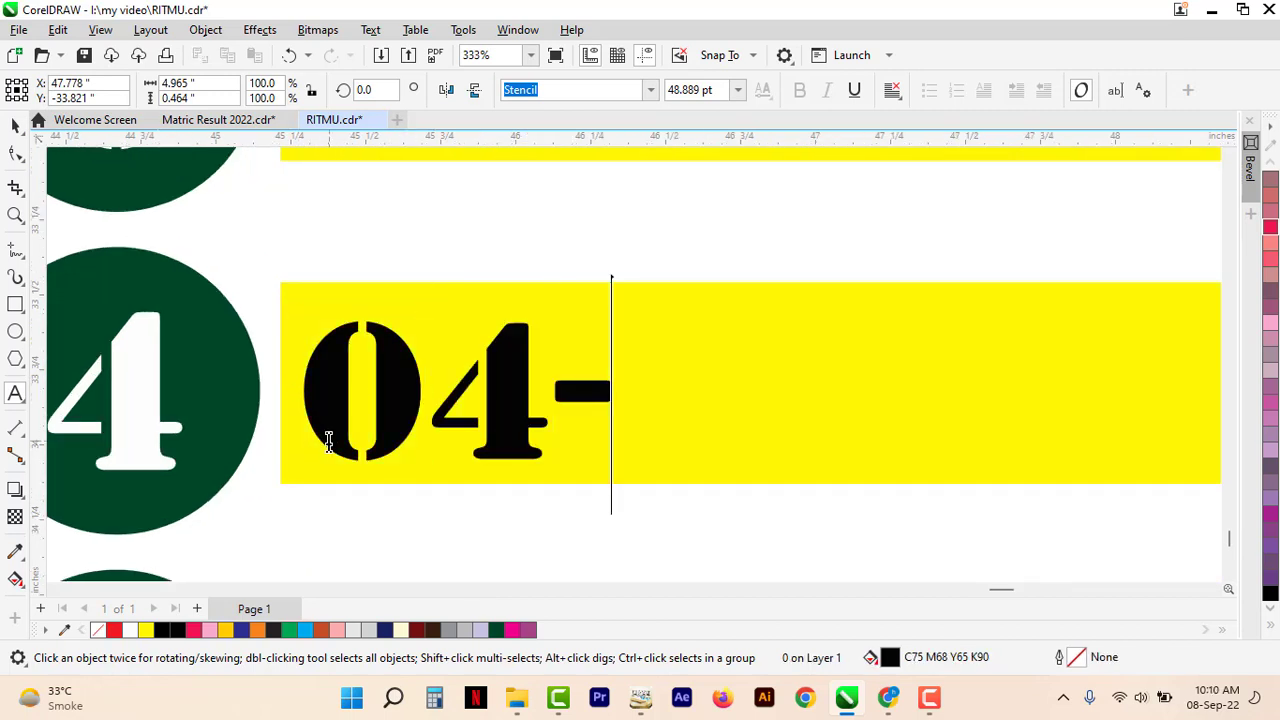
pyautogui.write('07')
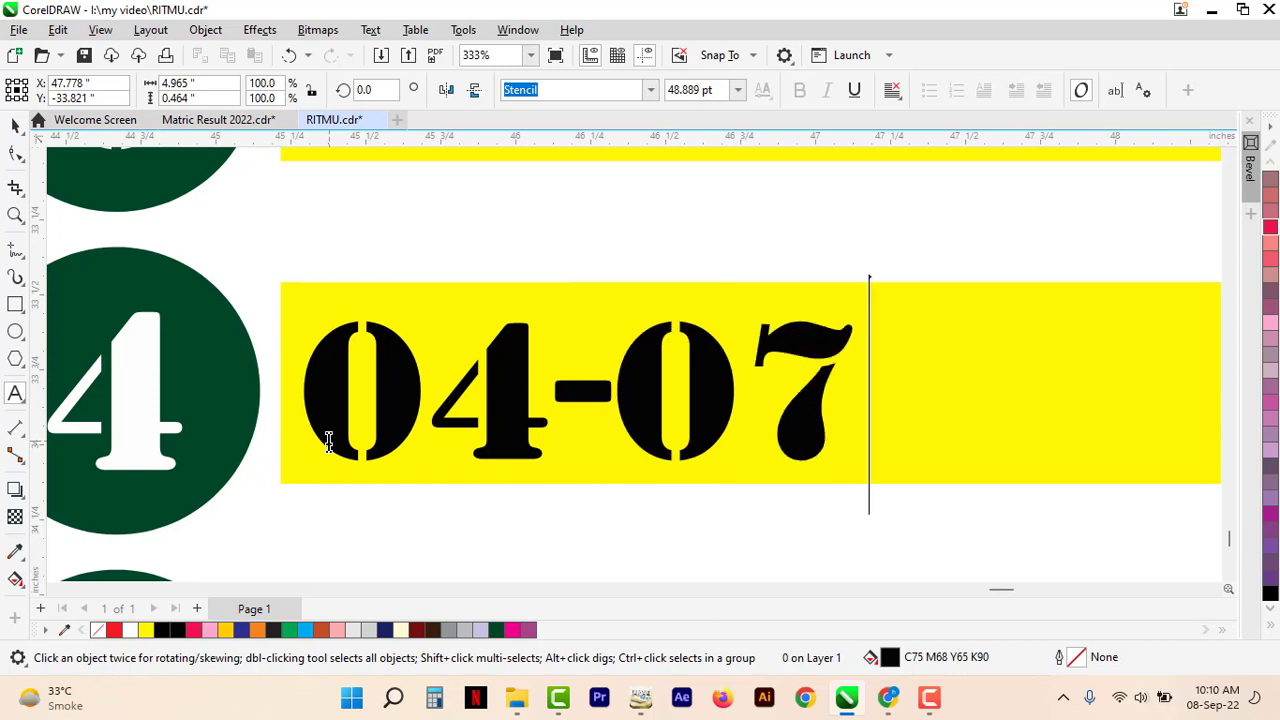
pyautogui.write('-0')
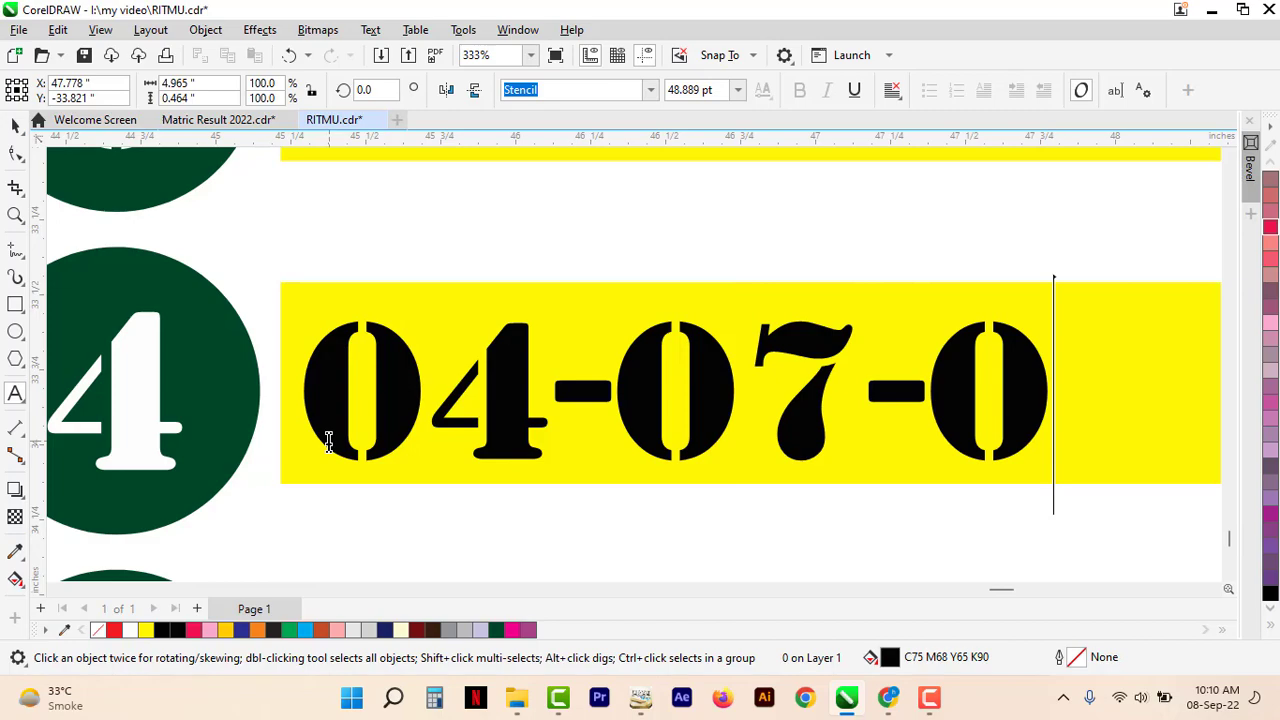
pyautogui.write('0-')
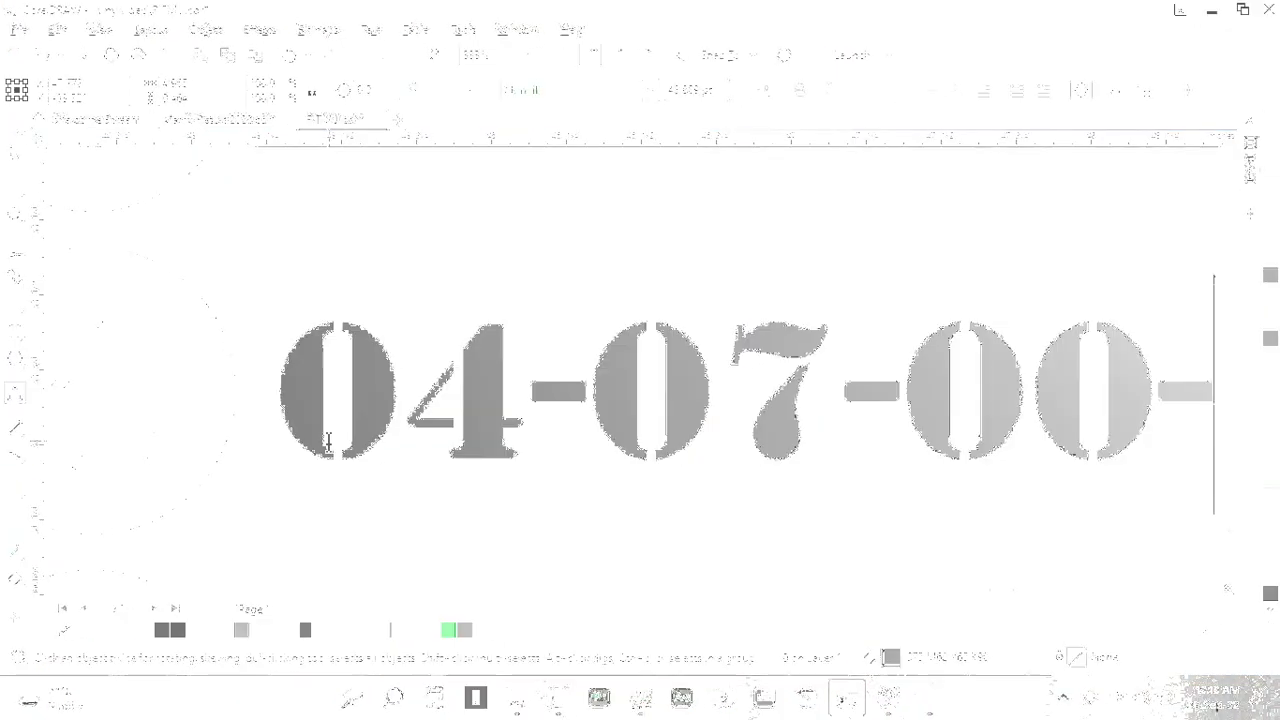
pyautogui.write('02-07')
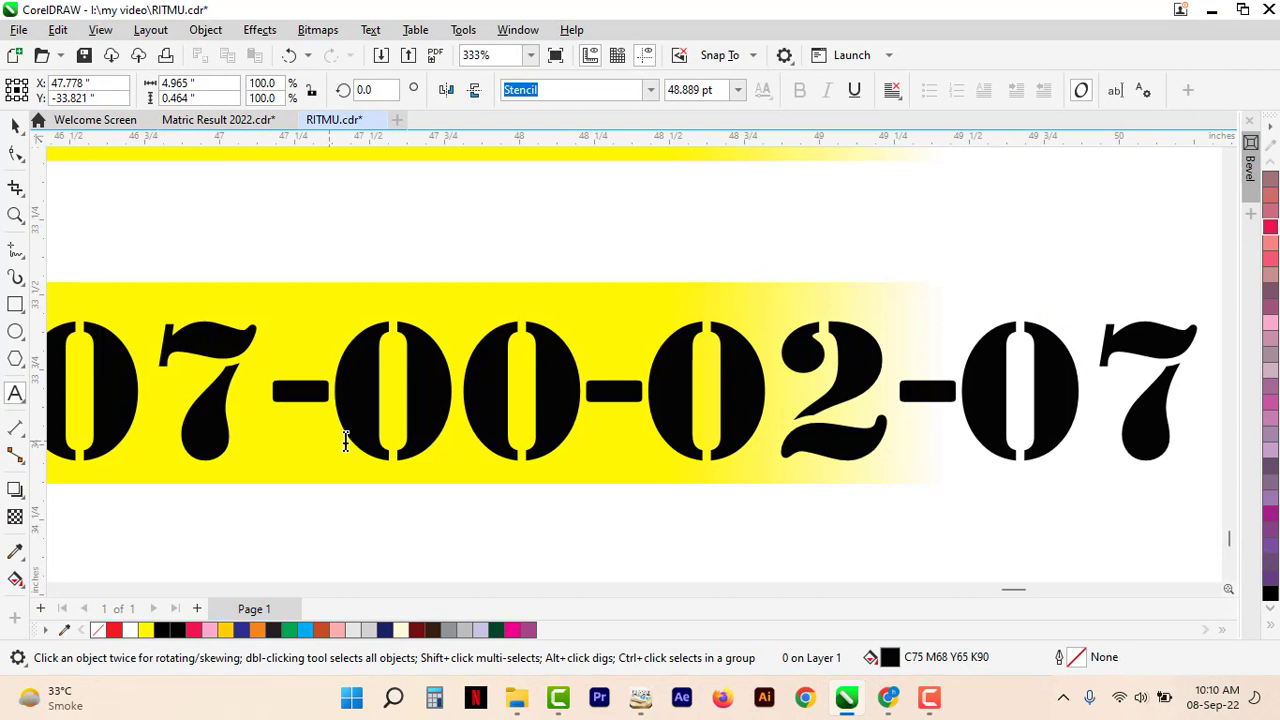
pyautogui.hotkey('ctrl', 'space')
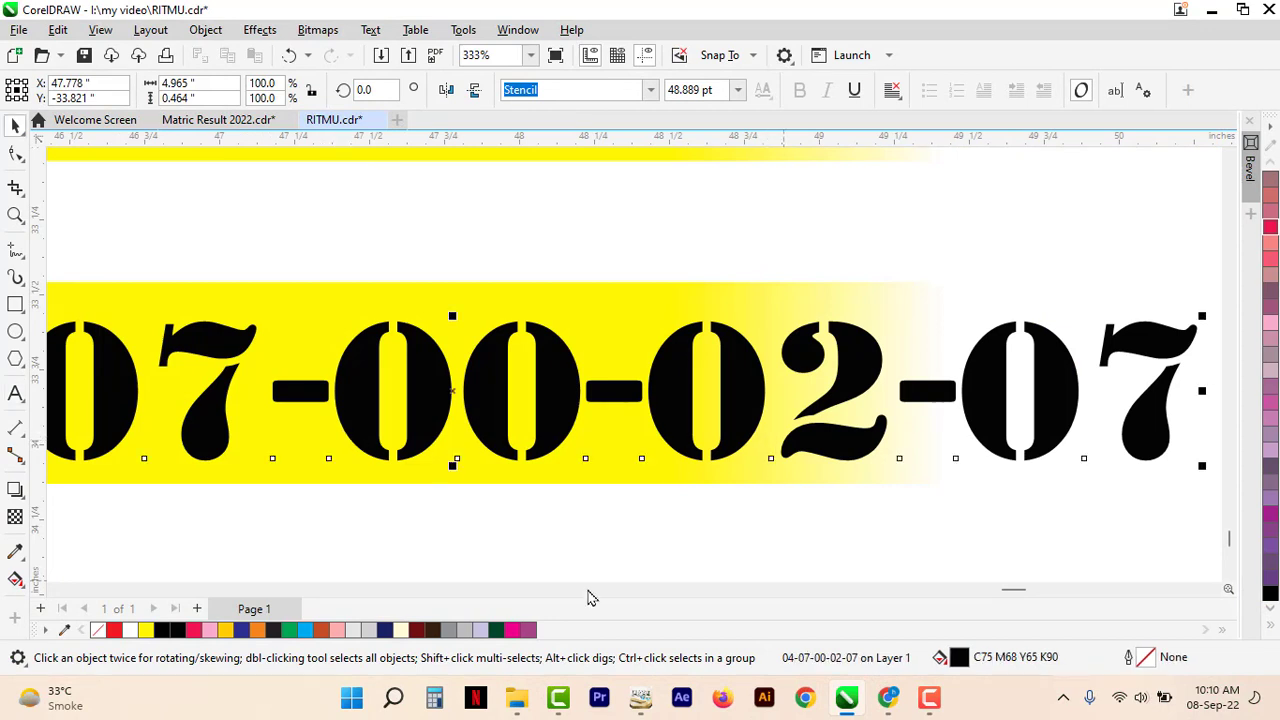
pyautogui.click(54, 590)
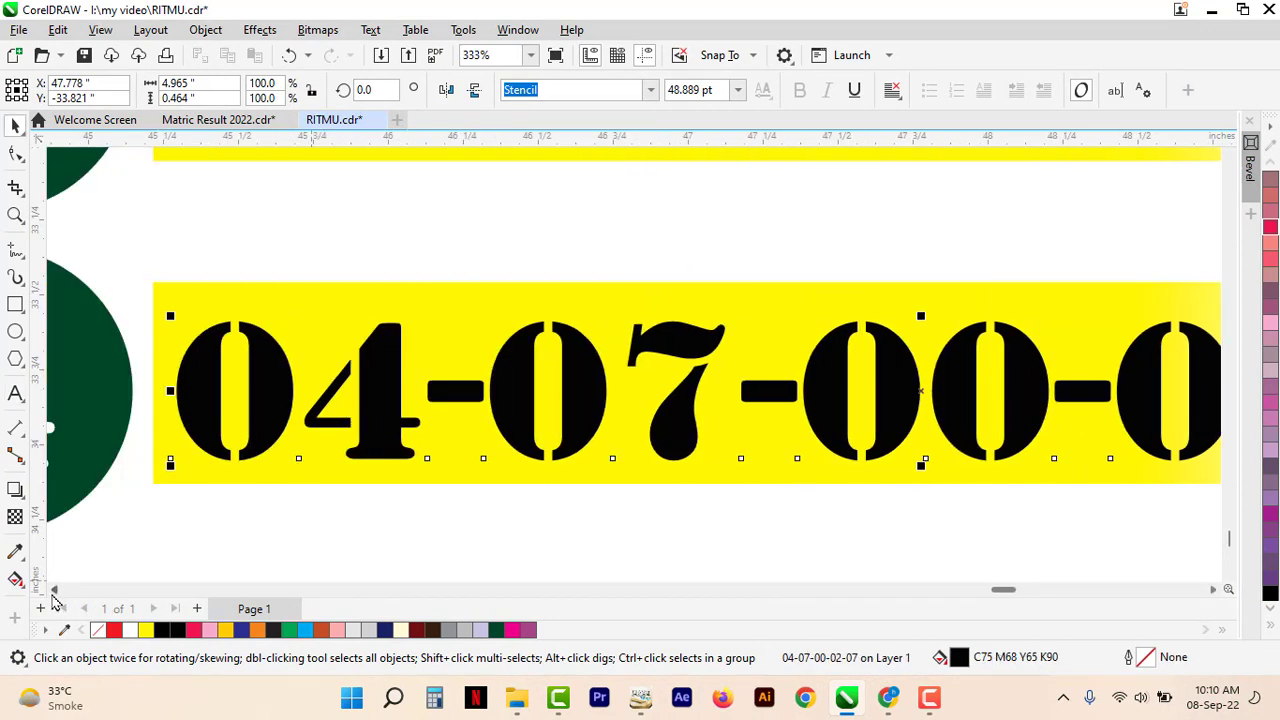
pyautogui.click(762, 224)
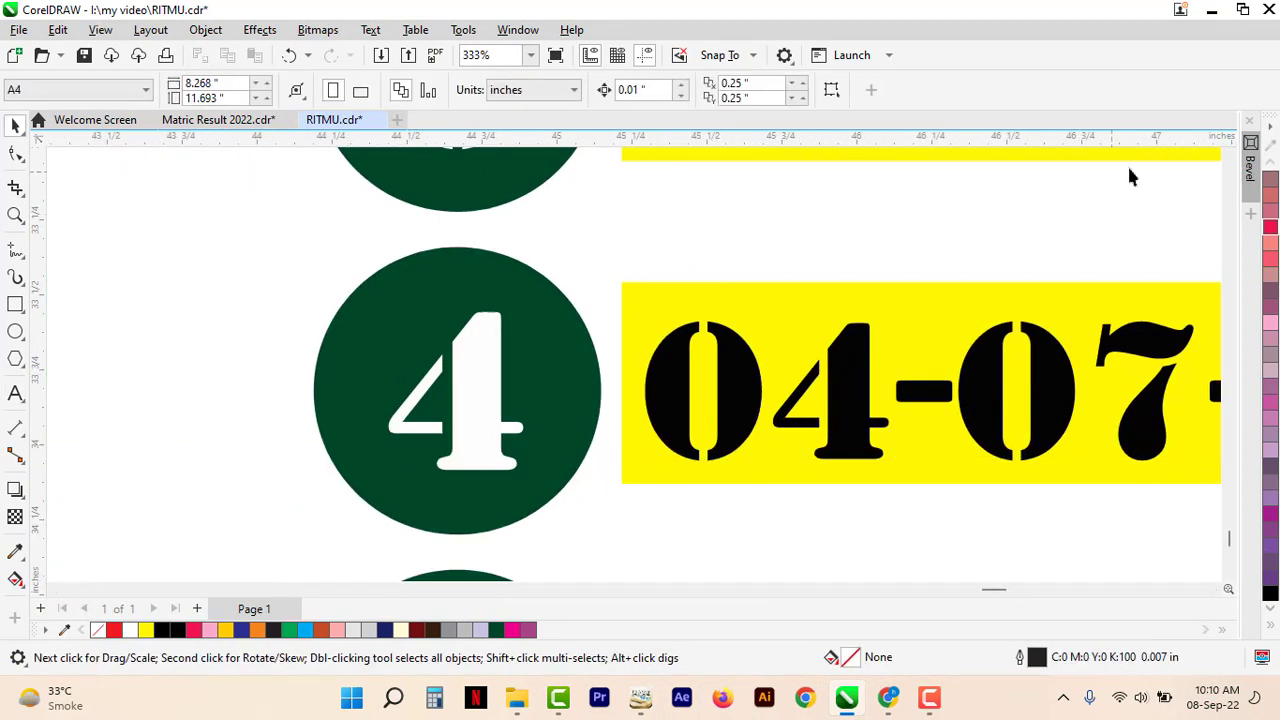
# Draw a circle about 0.98 inches in diameter around the 04 on the first row's yellow bar.
pyautogui.click(1229, 157)
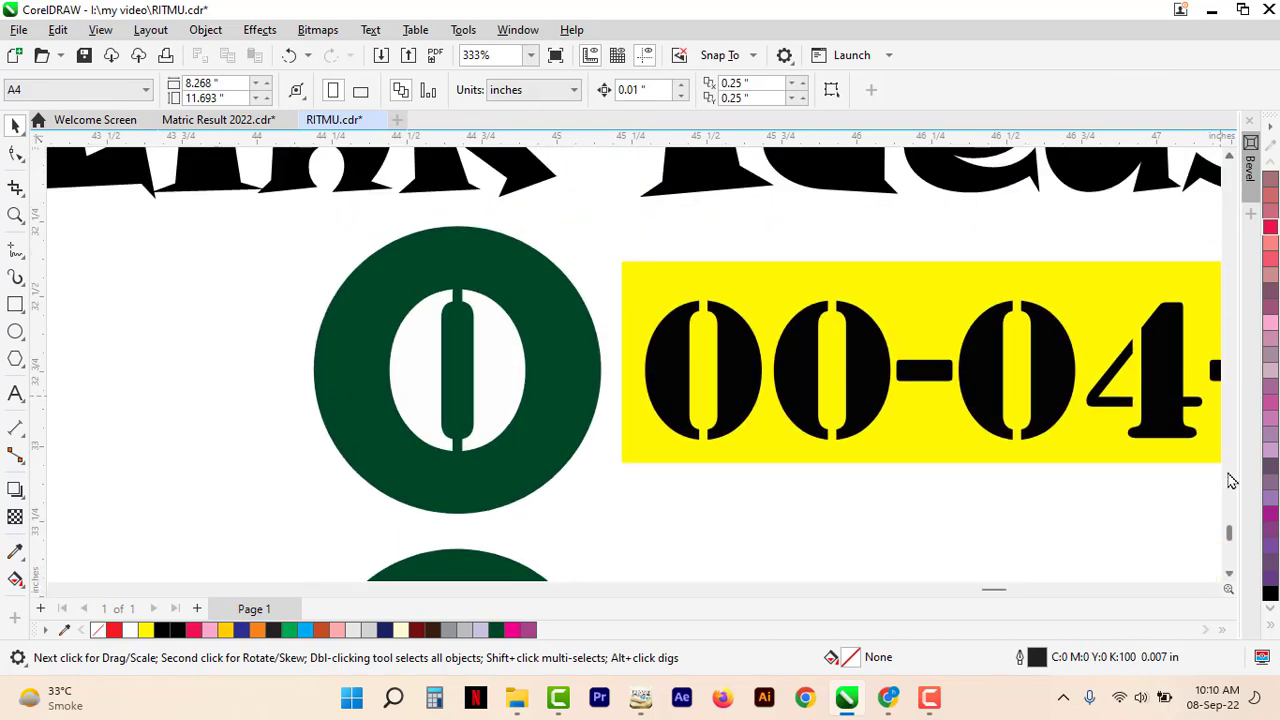
pyautogui.click(1217, 590)
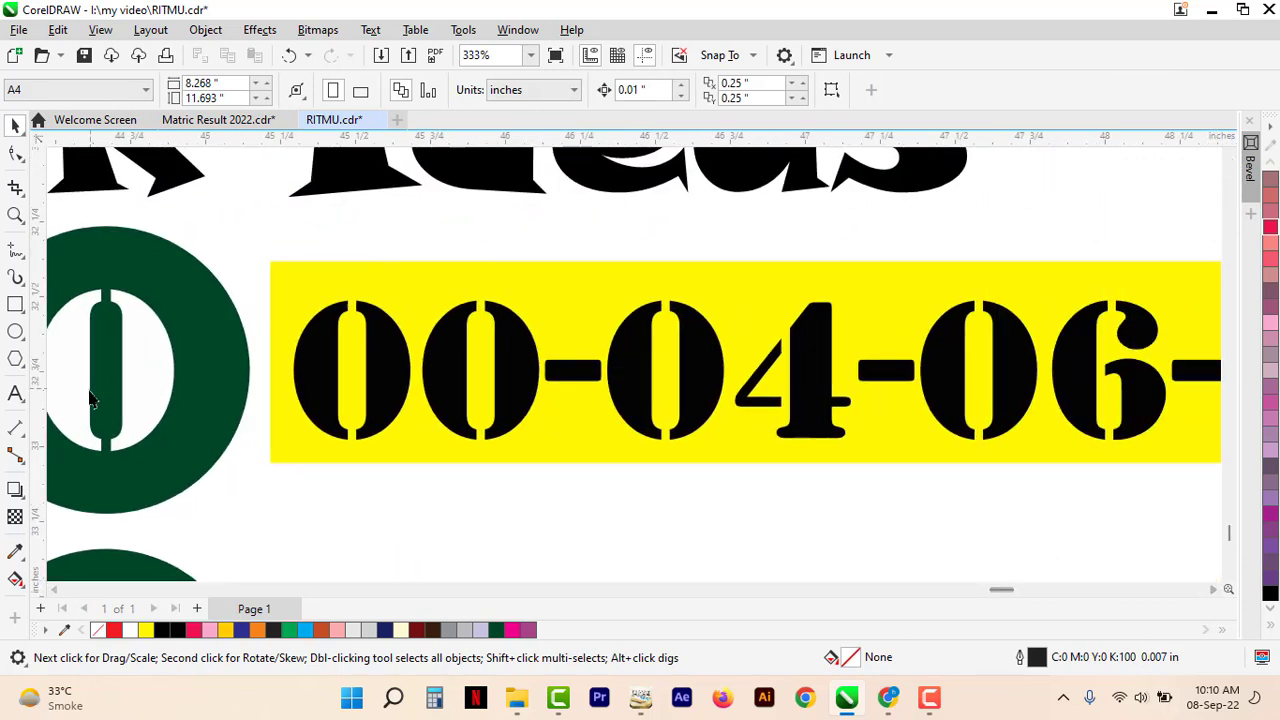
pyautogui.click(15, 331)
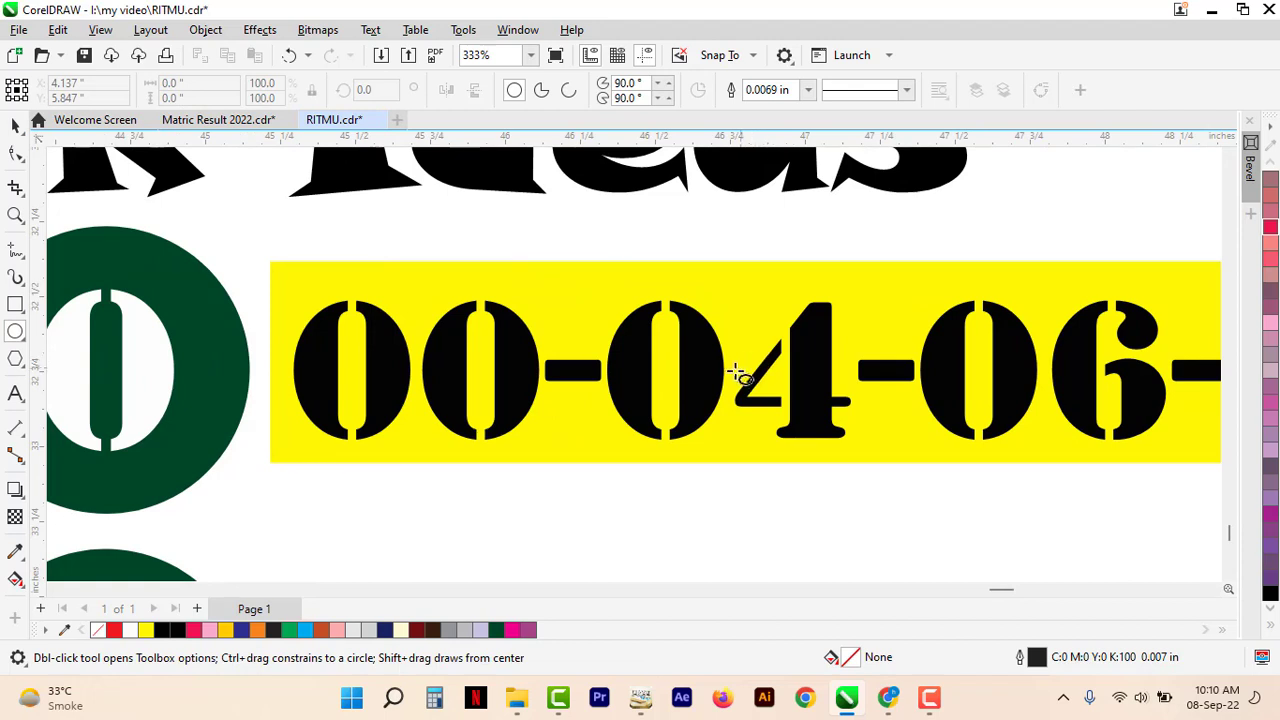
pyautogui.moveTo(735, 372); pyautogui.dragTo(823, 517)
pyautogui.press('space')
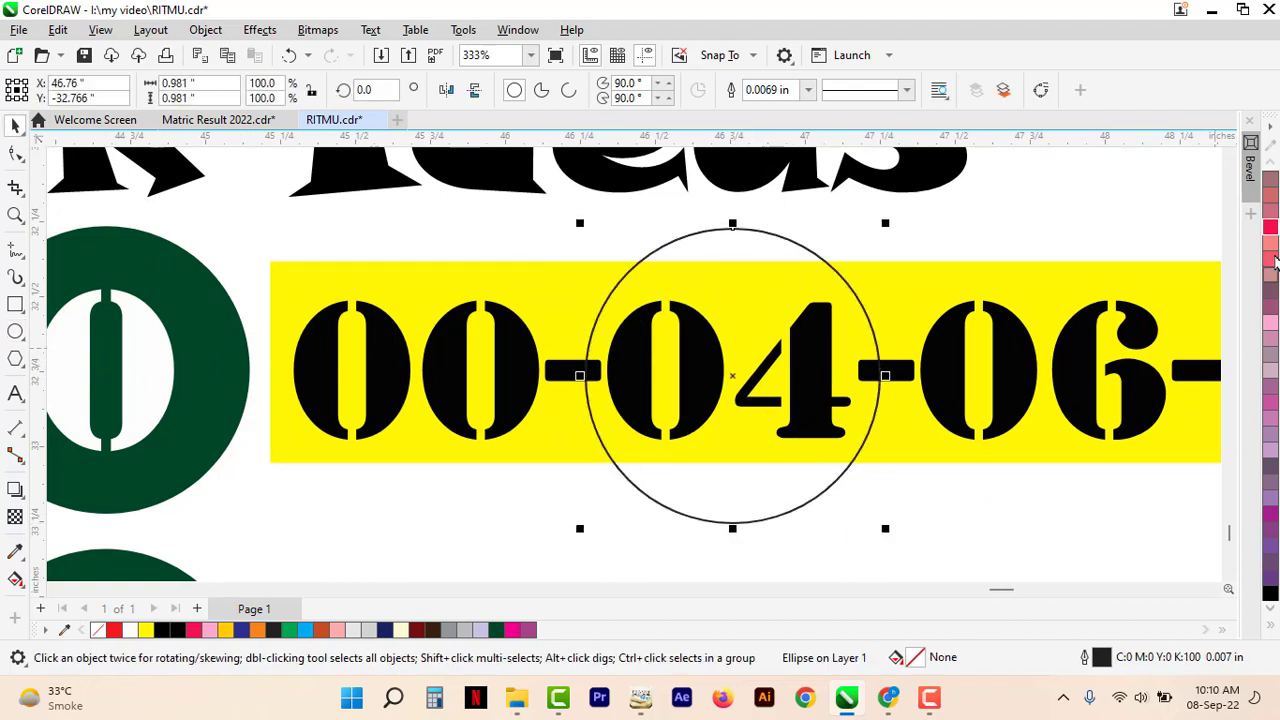
# Give the circle around 04 a pinkish-red outline (C0 M100 Y60 K0) with a width of 0.1 in.
pyautogui.rightClick(1270, 228)
pyautogui.click(808, 90)
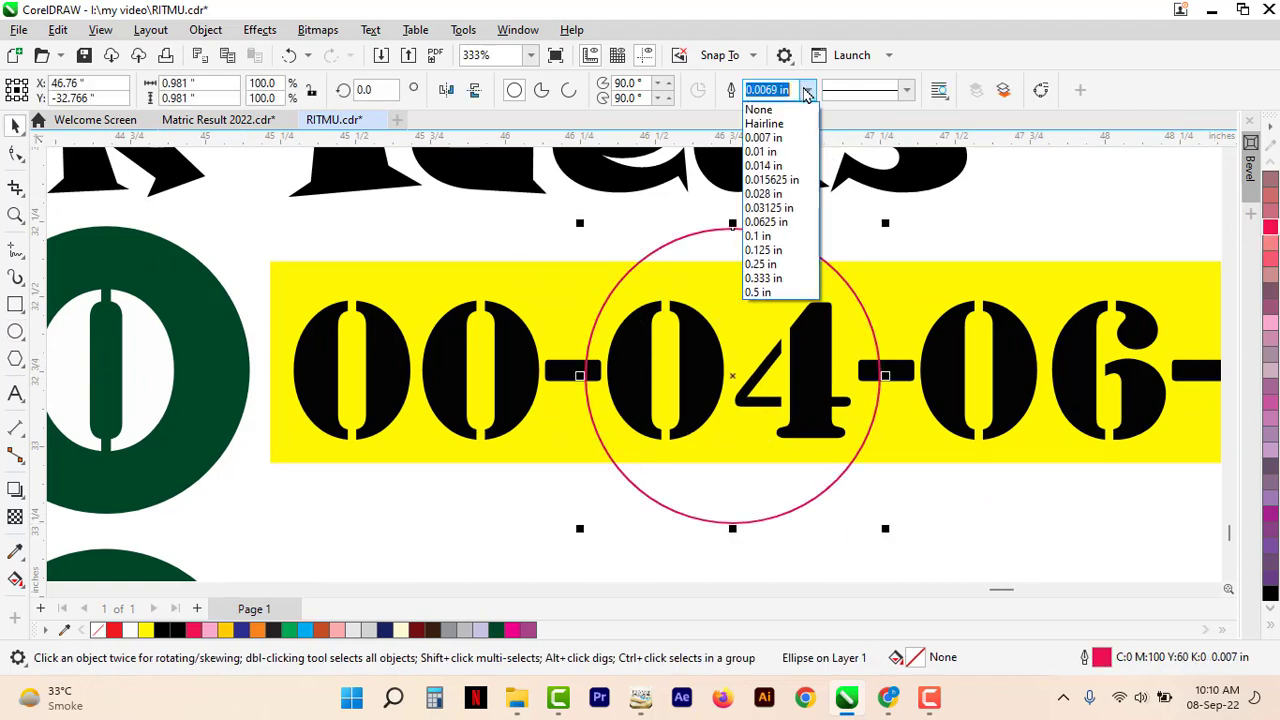
pyautogui.click(765, 236)
pyautogui.press('Escape')
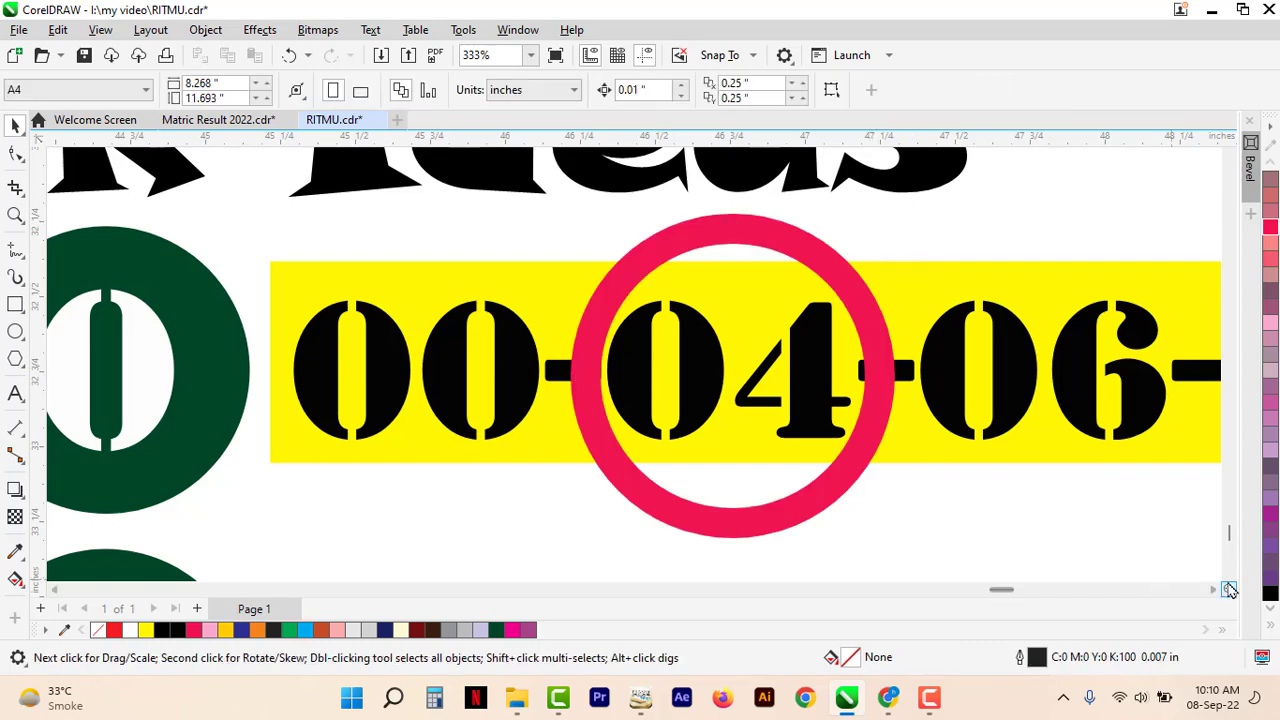
# Copy the red ring from the first row straight down around the 07 on the second row's bar.
pyautogui.click(1226, 577)
pyautogui.click(1227, 576)
pyautogui.click(1227, 576)
pyautogui.click(1227, 576)
pyautogui.click(1227, 576)
pyautogui.click(1227, 576)
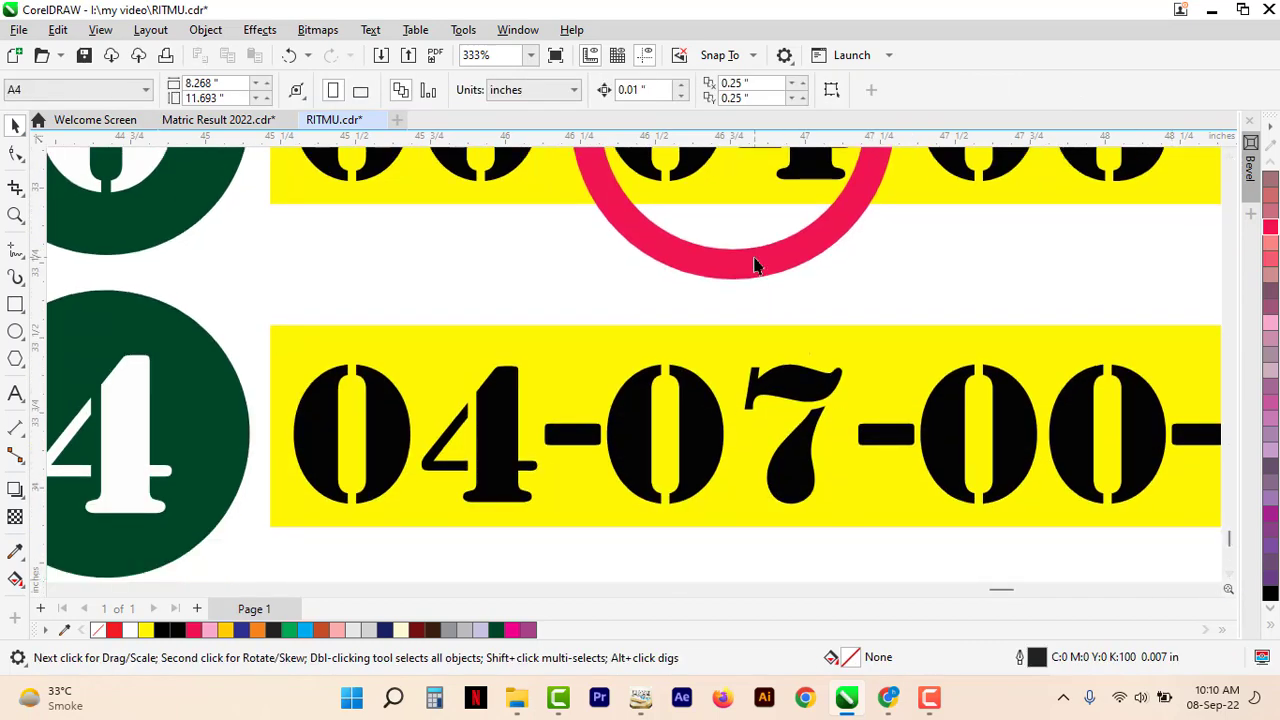
pyautogui.moveTo(755, 265); pyautogui.dragTo(746, 554)
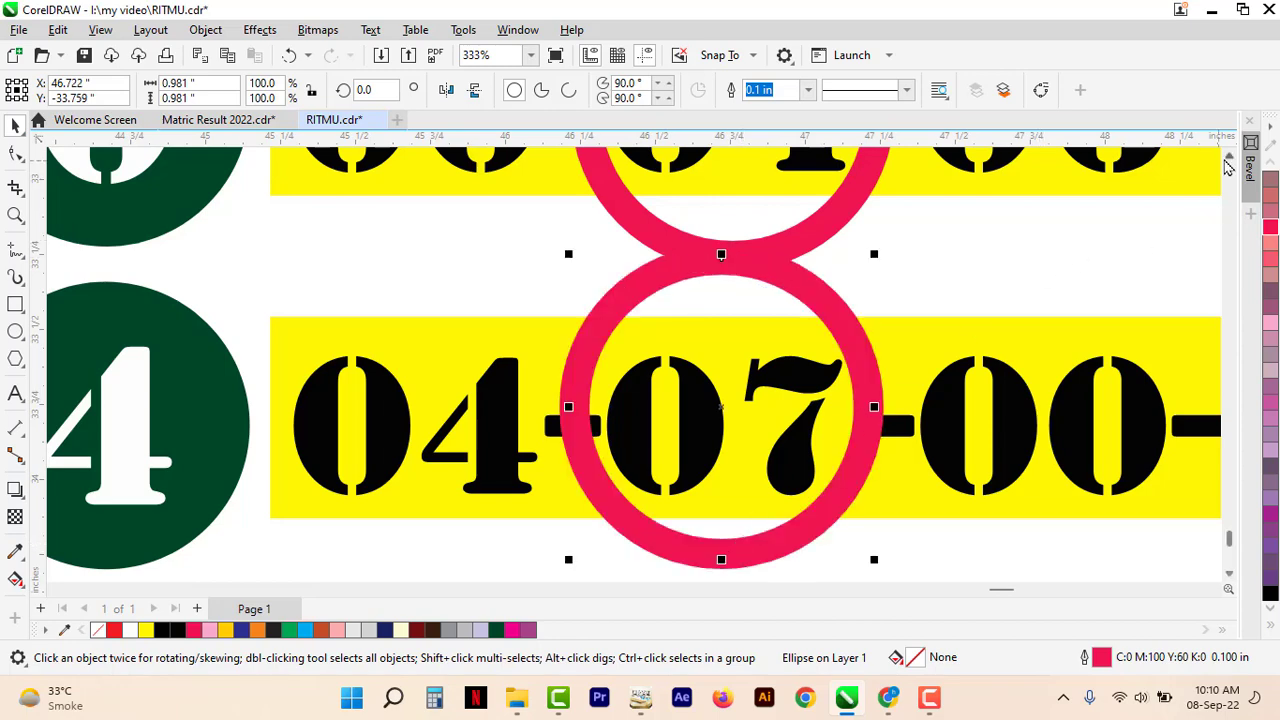
pyautogui.click(1229, 160)
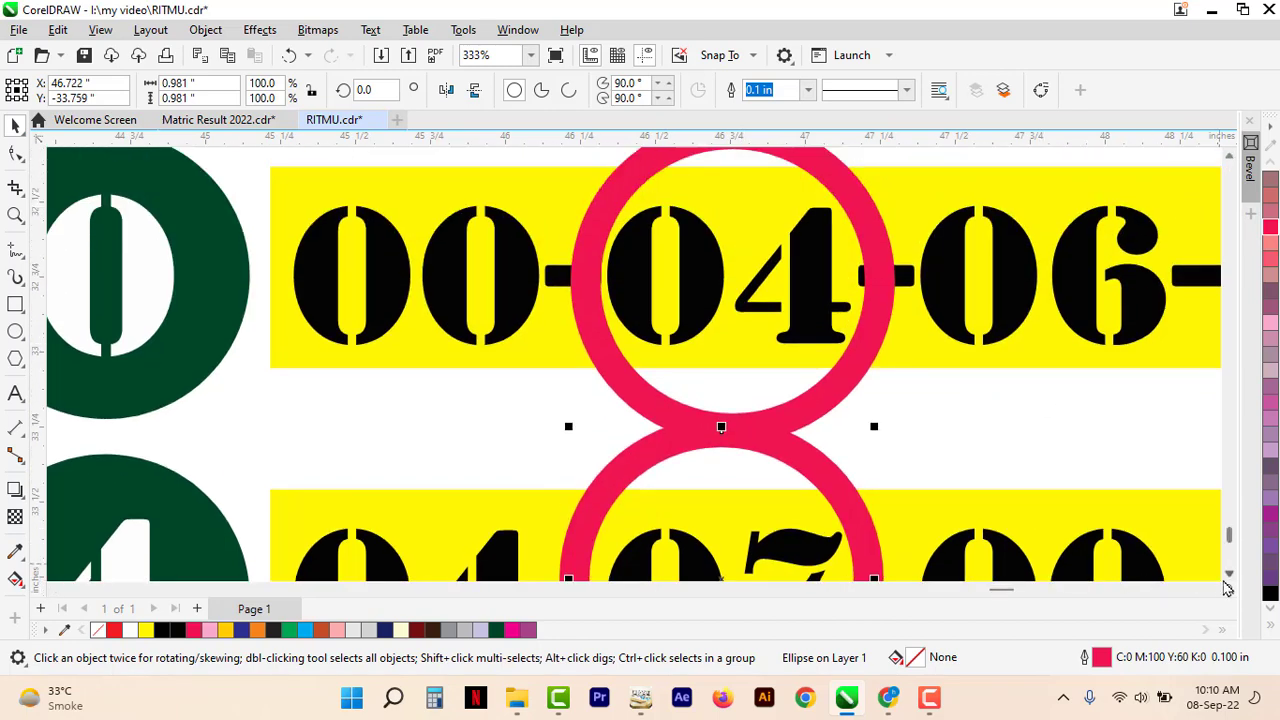
pyautogui.click(1229, 576)
pyautogui.click(489, 395)
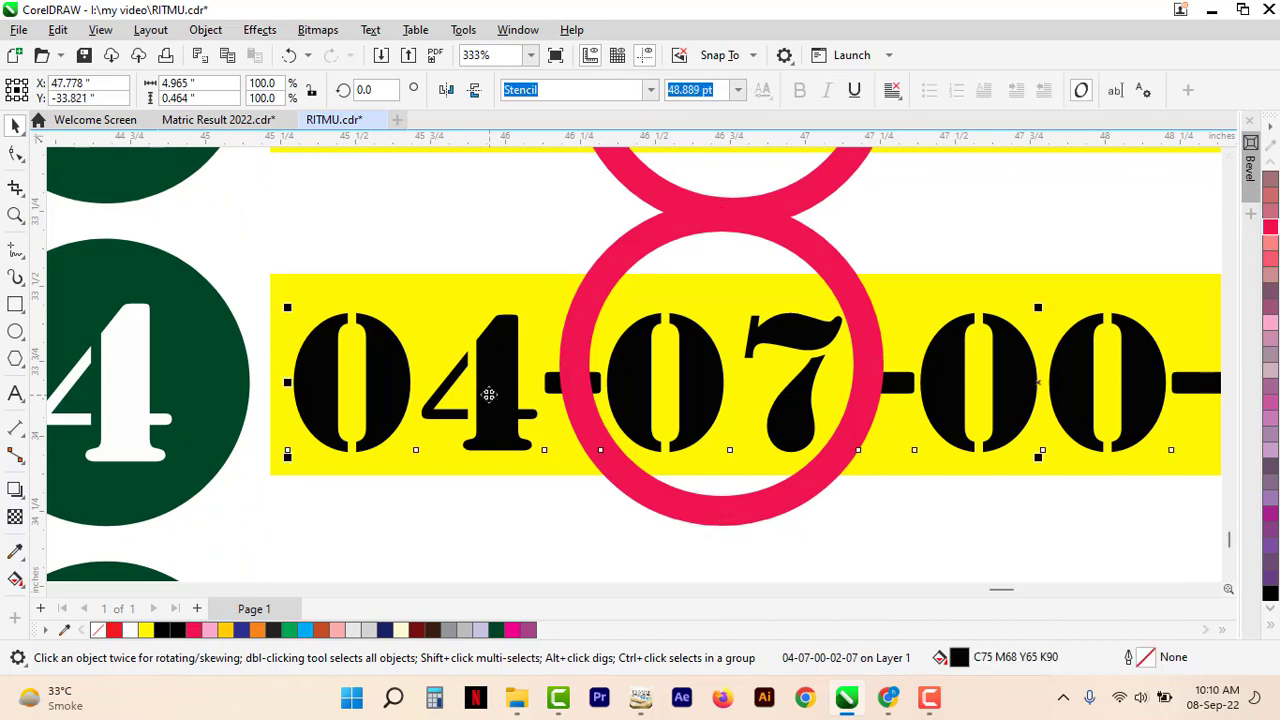
pyautogui.doubleClick(489, 395)
pyautogui.hotkey('ctrl', 'a')
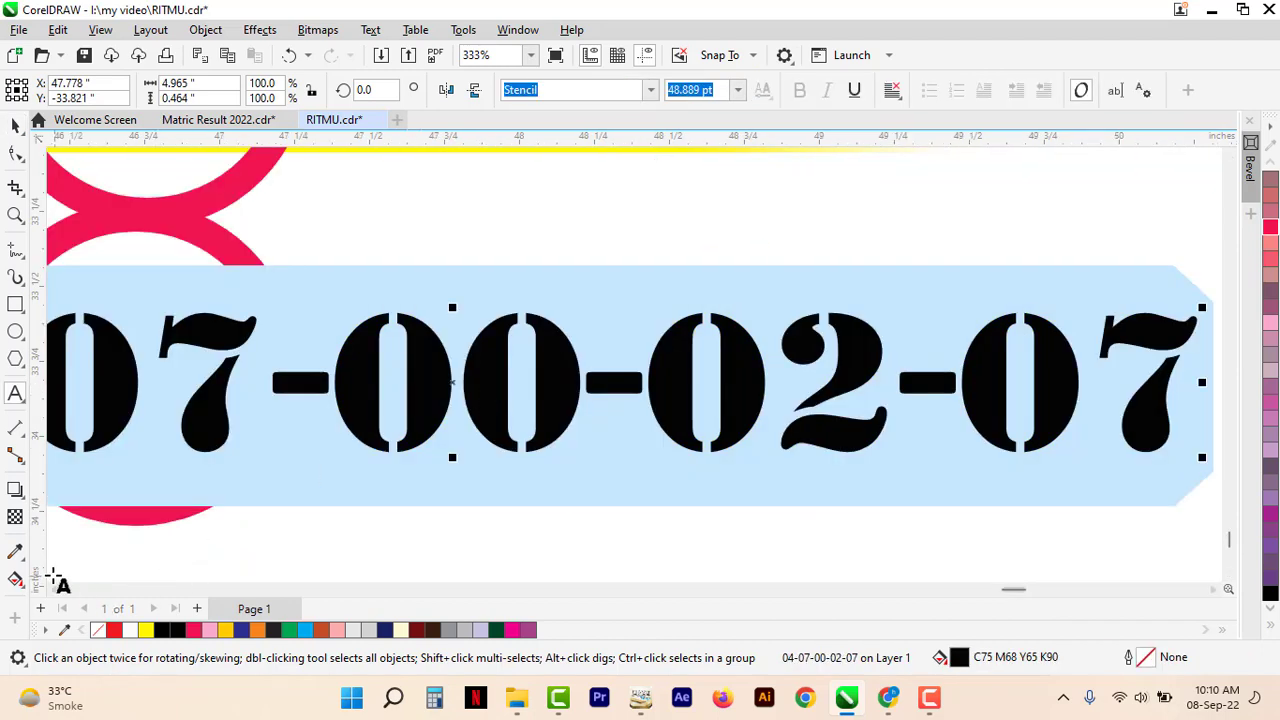
pyautogui.click(54, 592)
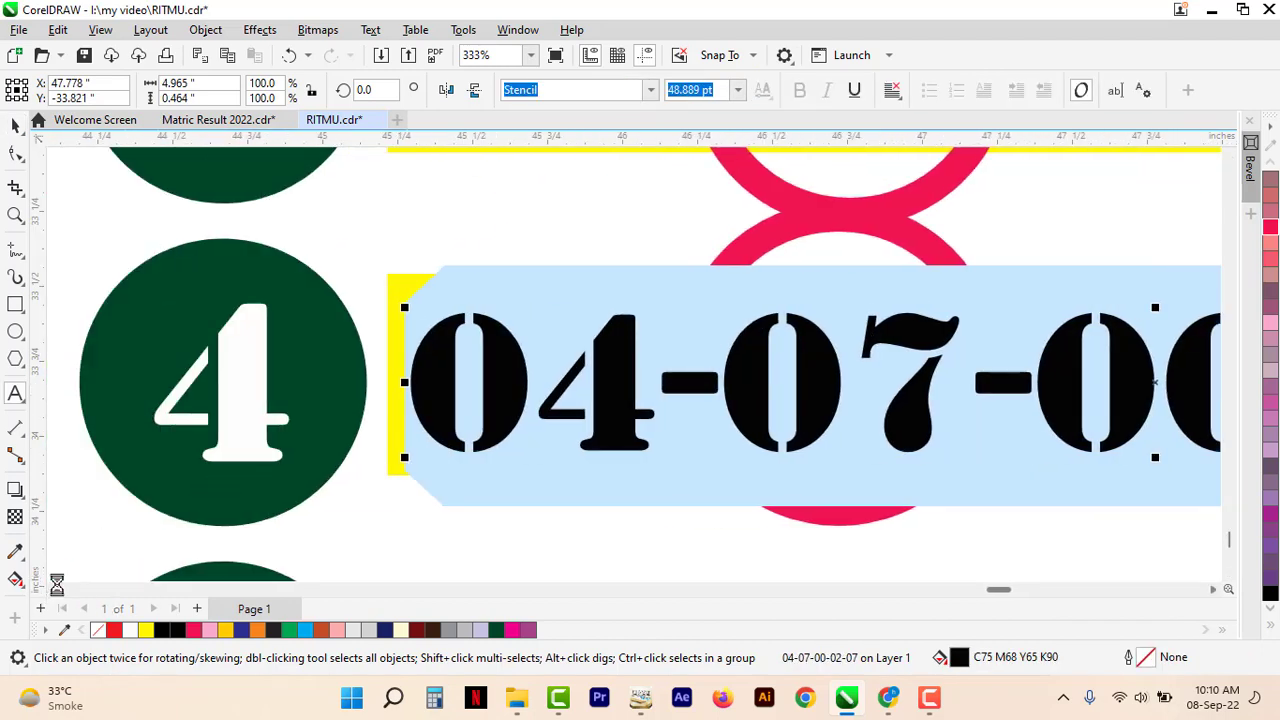
pyautogui.write('40-')
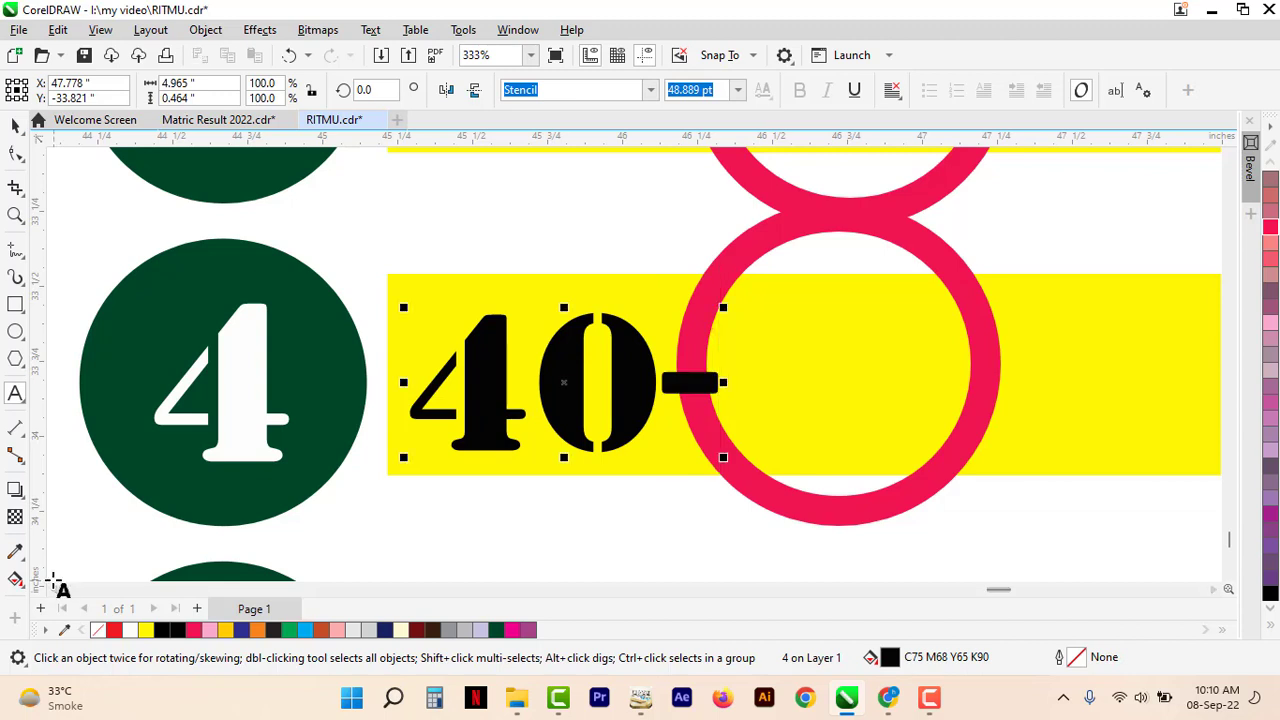
pyautogui.write('44')
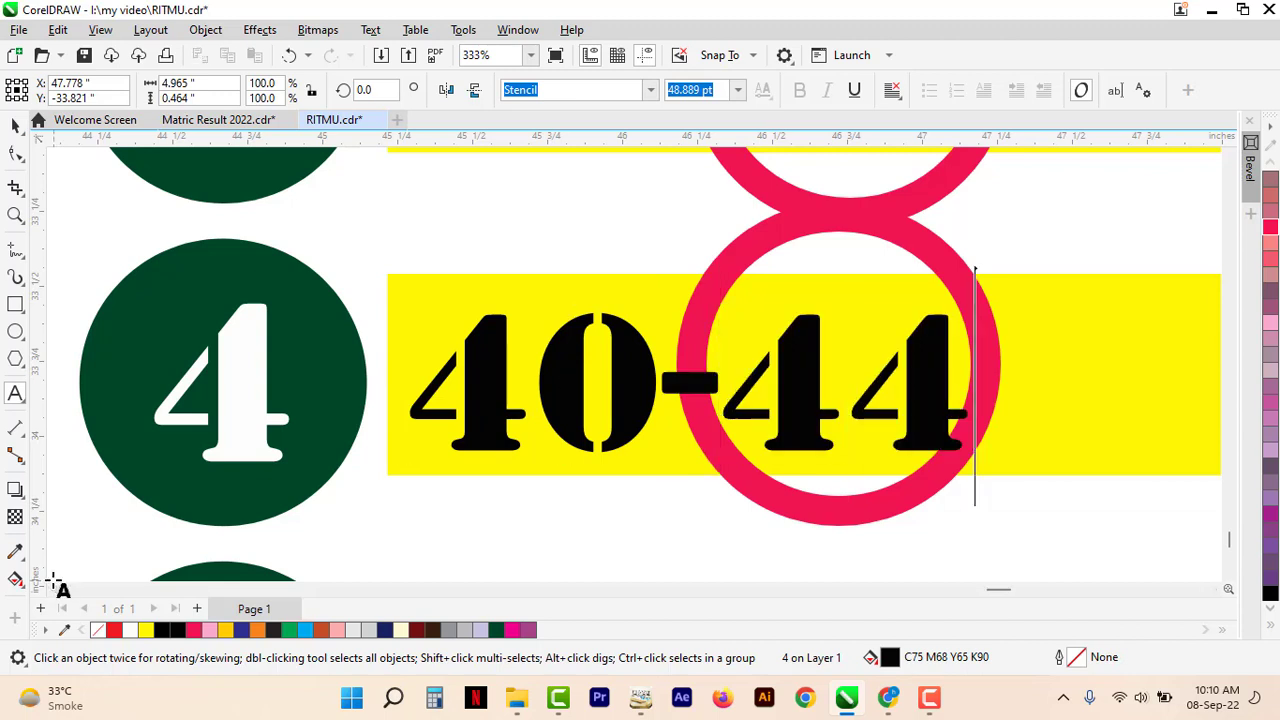
pyautogui.write('-46')
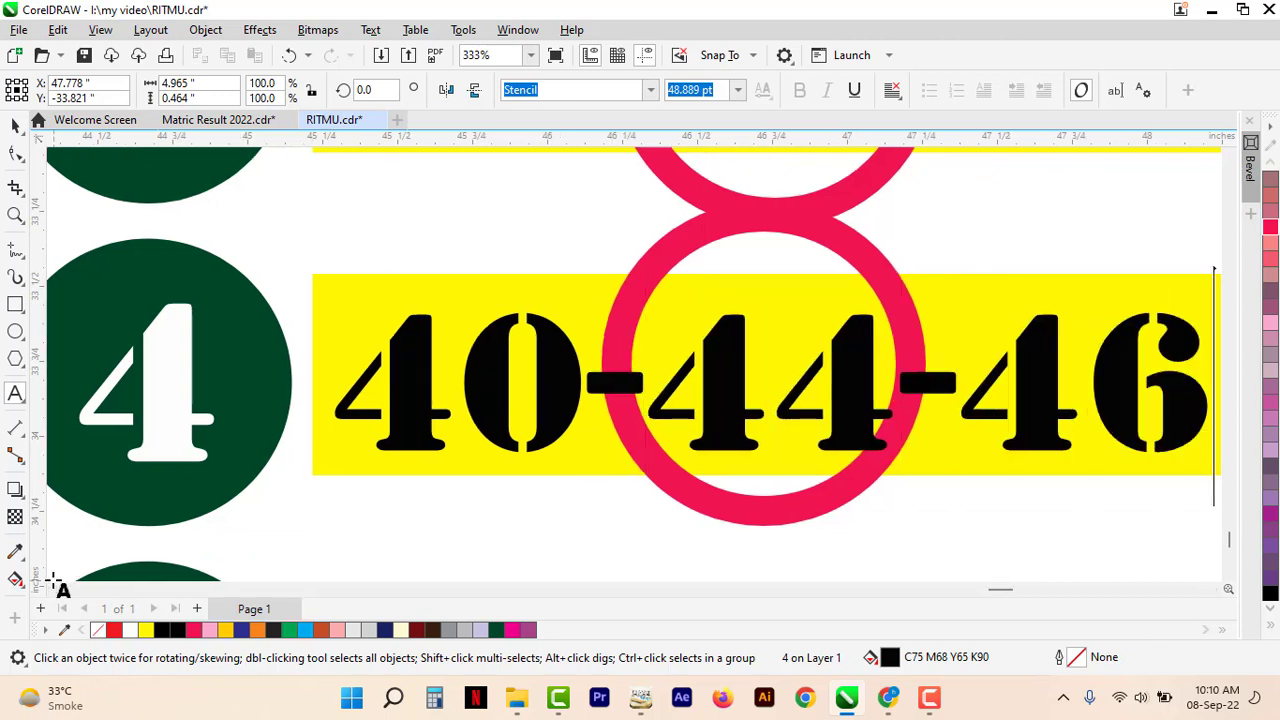
pyautogui.write('-42-')
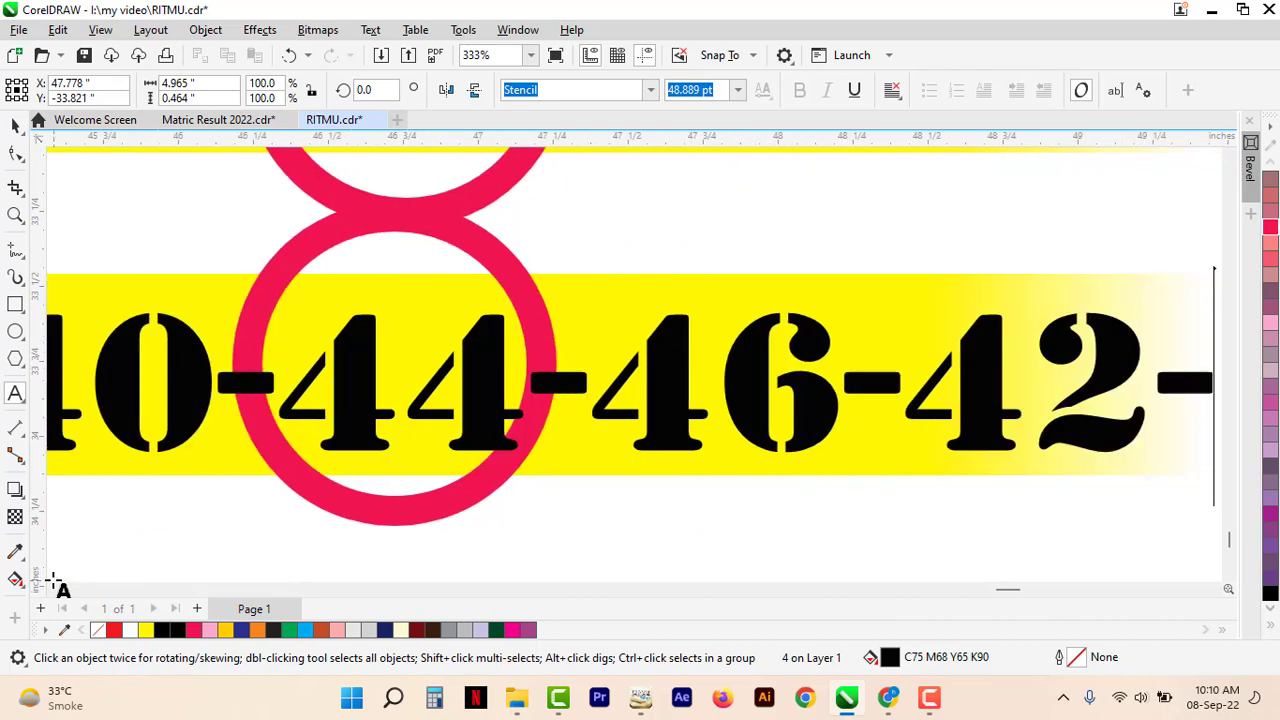
pyautogui.write('47')
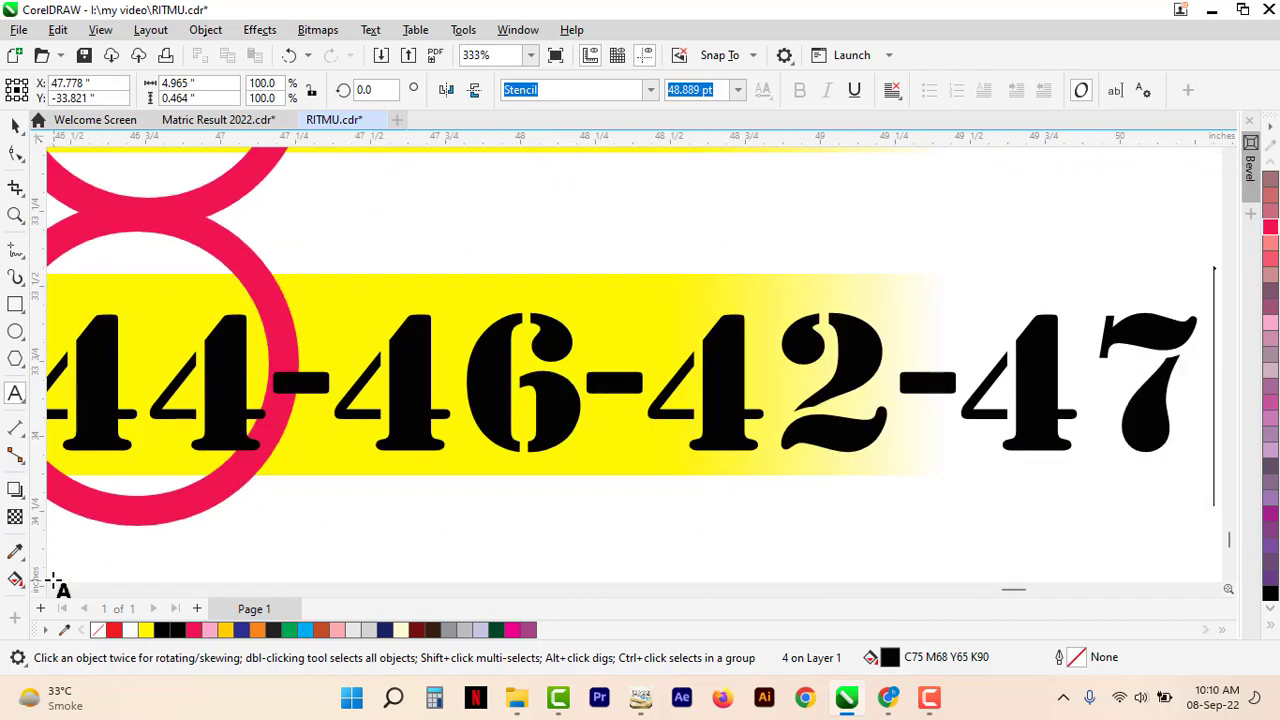
pyautogui.hotkey('ctrl', 'space')
# Move the second row's red ring across so that it encircles the 42.
pyautogui.click(329, 563)
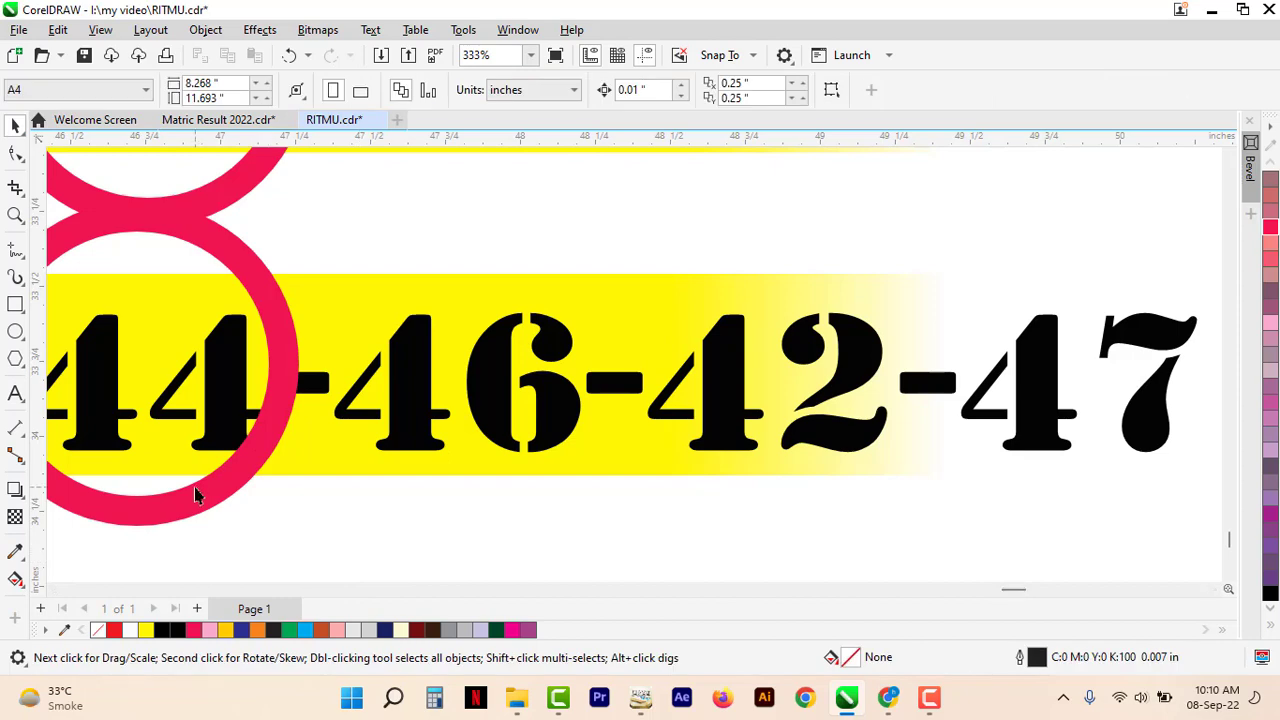
pyautogui.moveTo(194, 487); pyautogui.dragTo(876, 495)
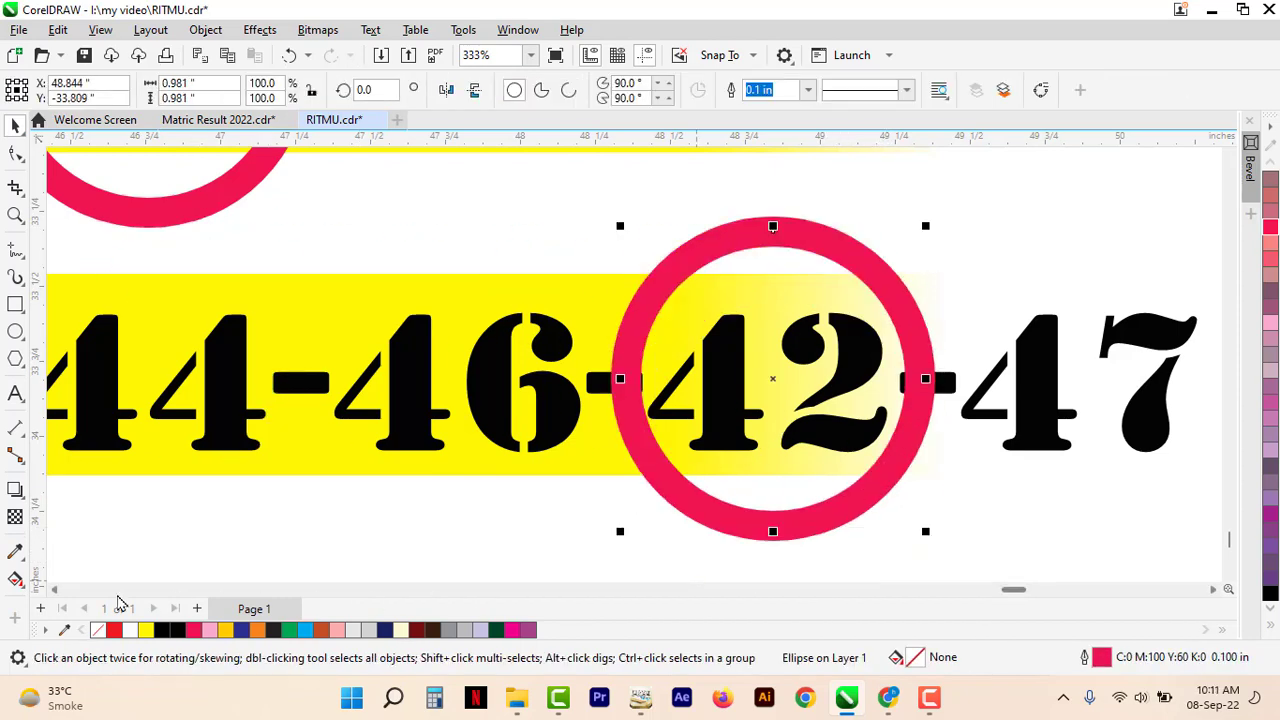
# Replace the 0 in the third row's green circle with 6.
pyautogui.click(55, 590)
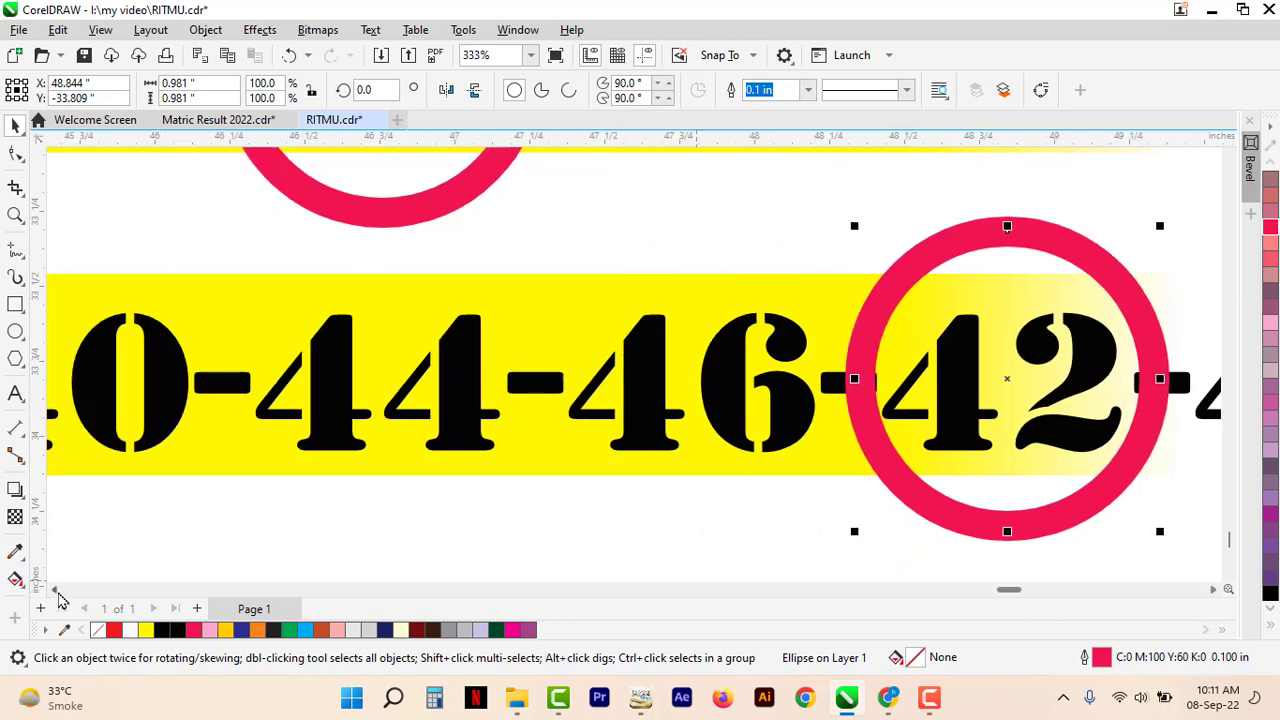
pyautogui.scroll(-3, 1230, 580)
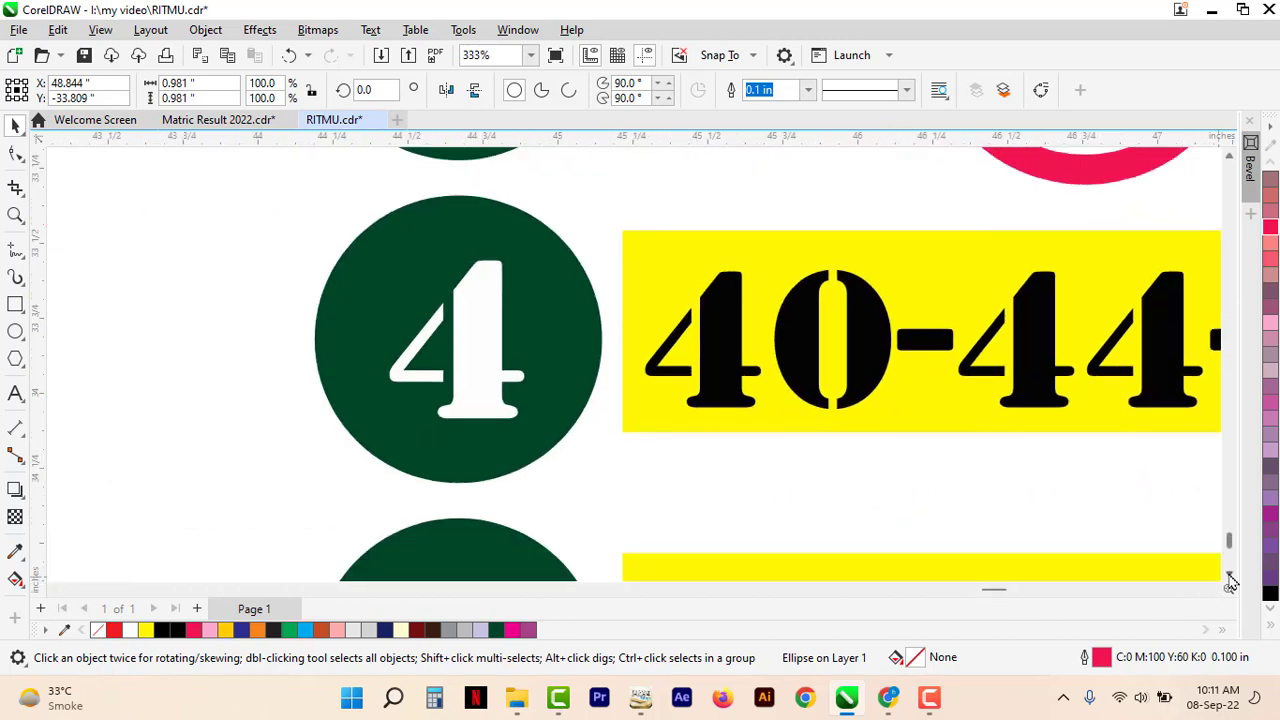
pyautogui.doubleClick(484, 399)
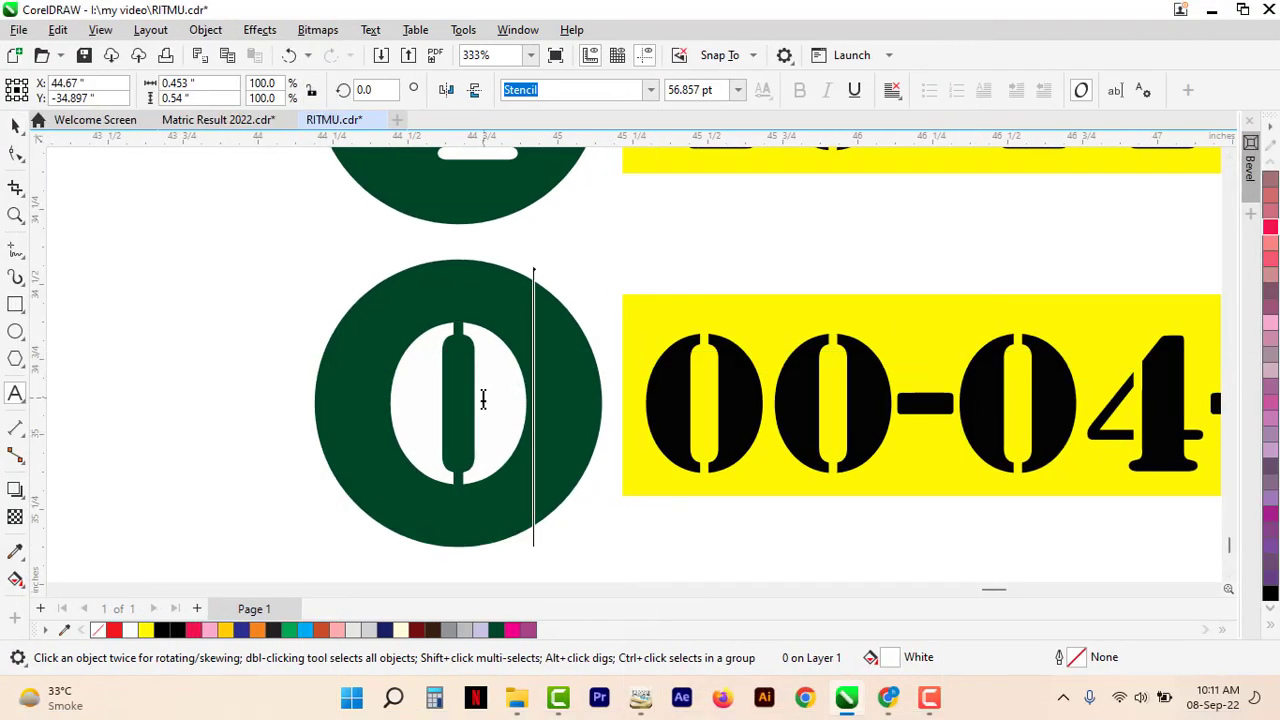
pyautogui.hotkey('ctrl', 'a')
pyautogui.write('6')
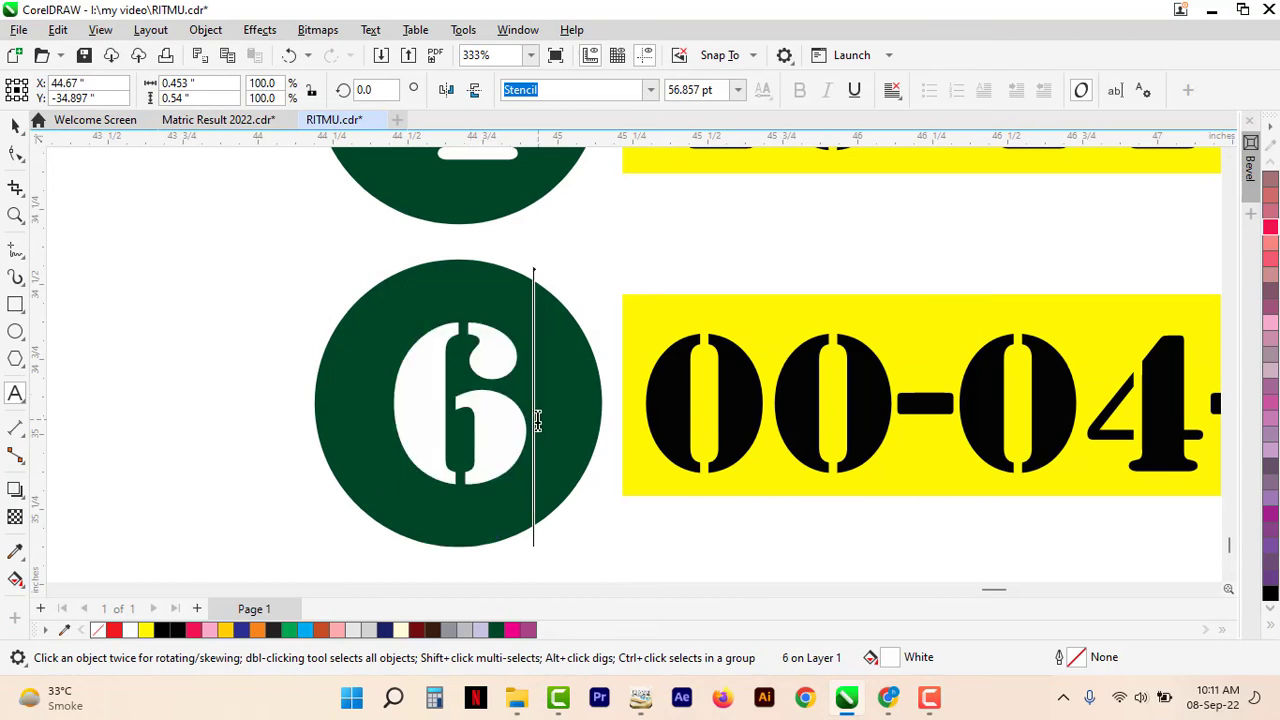
pyautogui.click(766, 430)
pyautogui.hotkey('ctrl', 'a')
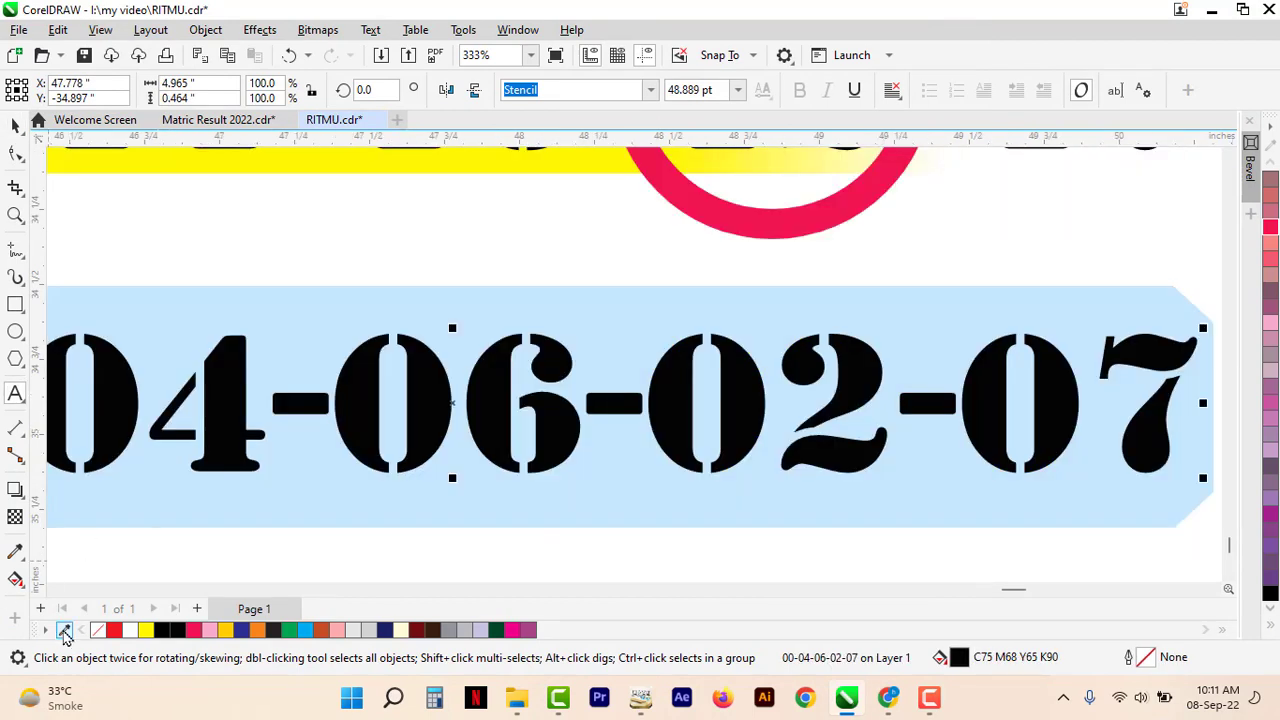
pyautogui.hscroll(-10, 57, 593)
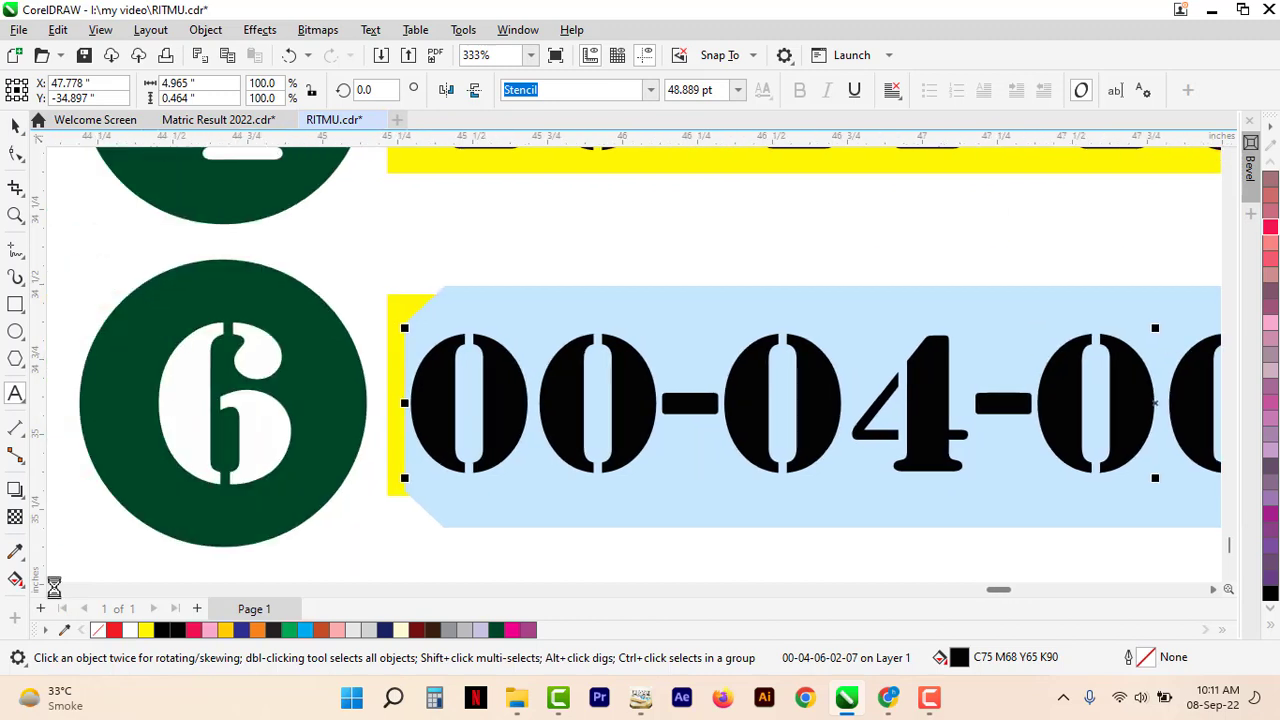
pyautogui.write('6')
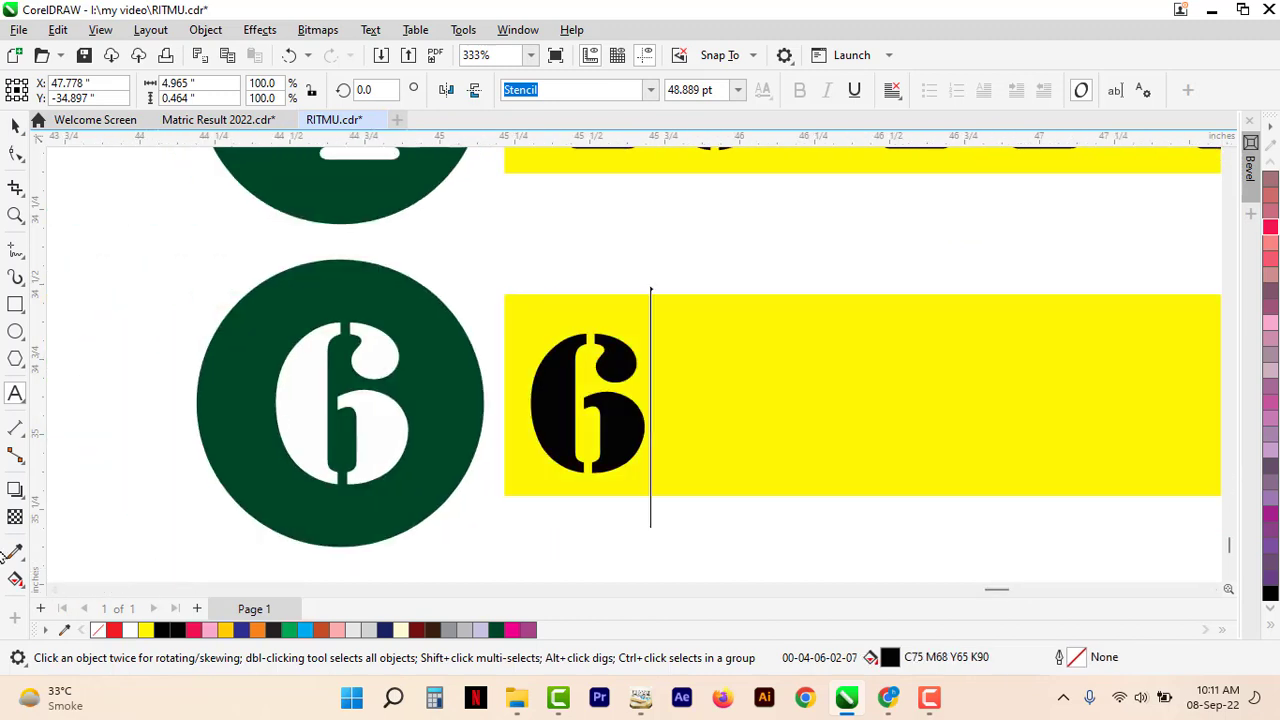
pyautogui.write('0-66-64-')
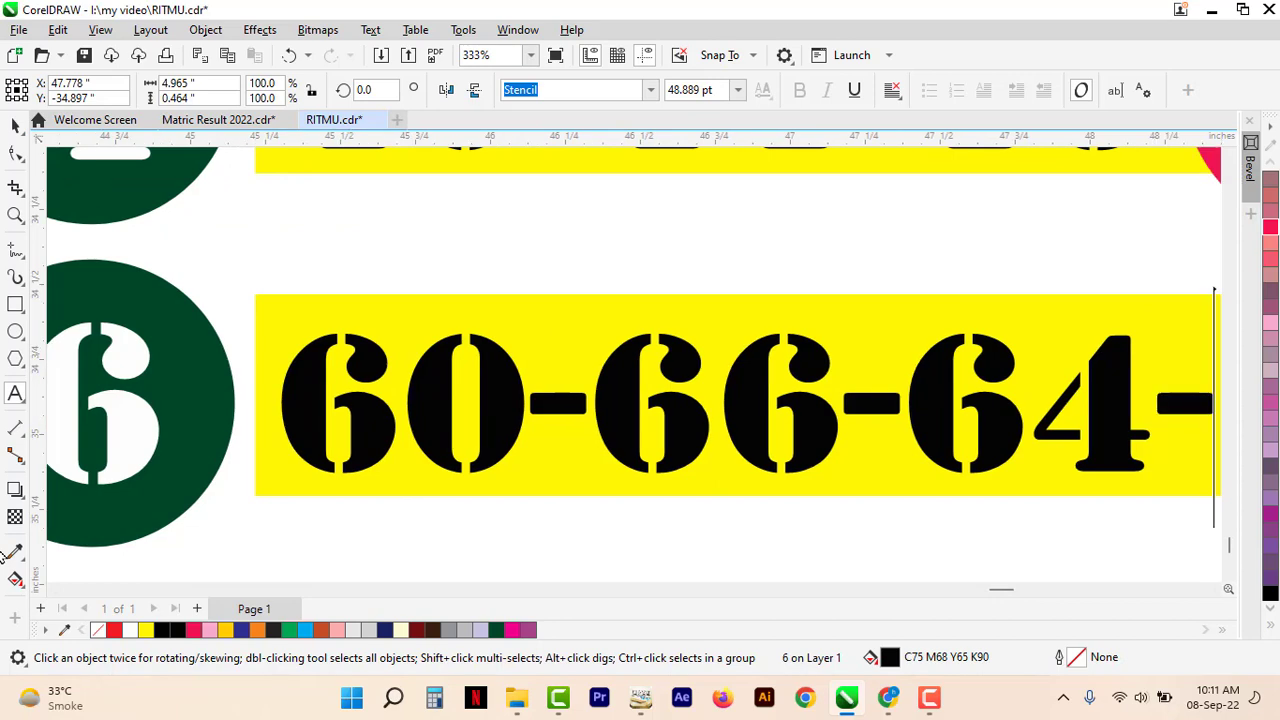
pyautogui.write('62-67')
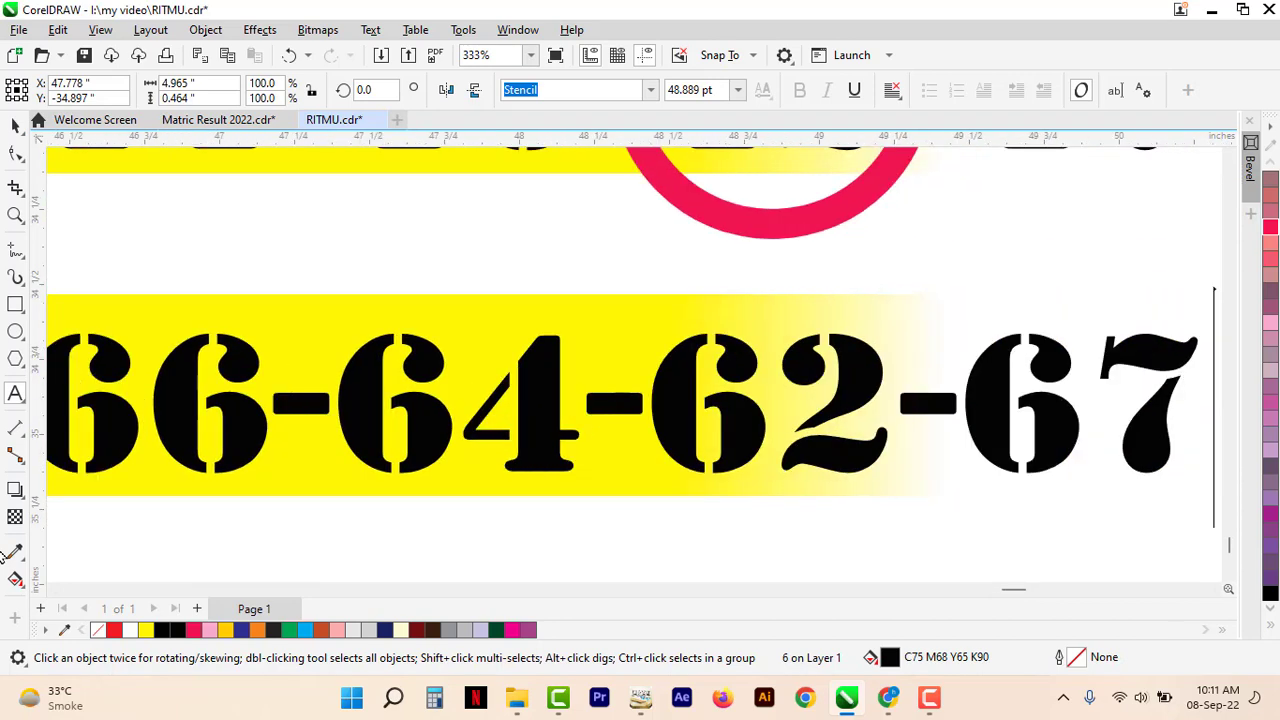
pyautogui.hotkey('ctrl', 'space')
# Copy the second row's red ring down to the third row so that it encircles the 60.
pyautogui.moveTo(698, 200); pyautogui.dragTo(383, 500)
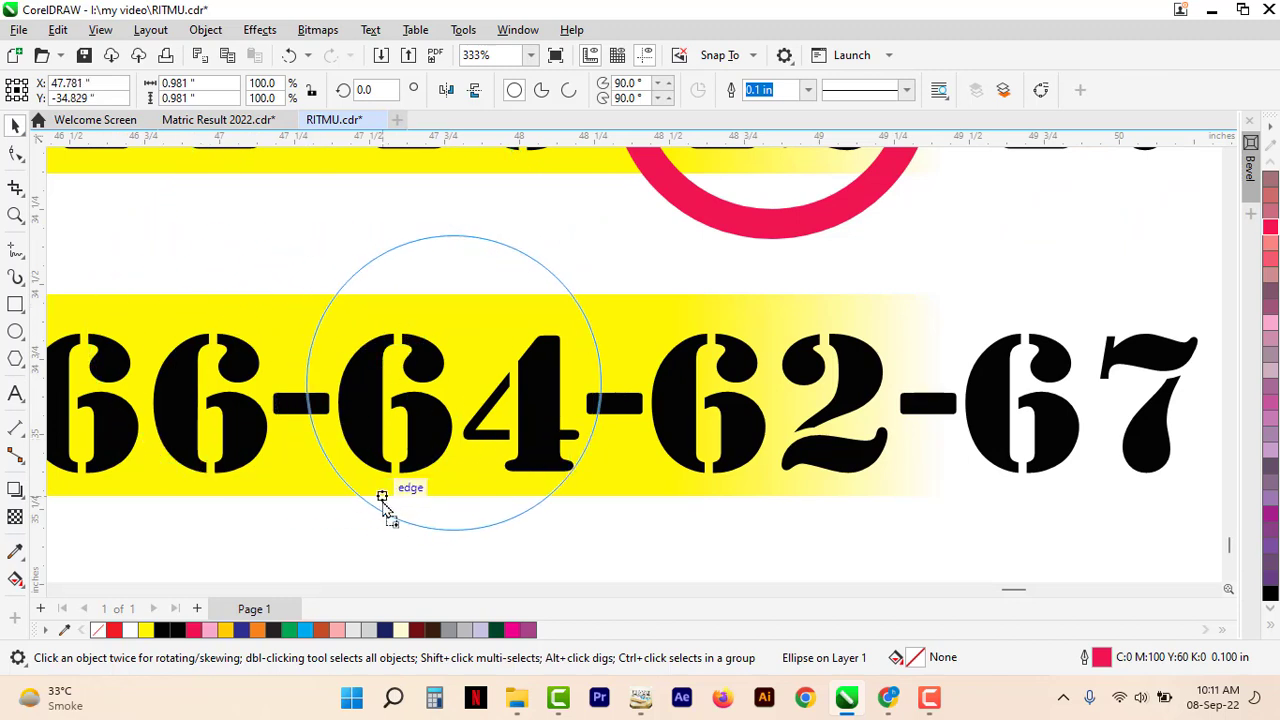
pyautogui.moveTo(383, 500); pyautogui.dragTo(171, 441)
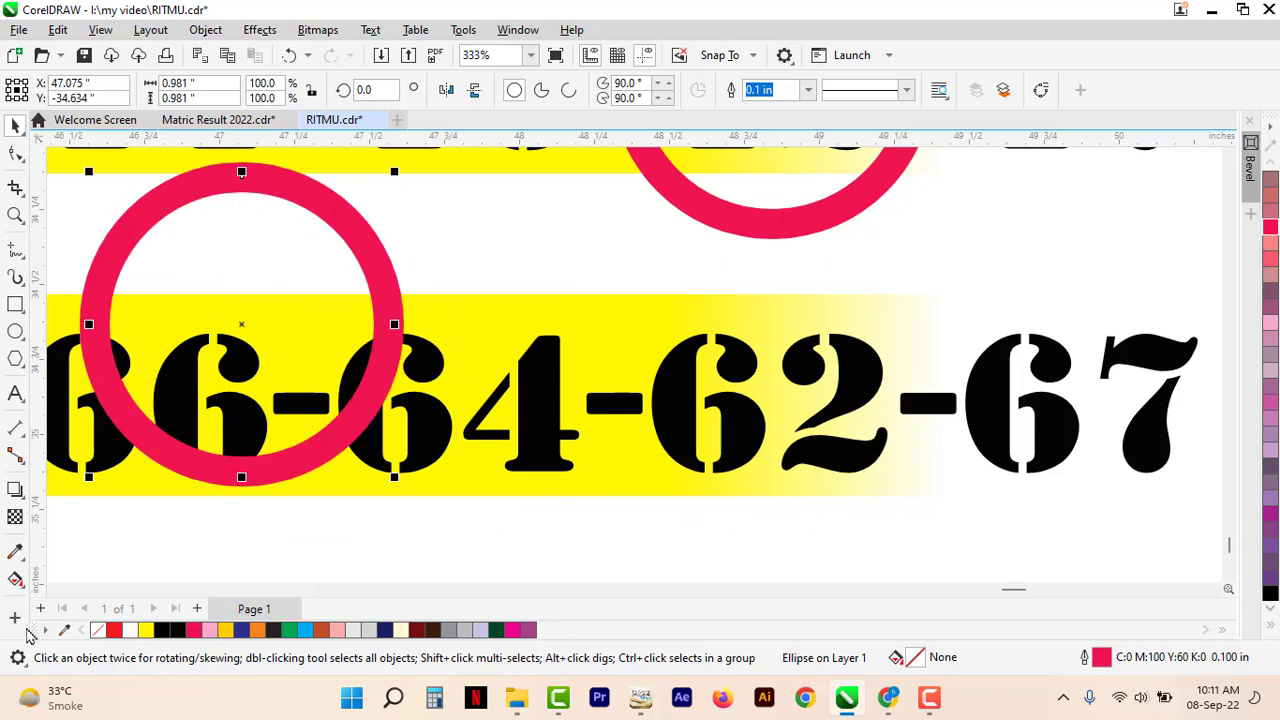
pyautogui.click(55, 590)
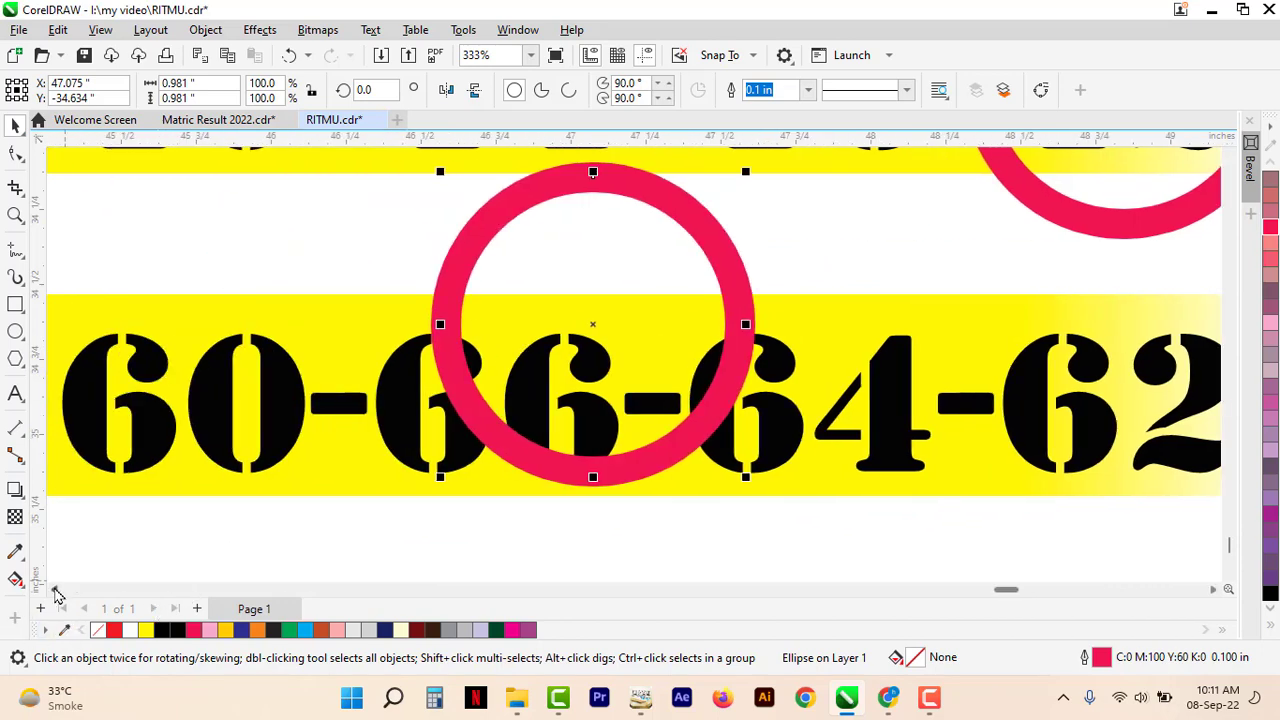
pyautogui.moveTo(853, 327); pyautogui.dragTo(427, 404)
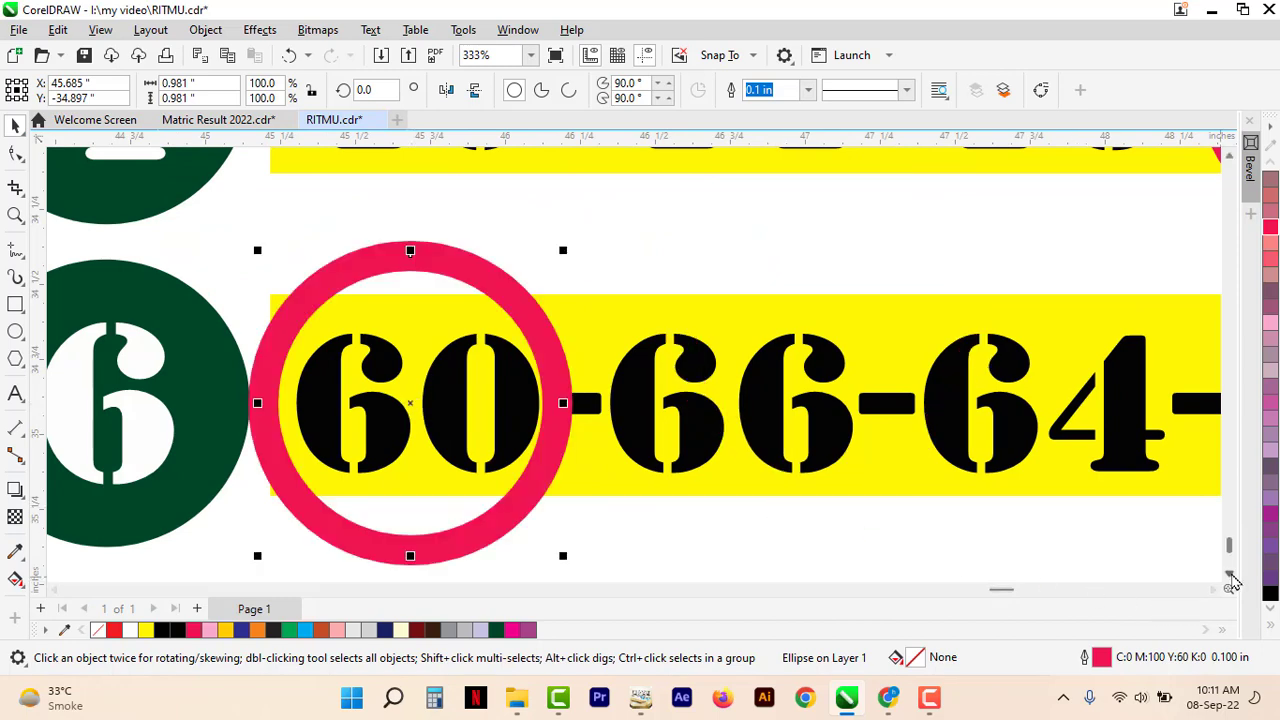
# Insert a blank page before the artwork's page and return to the artwork on Page 2.
pyautogui.click(1229, 573)
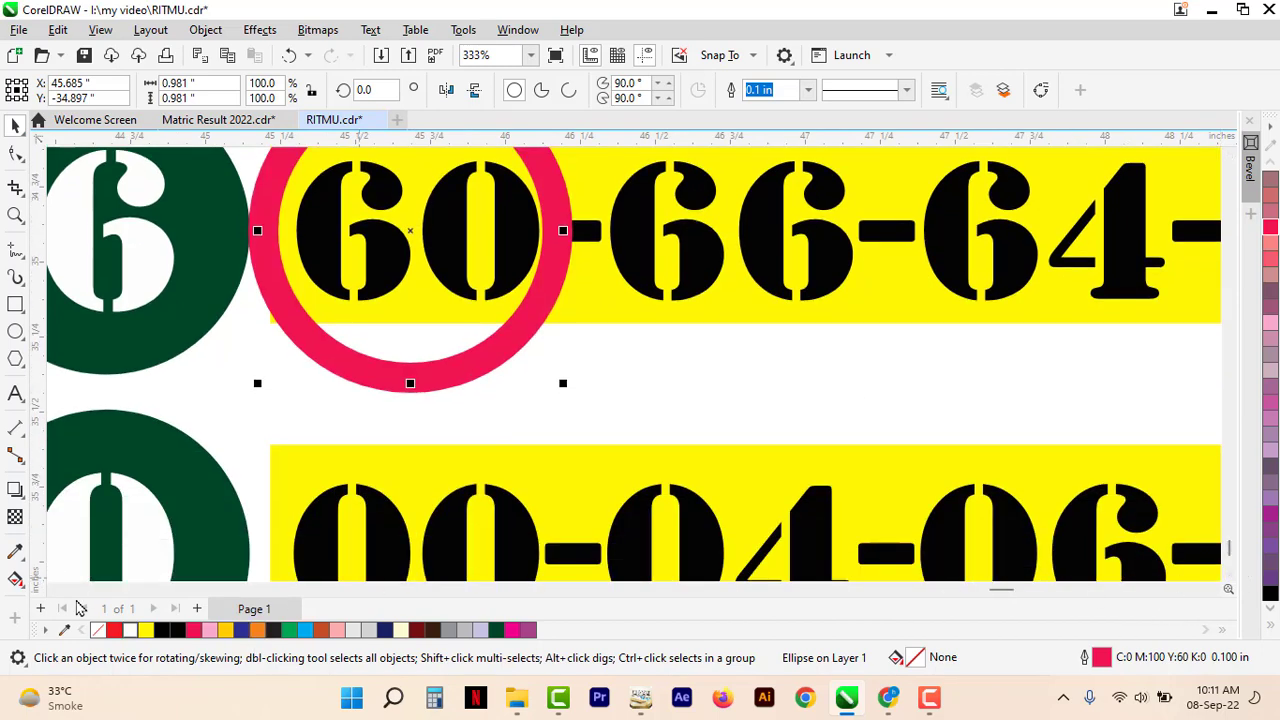
pyautogui.click(44, 606)
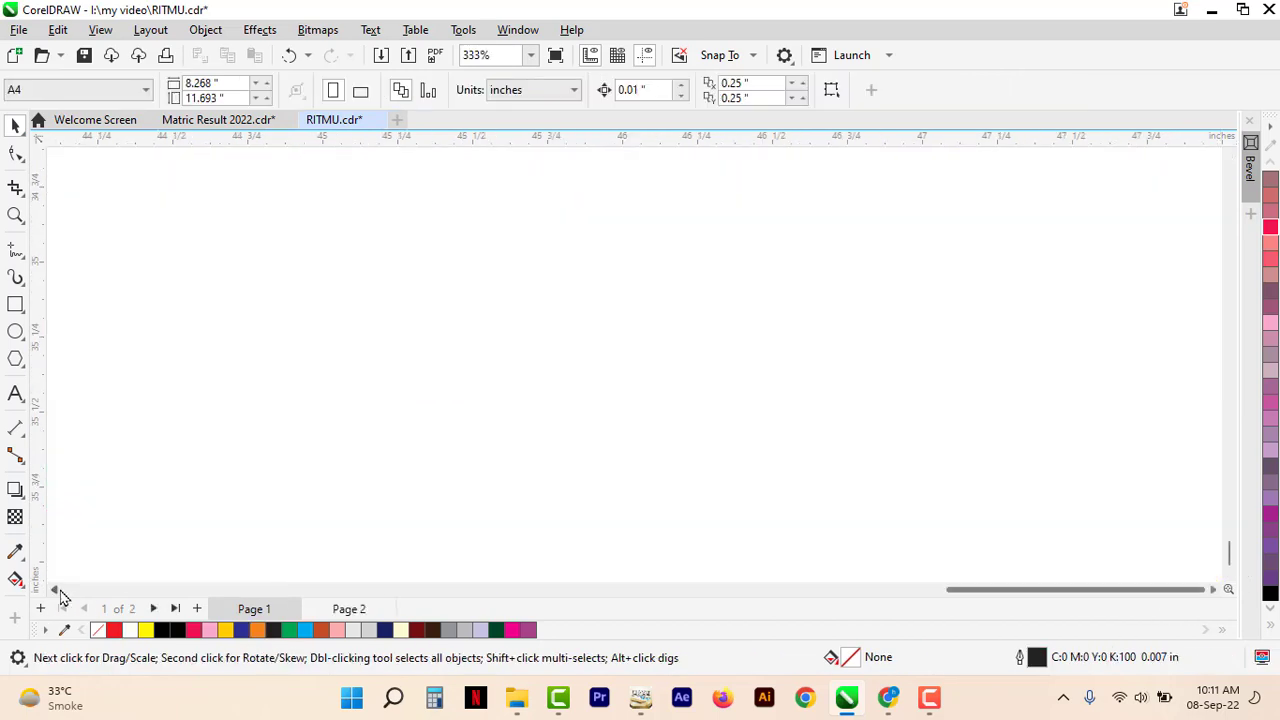
pyautogui.click(343, 612)
# Replace the 0 in the fourth row's green circle with 2.
pyautogui.click(1231, 578)
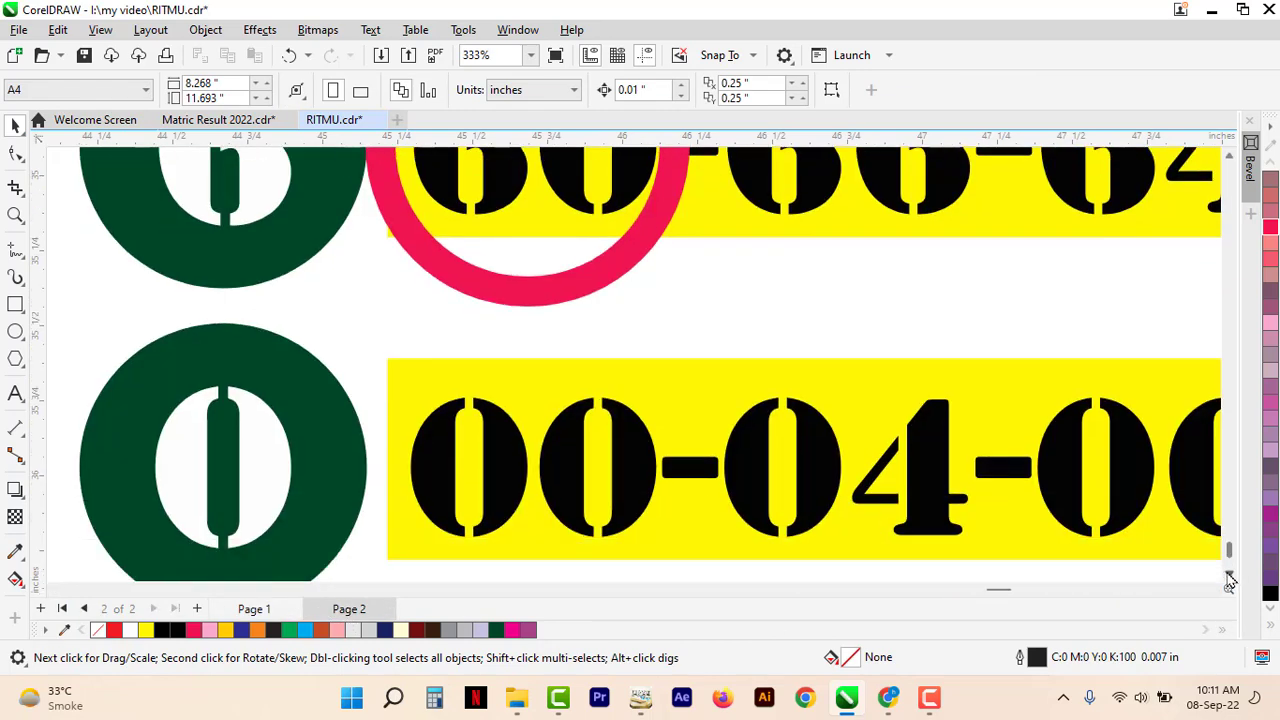
pyautogui.click(263, 465)
pyautogui.doubleClick(259, 458)
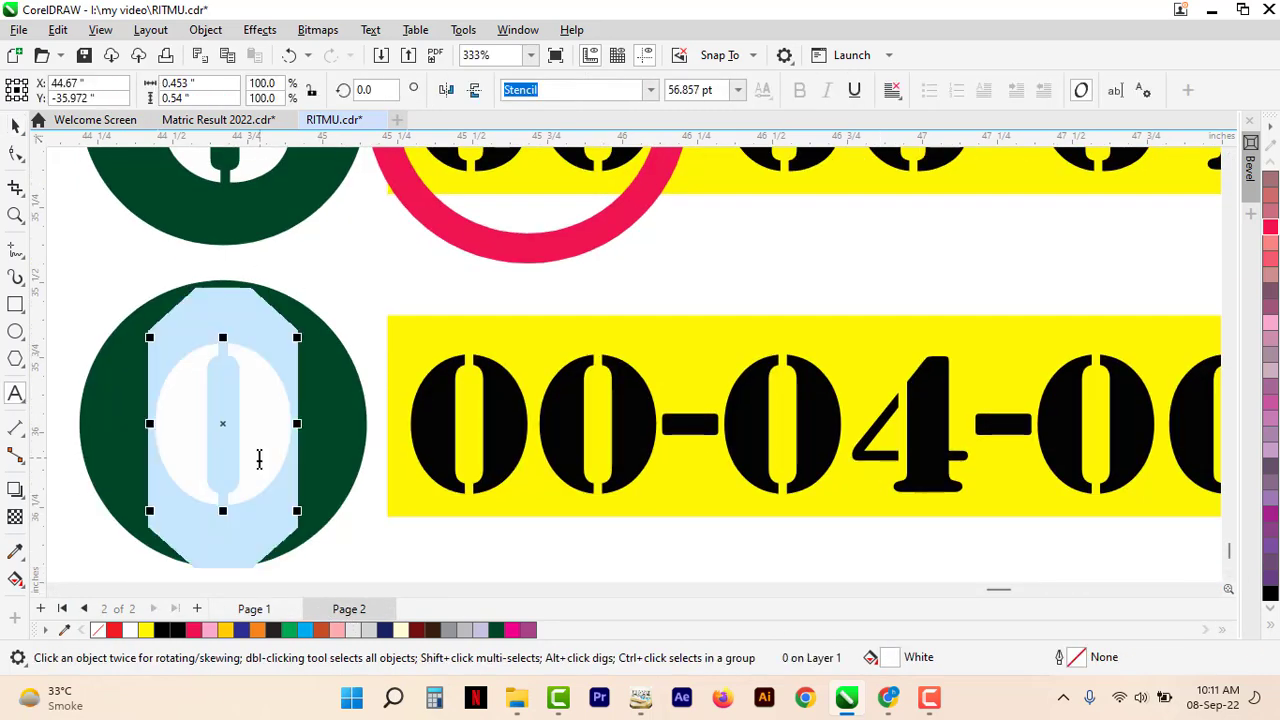
pyautogui.write('2')
pyautogui.click(551, 452)
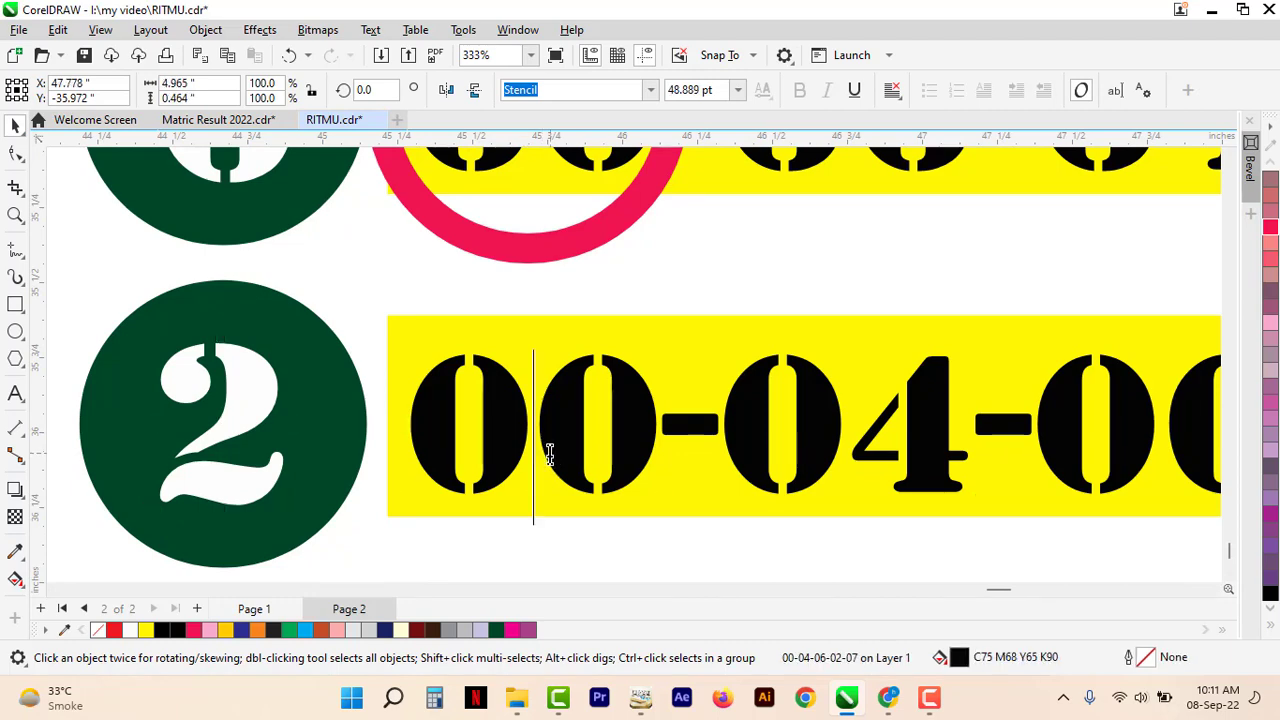
pyautogui.hotkey('ctrl', 'a')
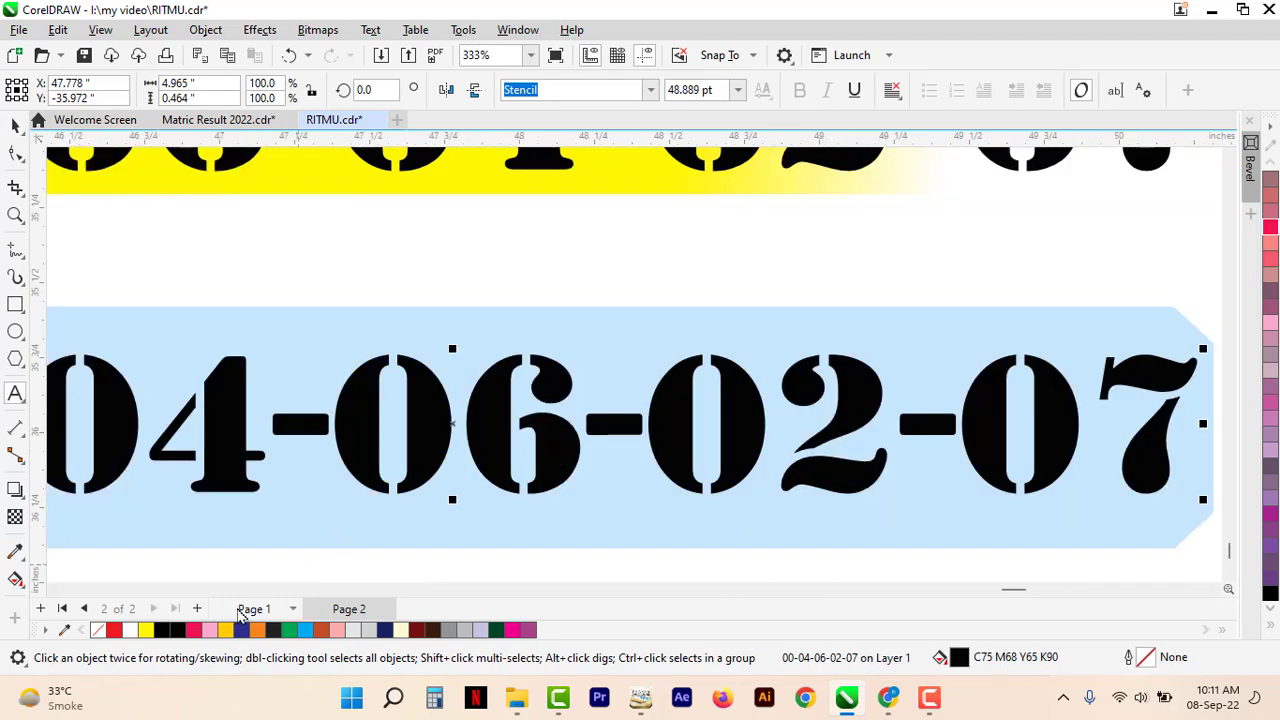
pyautogui.click(214, 592)
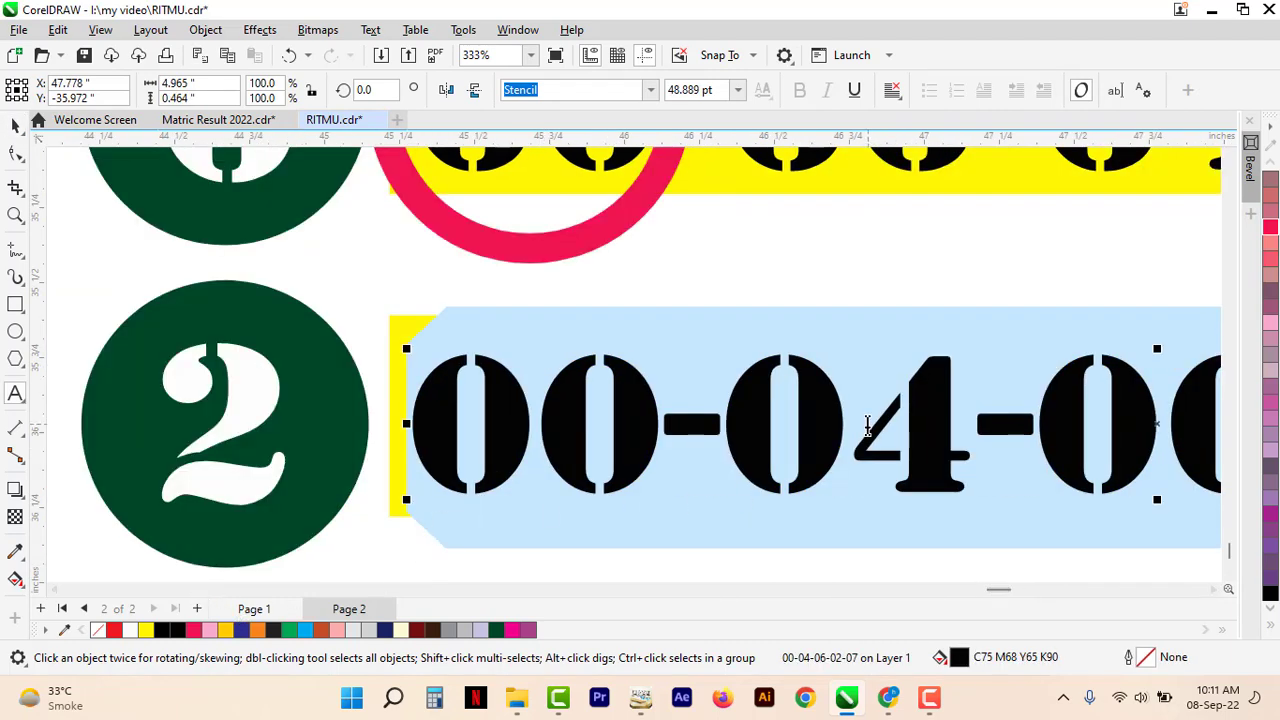
pyautogui.write('27-22-20-')
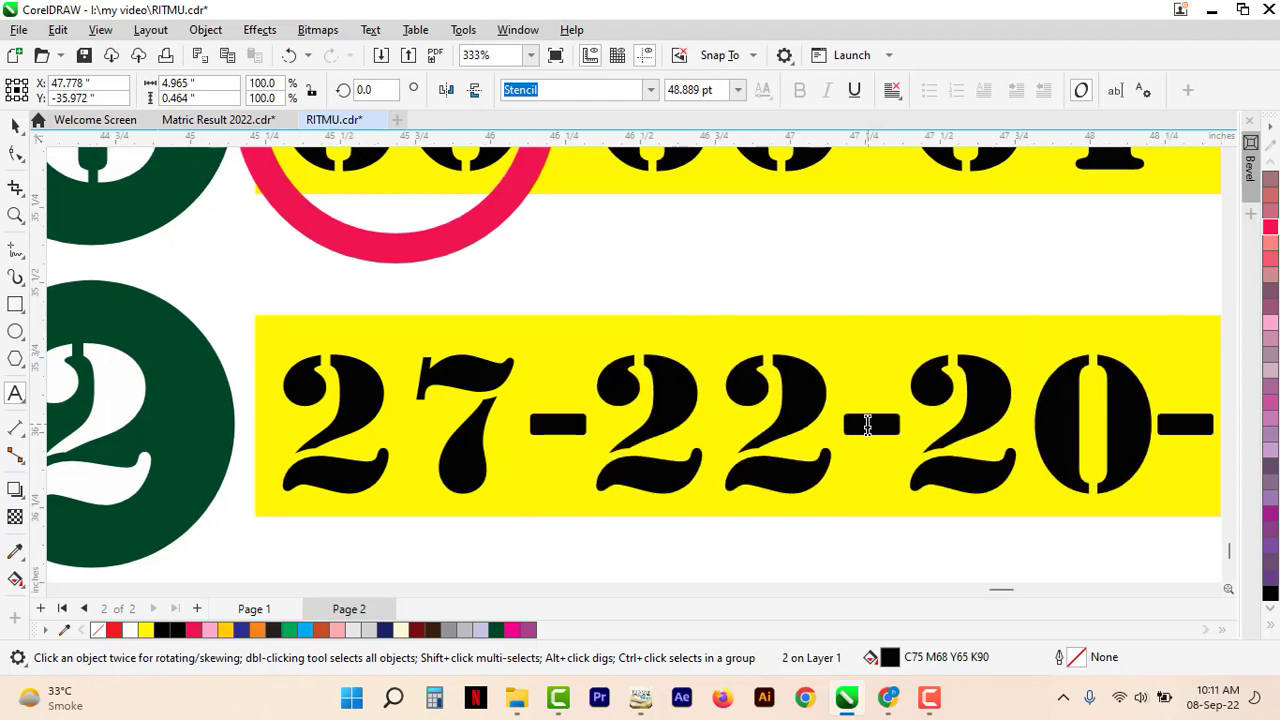
pyautogui.write('24-')
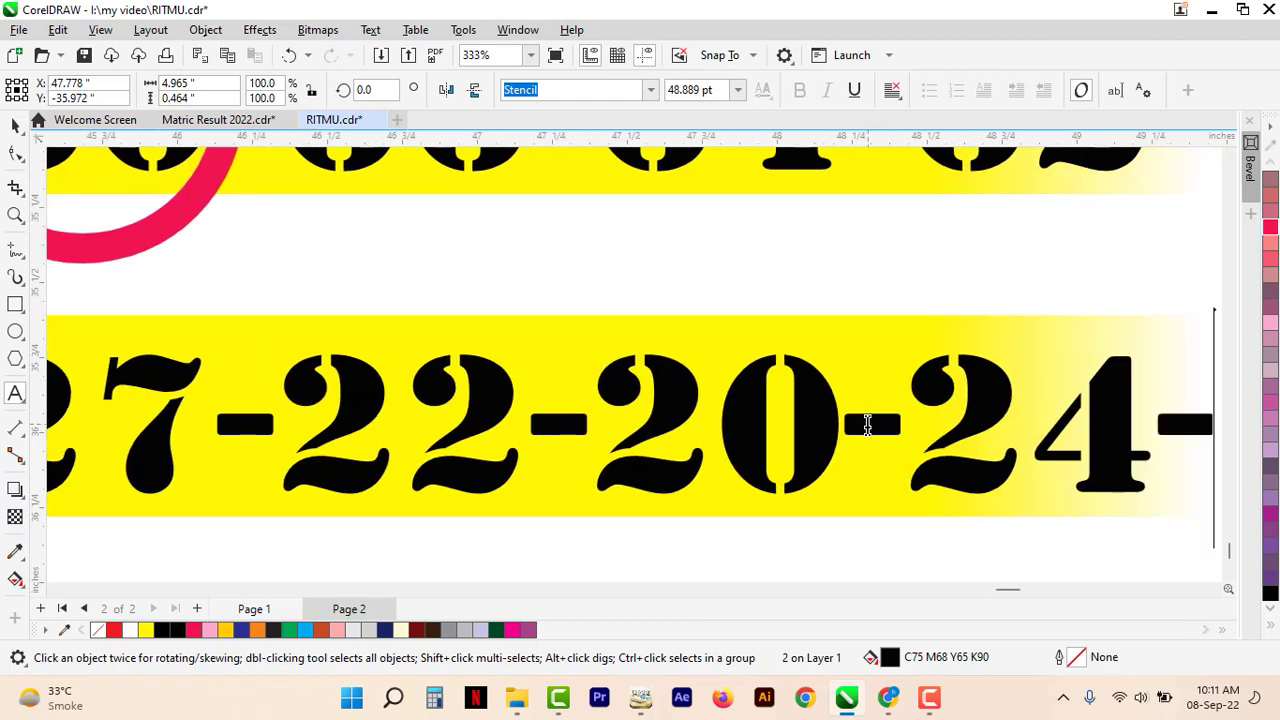
pyautogui.write('26-')
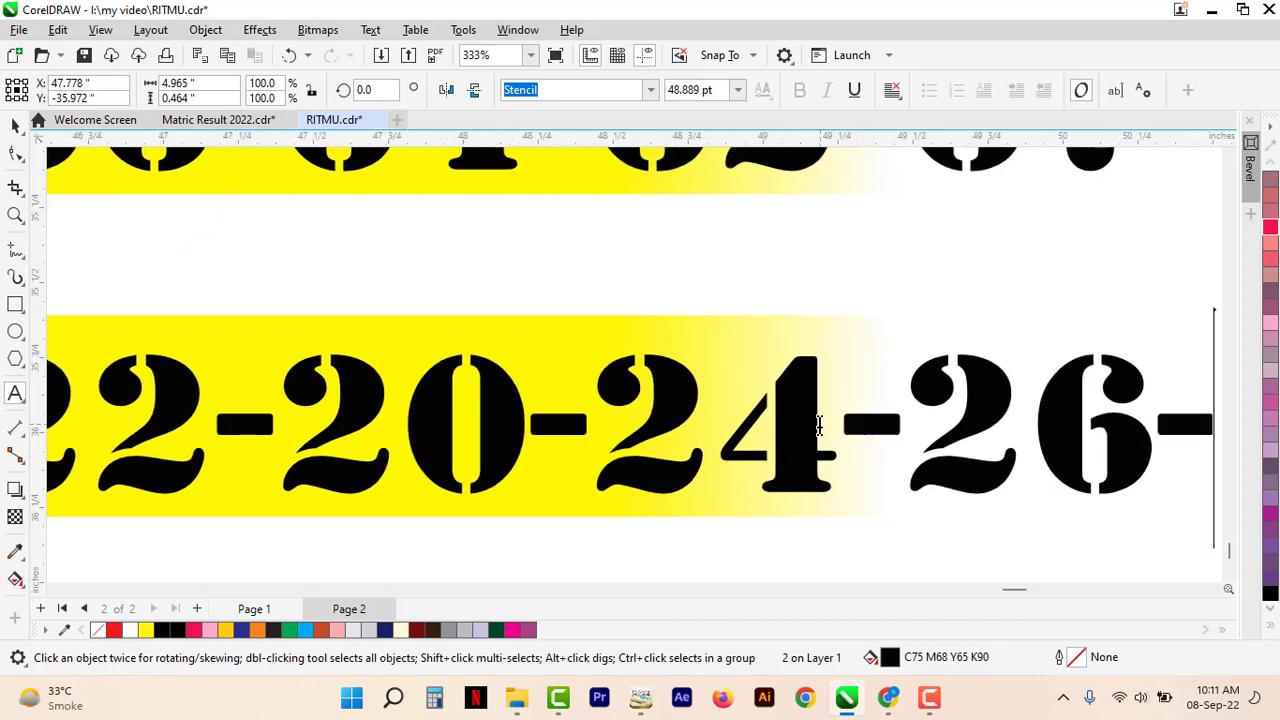
pyautogui.press('BackSpace')
pyautogui.hotkey('ctrl', 'space')
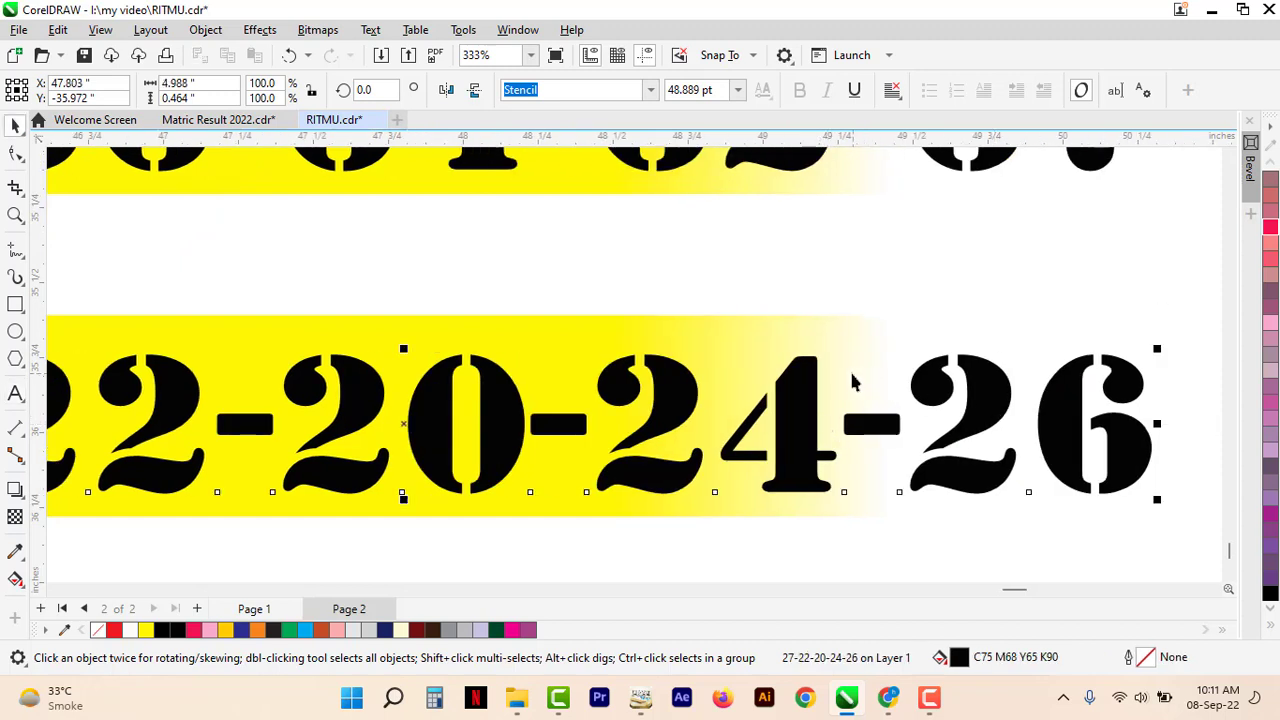
# Replace the 0 in the fifth row's green circle with 7.
pyautogui.click(54, 589)
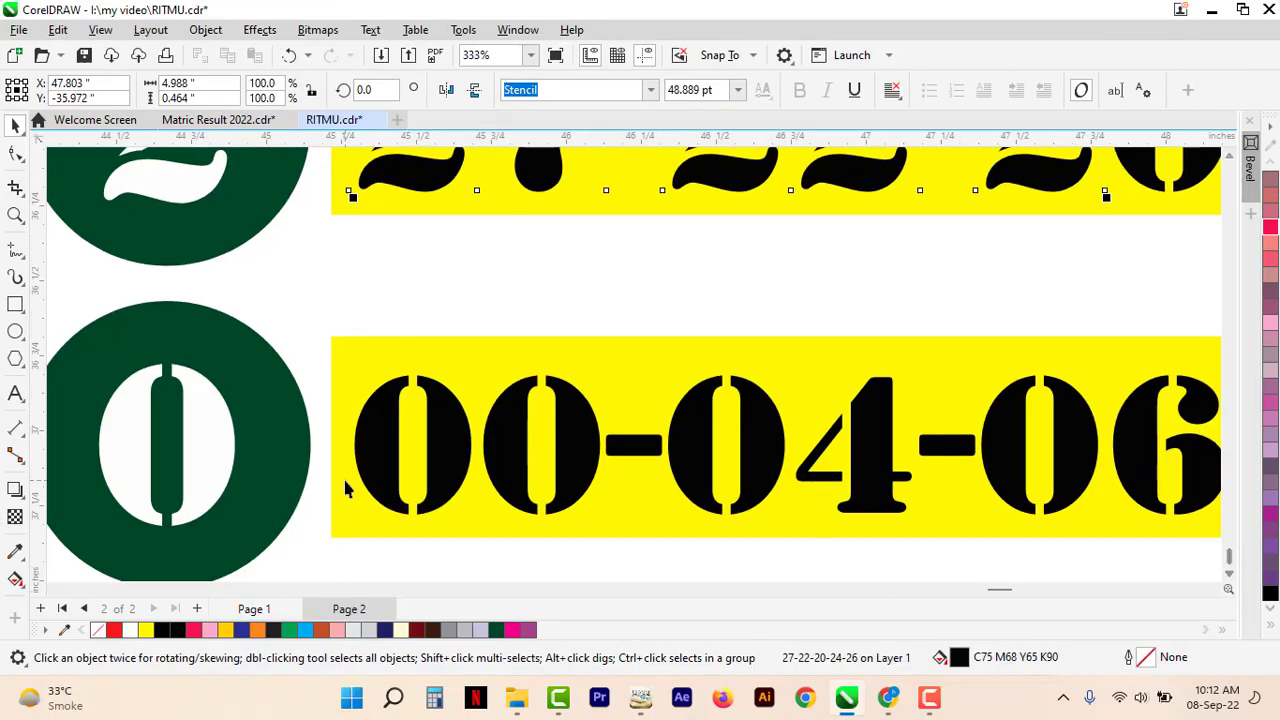
pyautogui.click(211, 476)
pyautogui.doubleClick(210, 474)
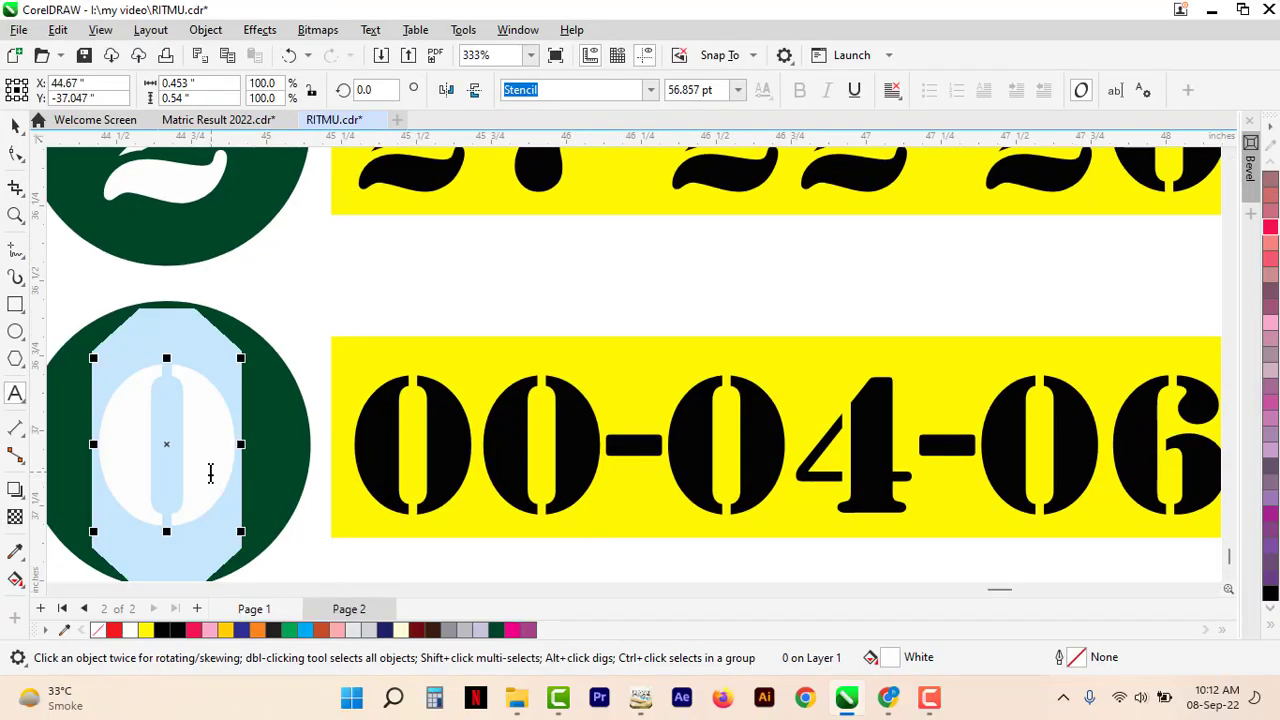
pyautogui.write('7')
pyautogui.hotkey('ctrl', 'space')
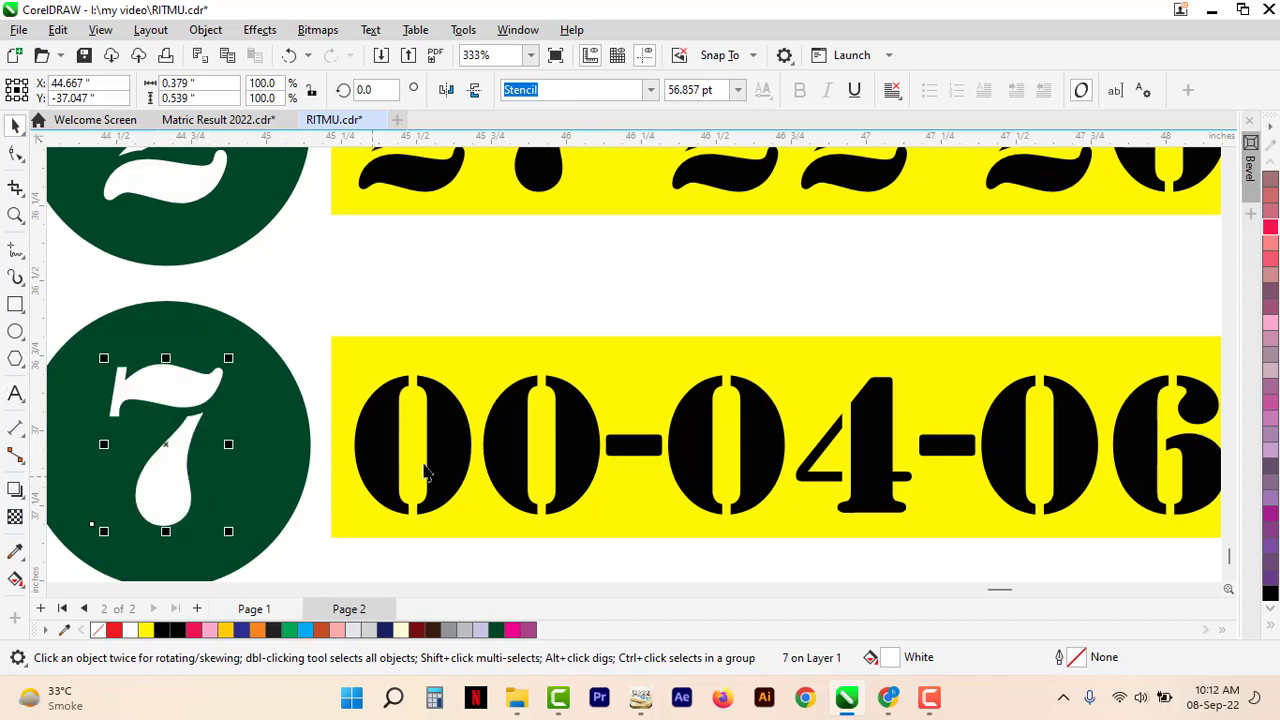
pyautogui.doubleClick(466, 442)
pyautogui.hotkey('ctrl', 'a')
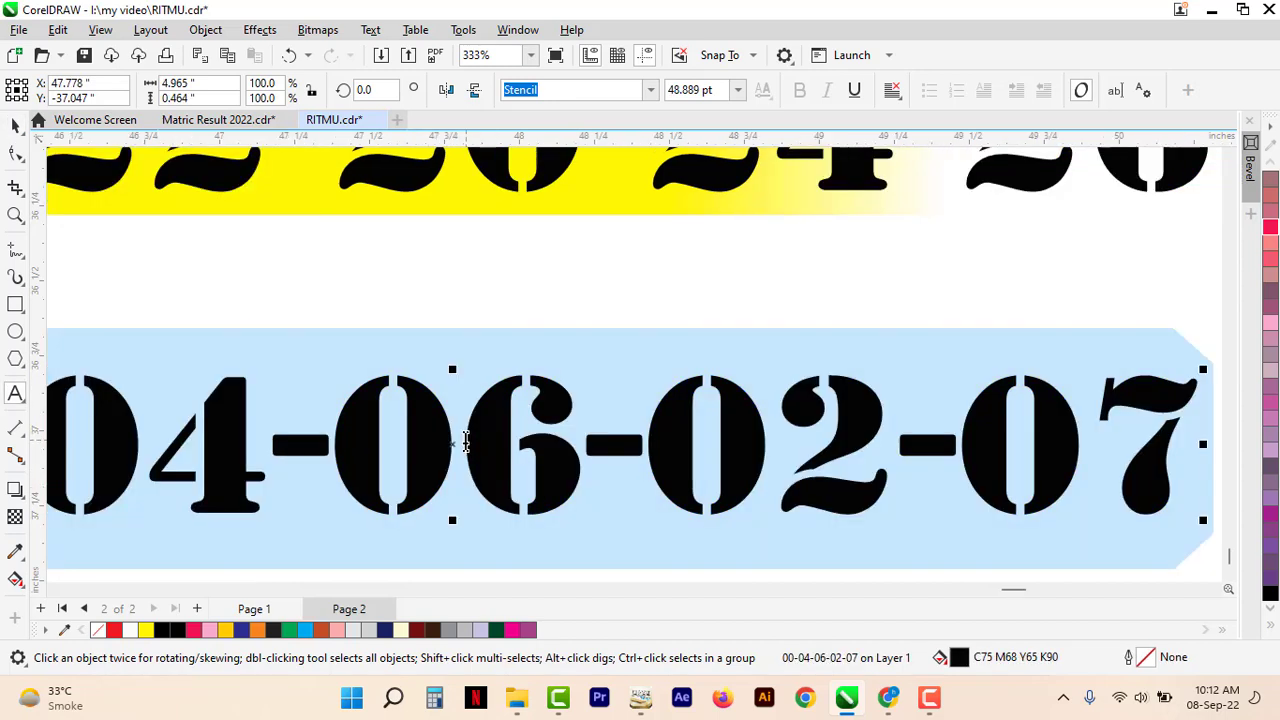
pyautogui.click(85, 590)
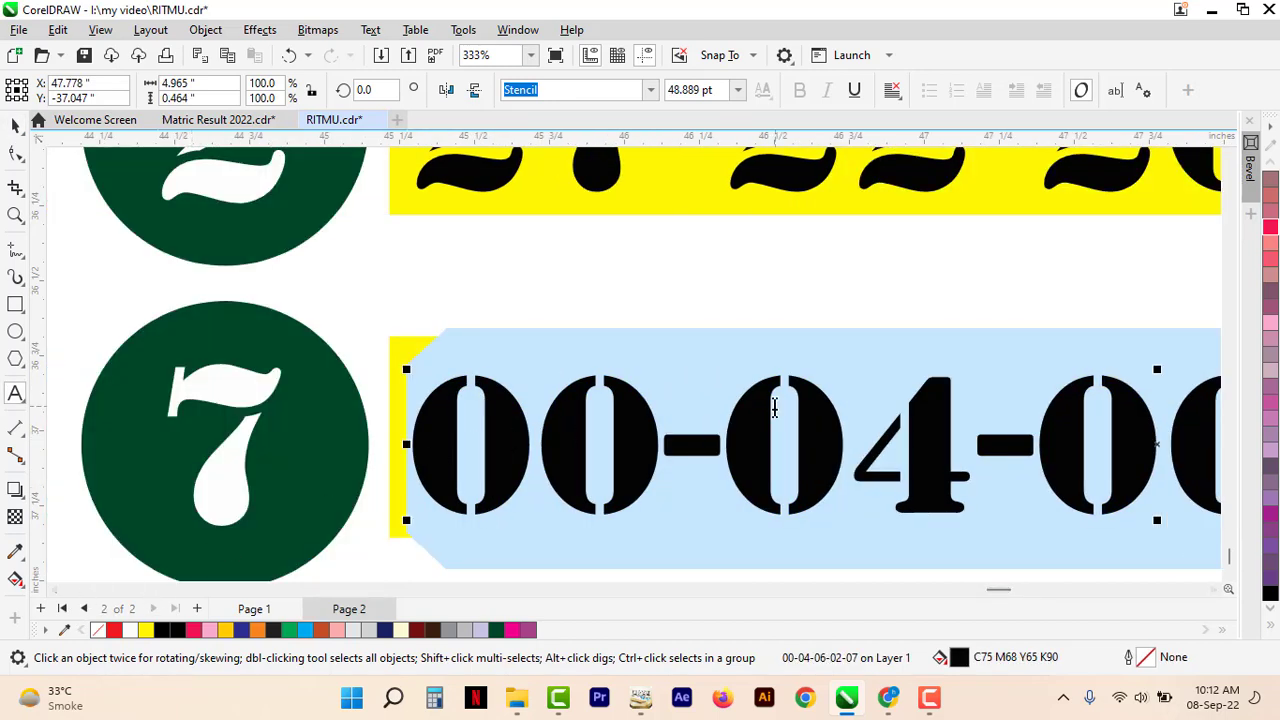
pyautogui.write('77-70-')
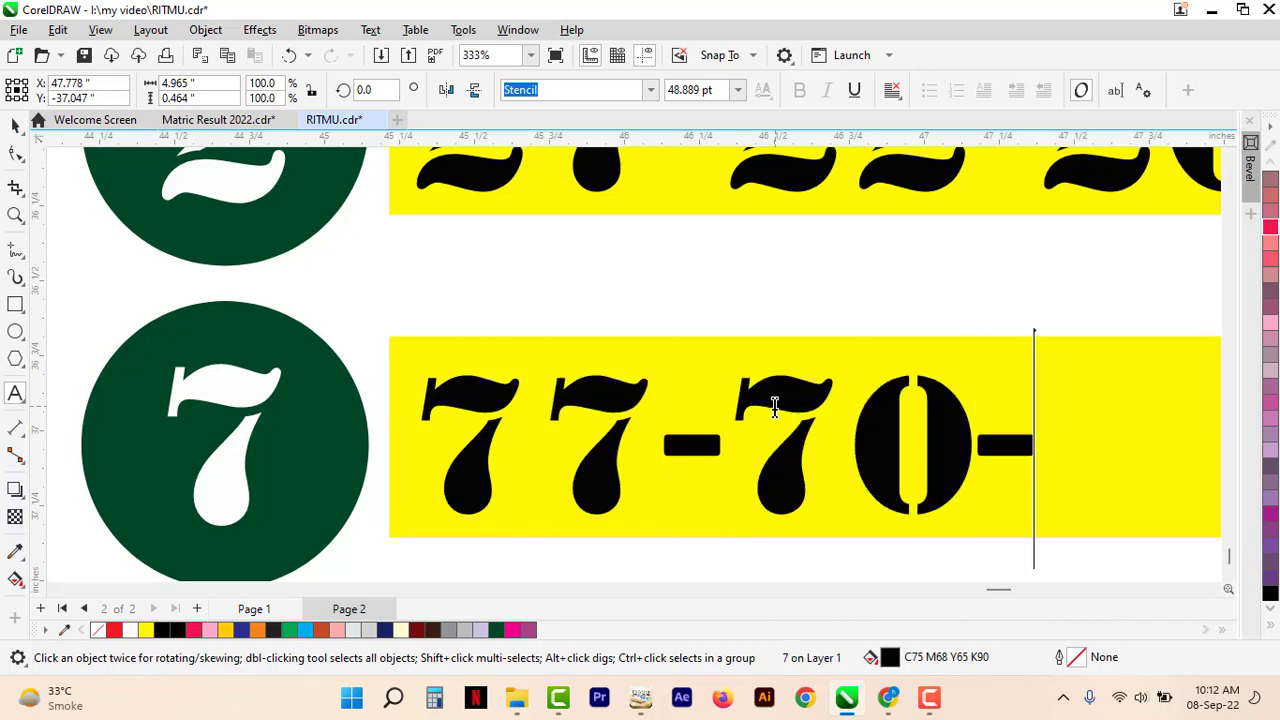
pyautogui.write('74-7')
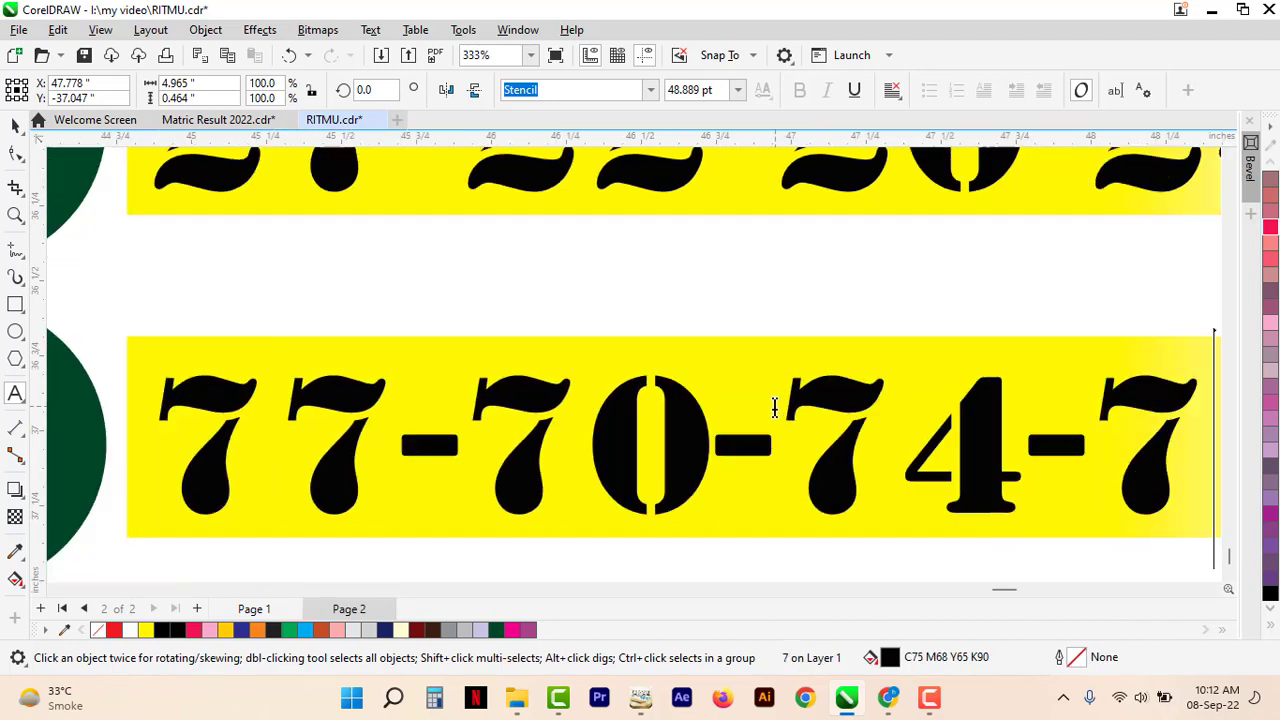
pyautogui.write('6-72')
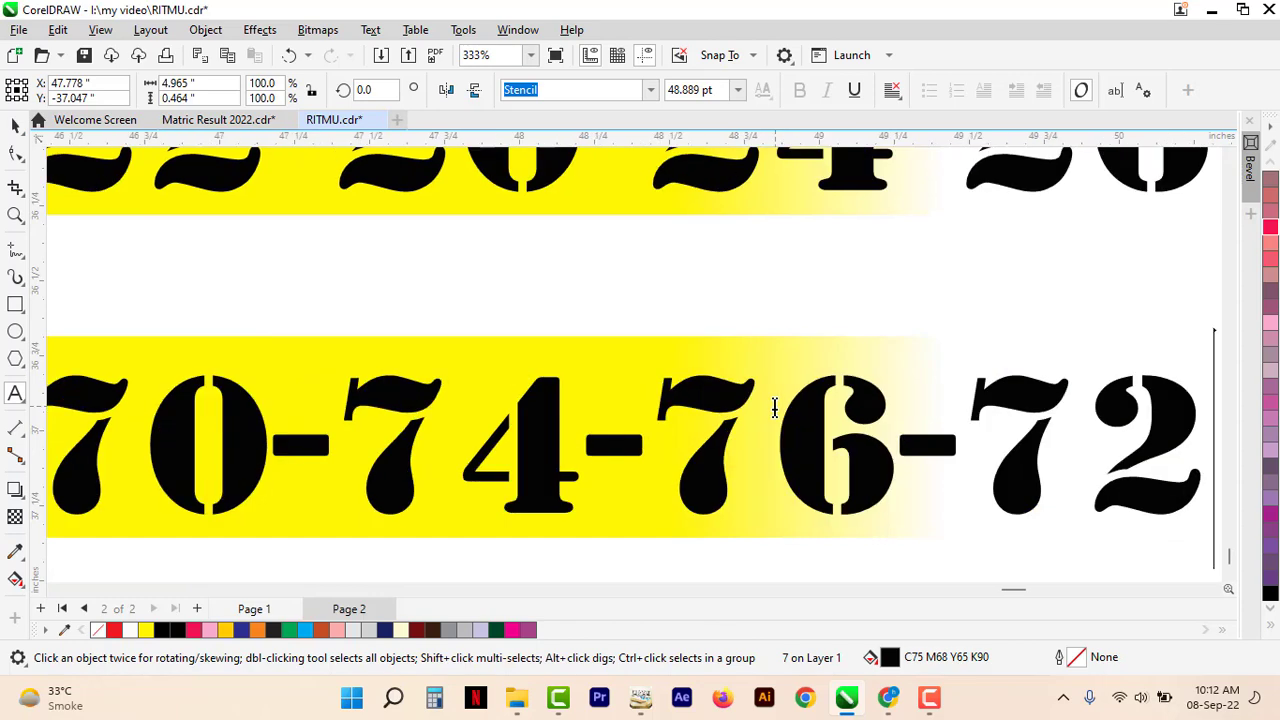
pyautogui.hotkey('ctrl', 'space')
# Copy the third row's red ring down to the fourth row and position it around the 24.
pyautogui.scroll(7, 1237, 163)
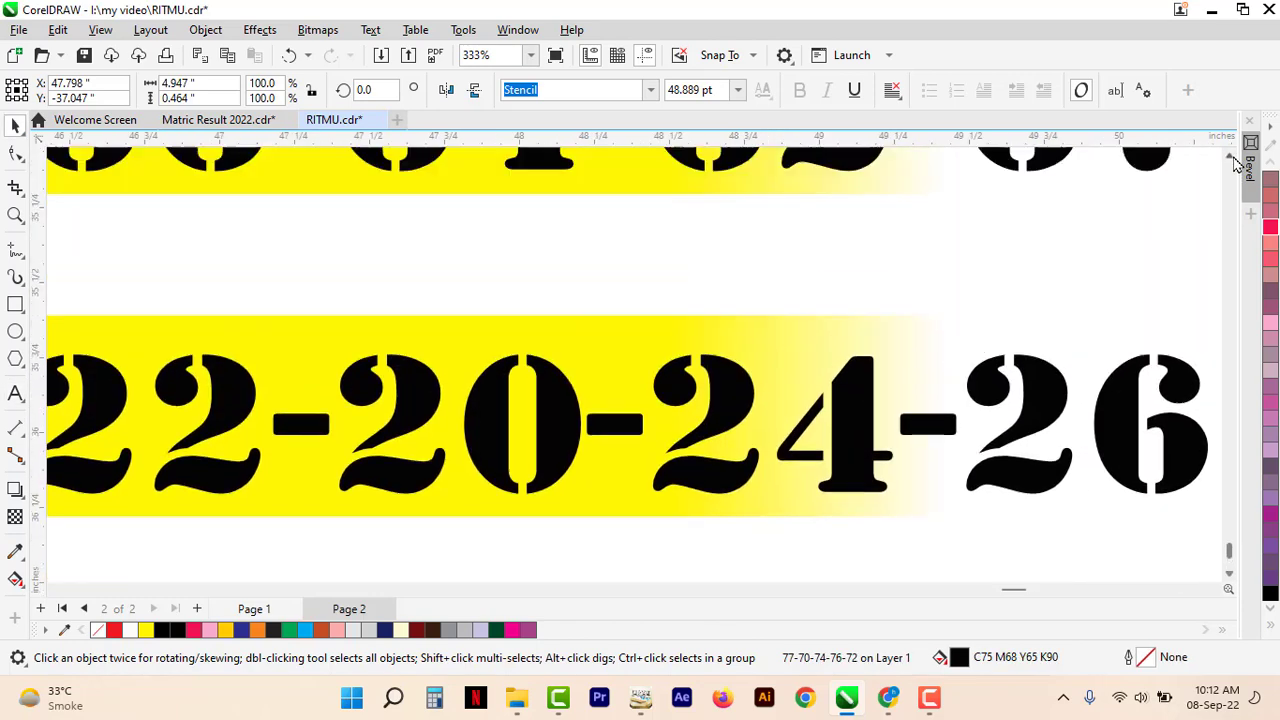
pyautogui.click(56, 590)
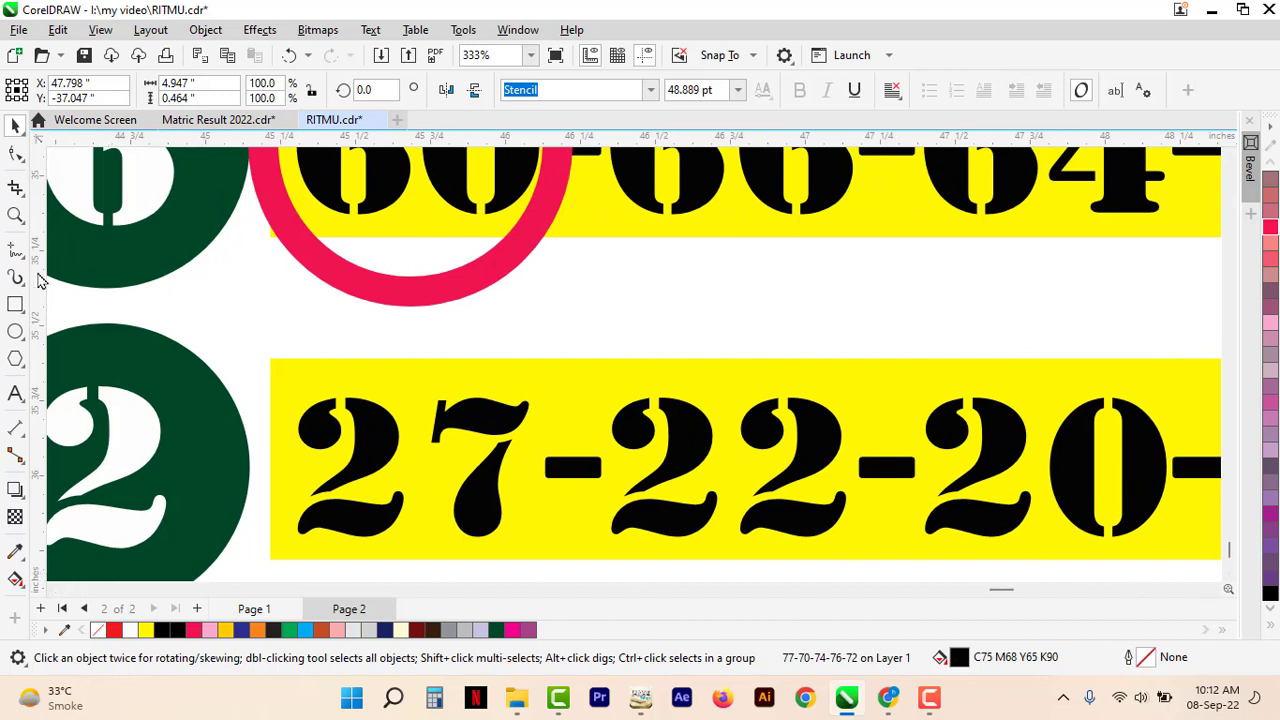
pyautogui.moveTo(364, 278); pyautogui.dragTo(360, 548)
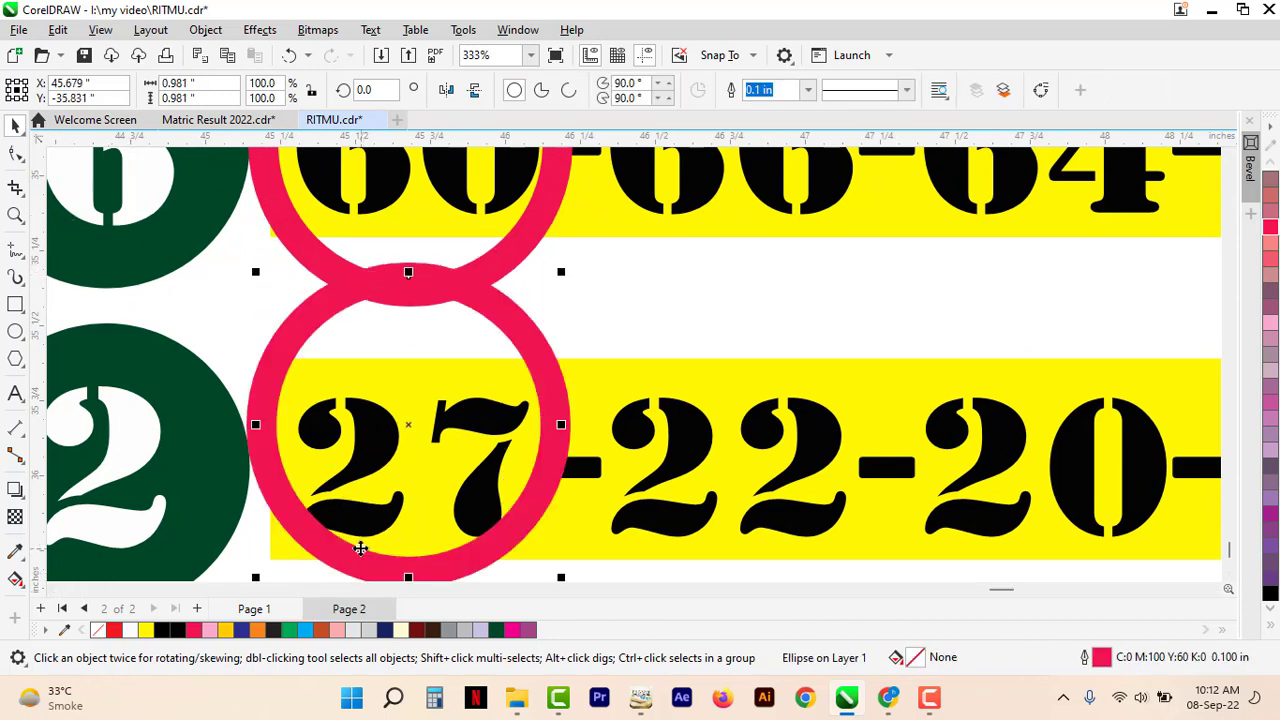
pyautogui.moveTo(503, 545); pyautogui.dragTo(1055, 555)
pyautogui.click(1213, 590)
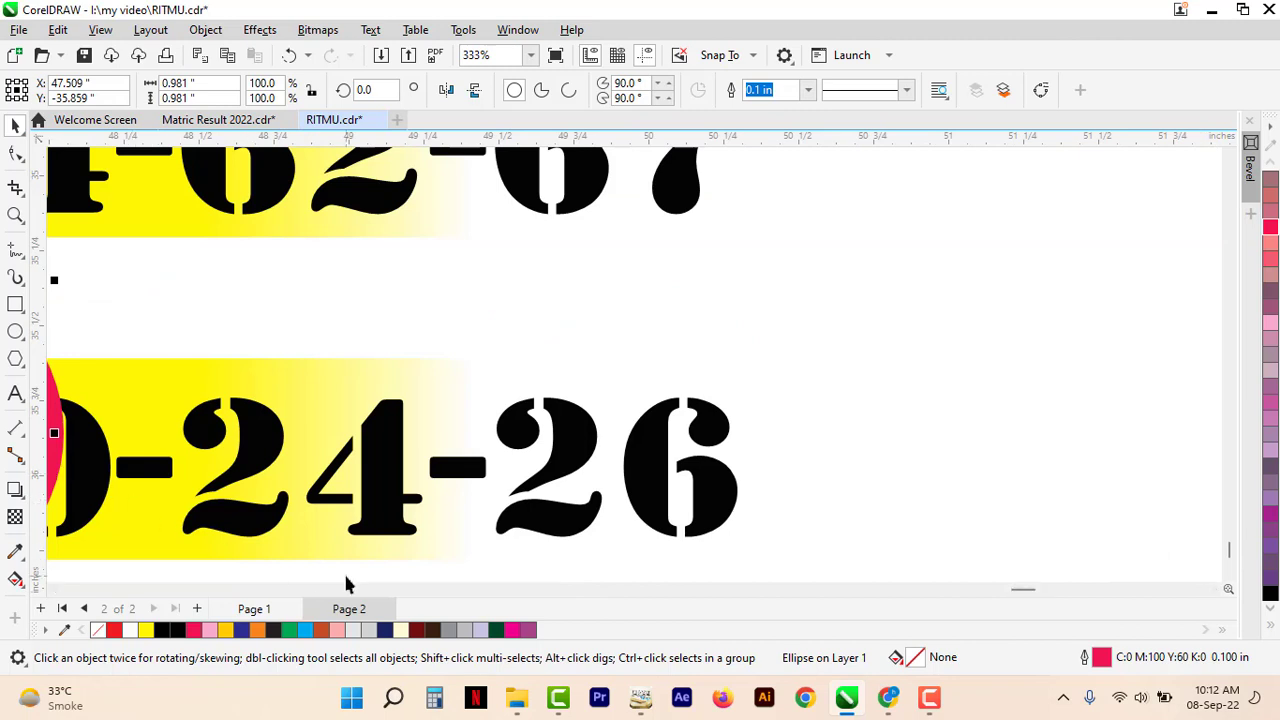
pyautogui.click(50, 590)
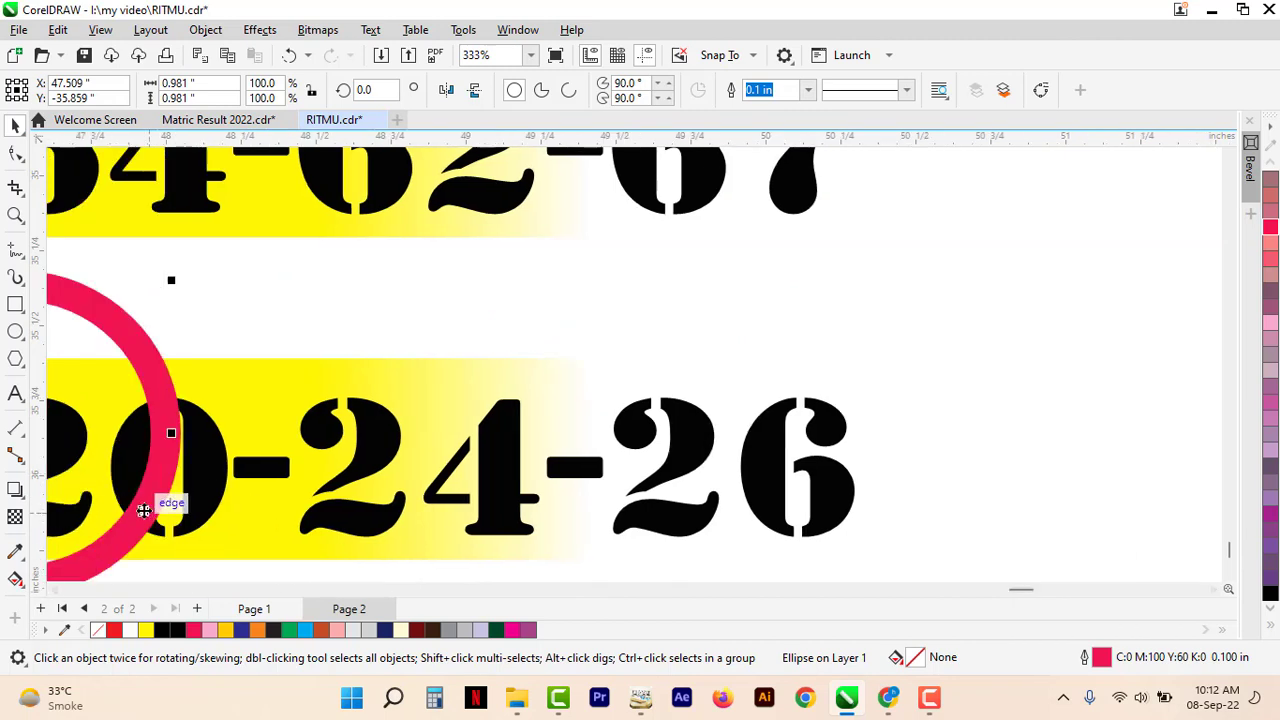
pyautogui.moveTo(148, 508); pyautogui.dragTo(544, 538)
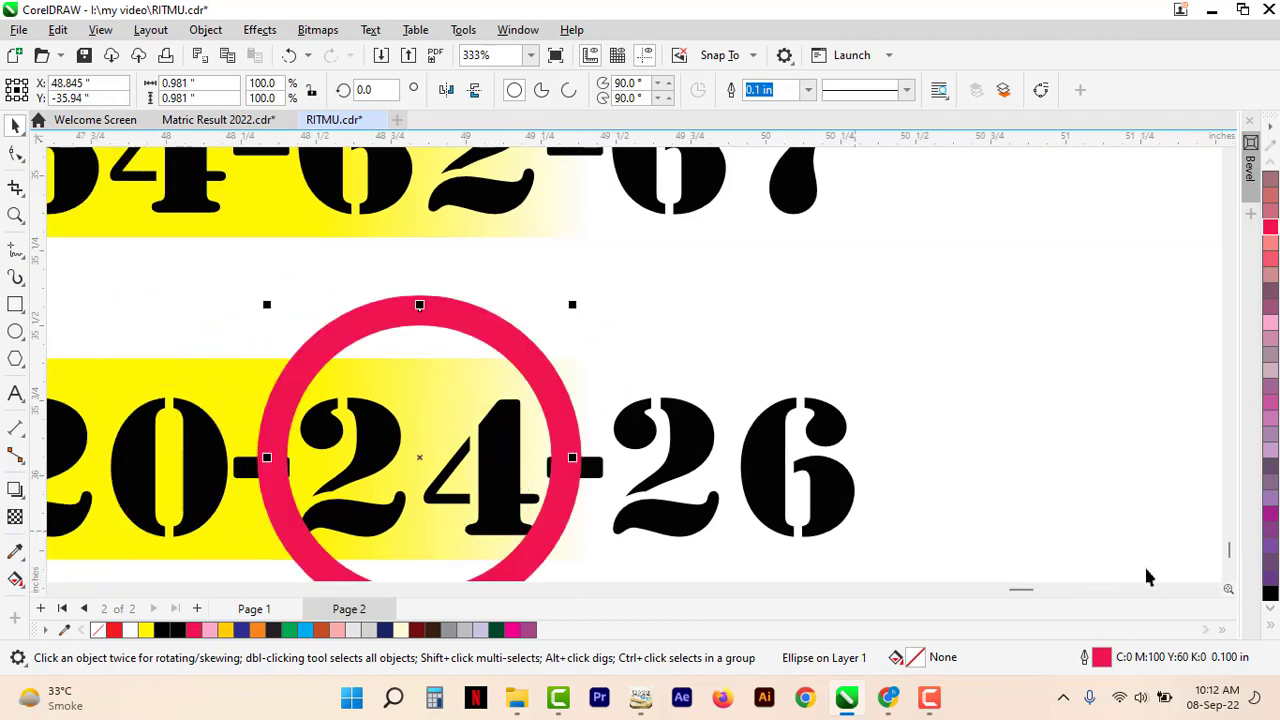
pyautogui.click(1229, 579)
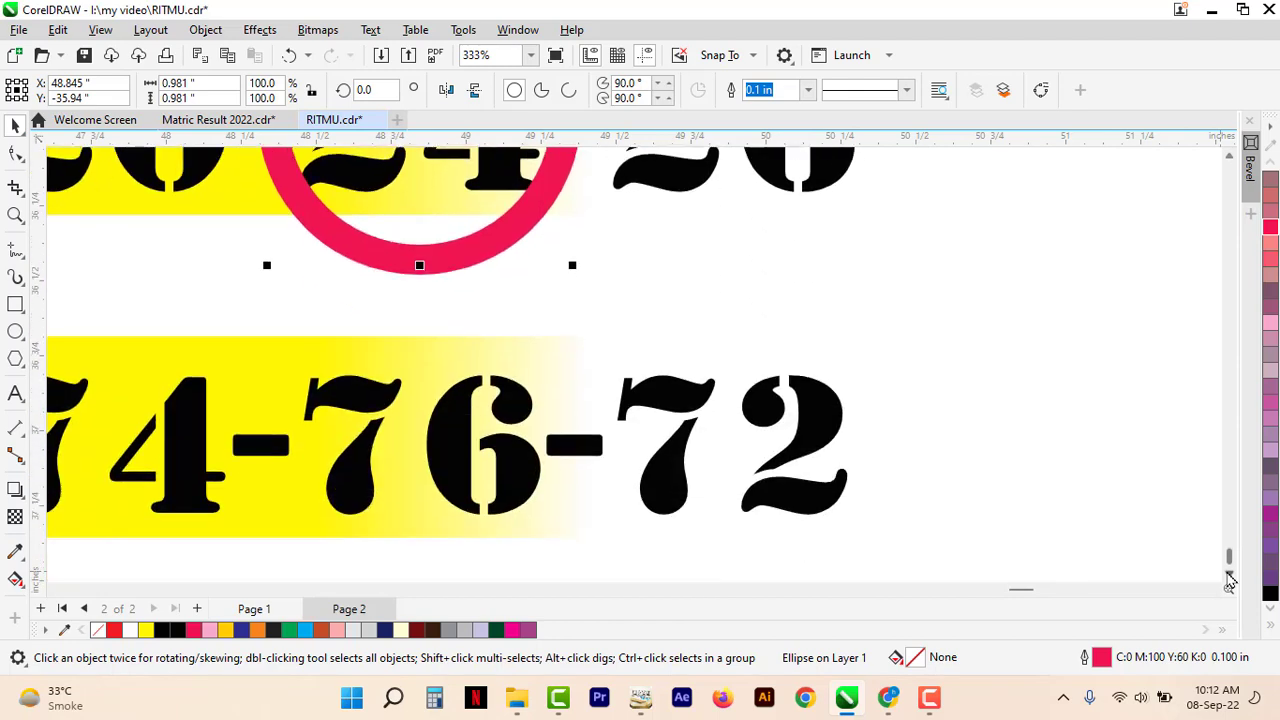
# Copy the fourth row's red ring down to the fifth row and centre it around the 76.
pyautogui.press('XF86AudioRaiseVolume')
pyautogui.moveTo(497, 263); pyautogui.dragTo(491, 556)
pyautogui.scroll(-2, 1229, 575)
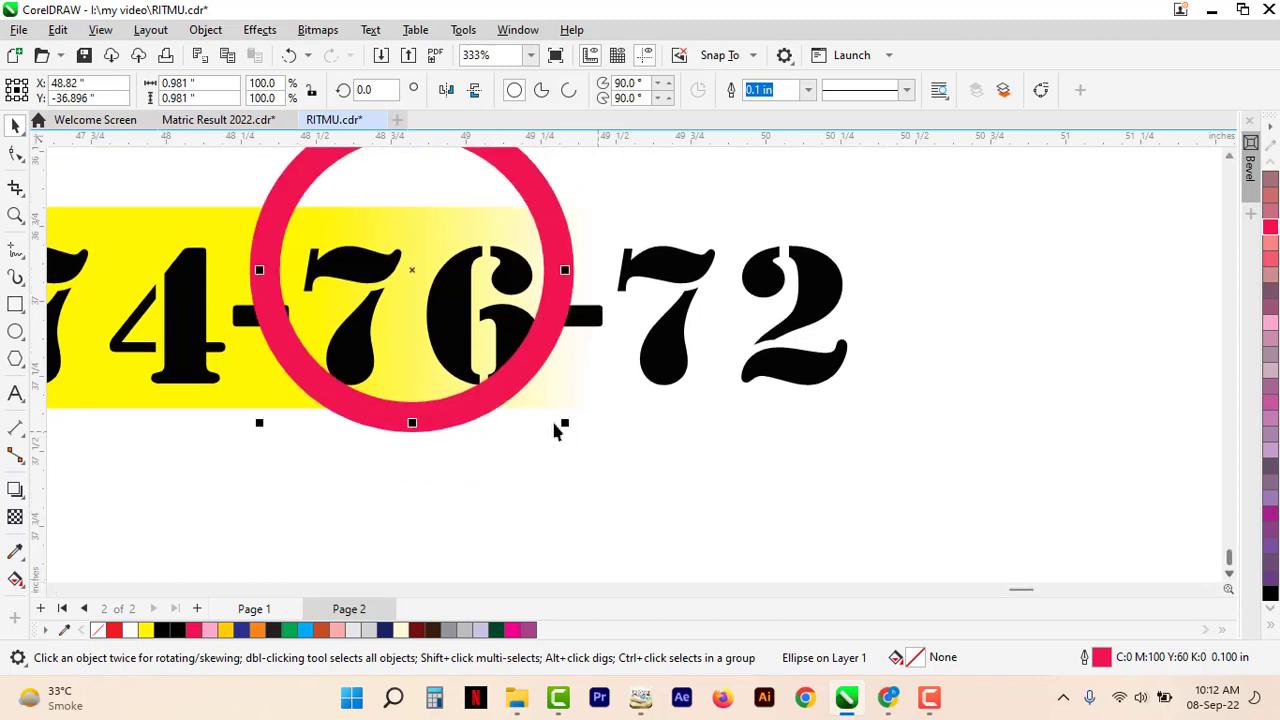
pyautogui.moveTo(557, 430); pyautogui.dragTo(570, 470)
pyautogui.click(355, 522)
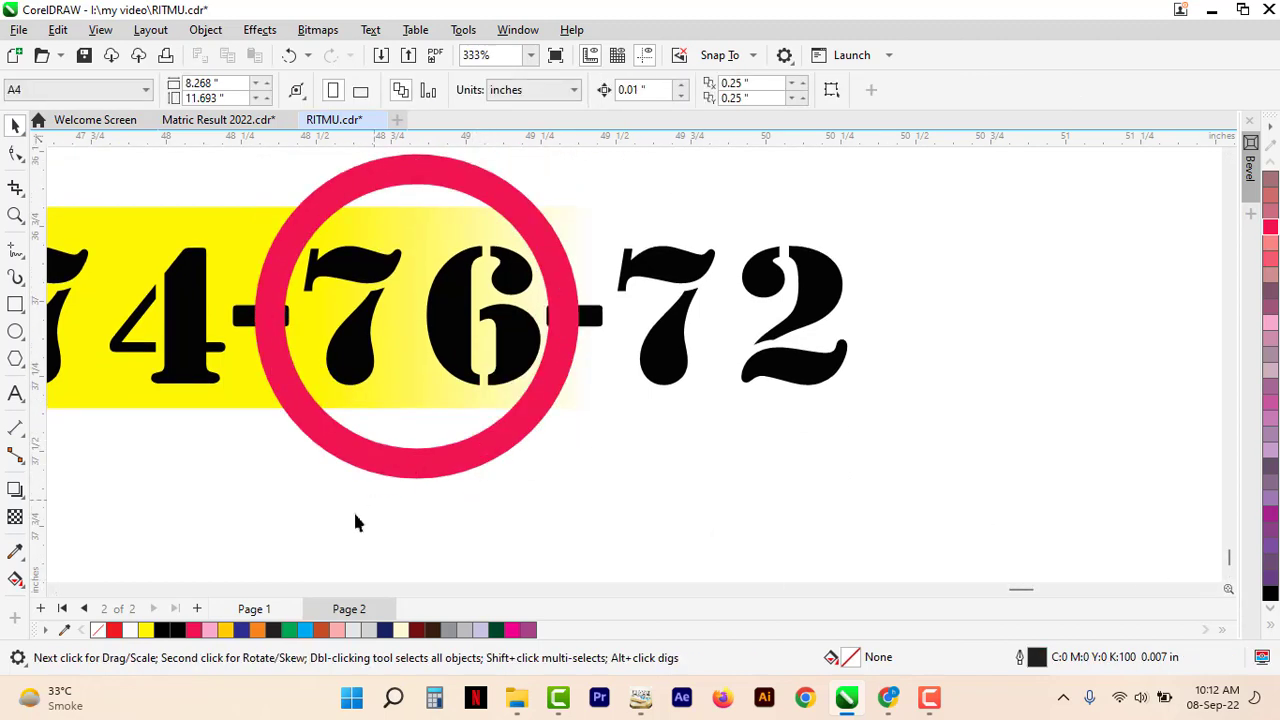
# Copy the white 7 from the fifth row's green circle to below the yellow bar and fill it dark red (C31 M100 Y100 K45).
pyautogui.scroll(-1, 470, 512)
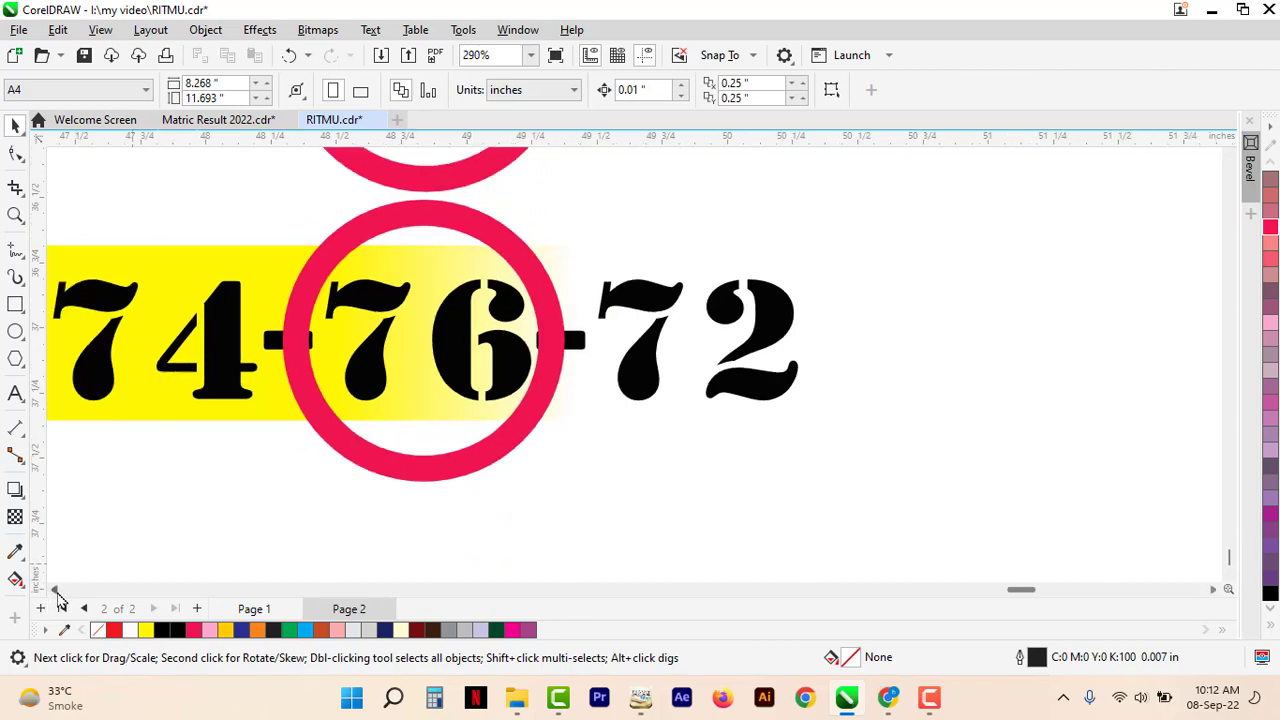
pyautogui.click(55, 590)
pyautogui.moveTo(176, 360); pyautogui.dragTo(369, 523)
pyautogui.click(386, 630)
pyautogui.click(416, 630)
pyautogui.scroll(1, 334, 518)
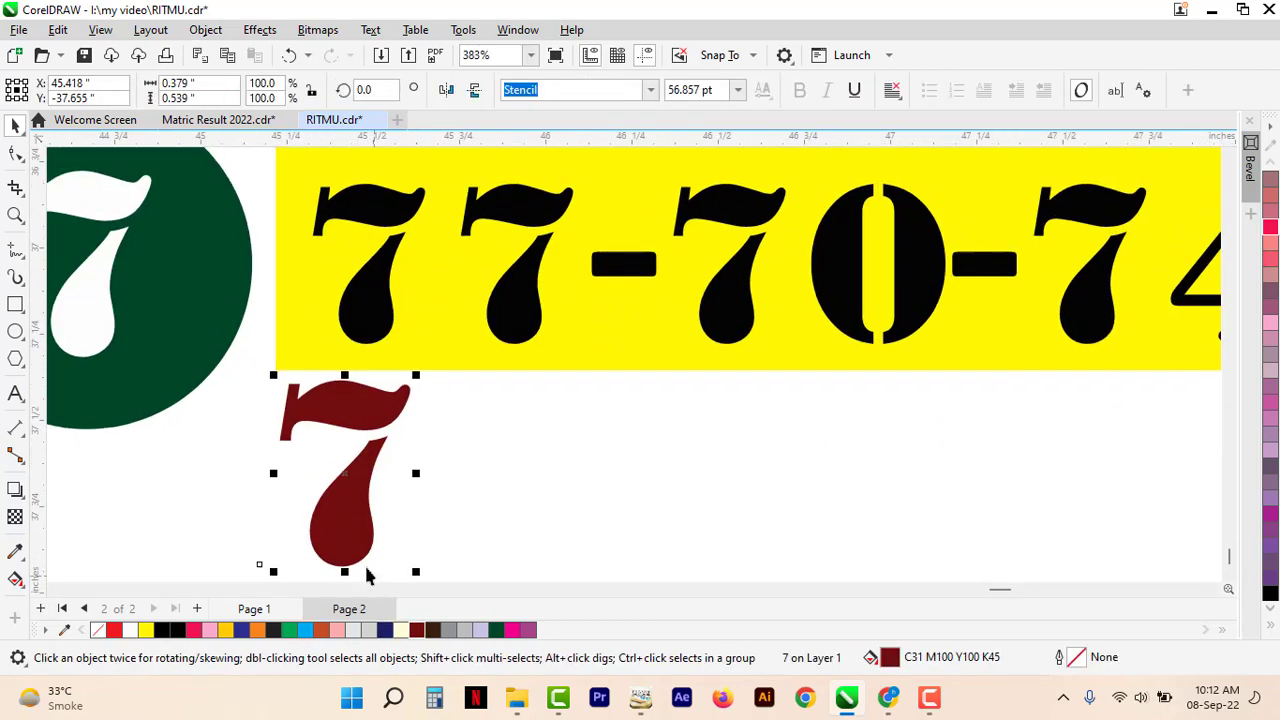
# Replace the dark red 7 below the fifth row's bar with the text OPEN:.
pyautogui.doubleClick(328, 516)
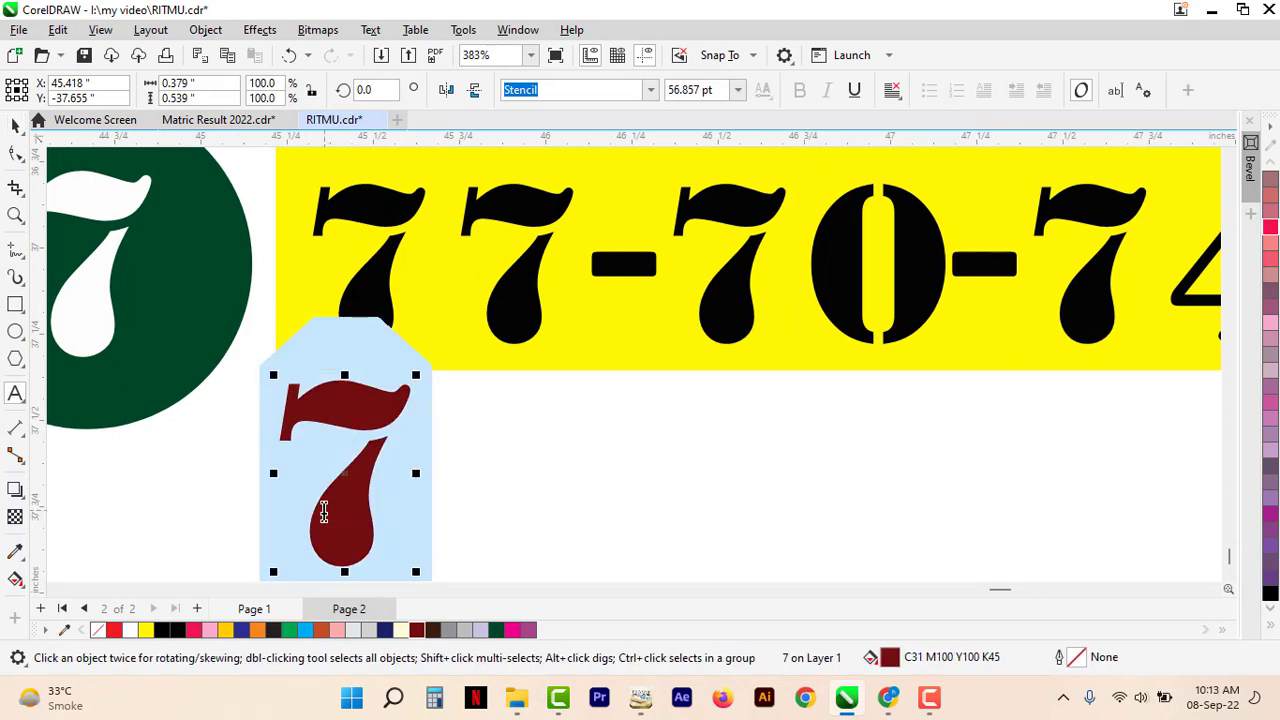
pyautogui.write('0E')
pyautogui.press('BackSpace')
pyautogui.write('PEN:')
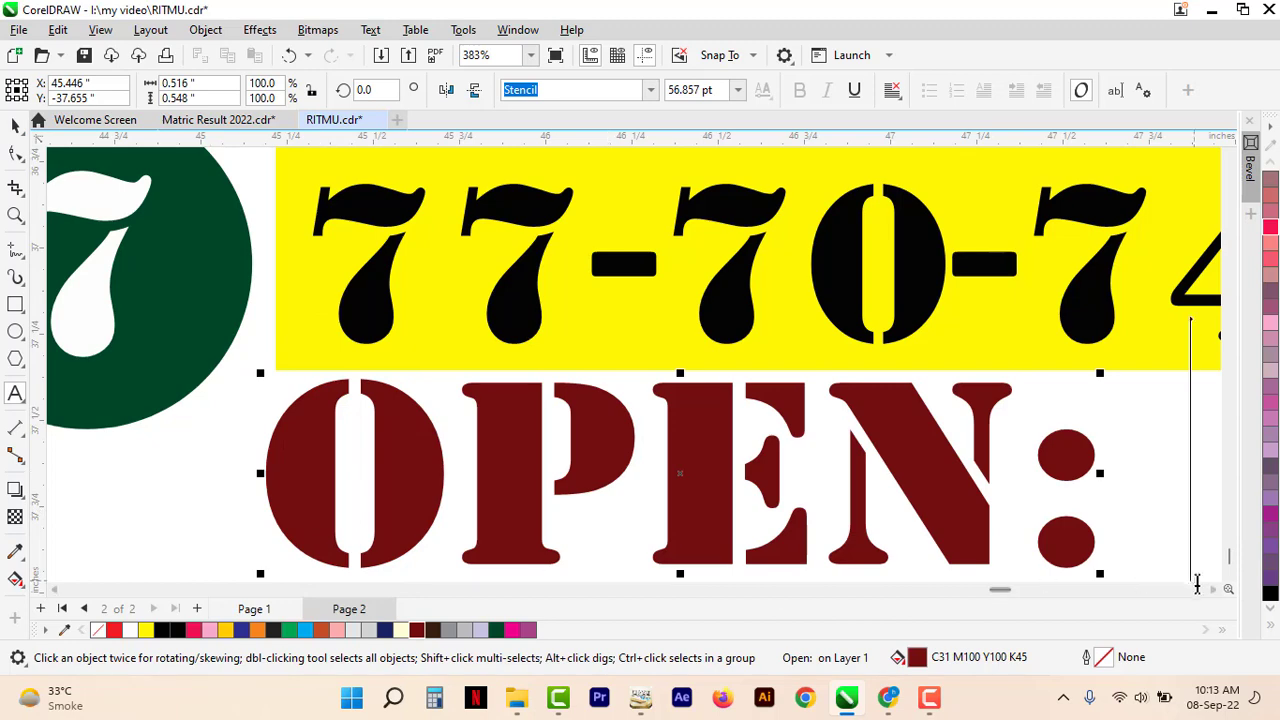
pyautogui.click(1229, 577)
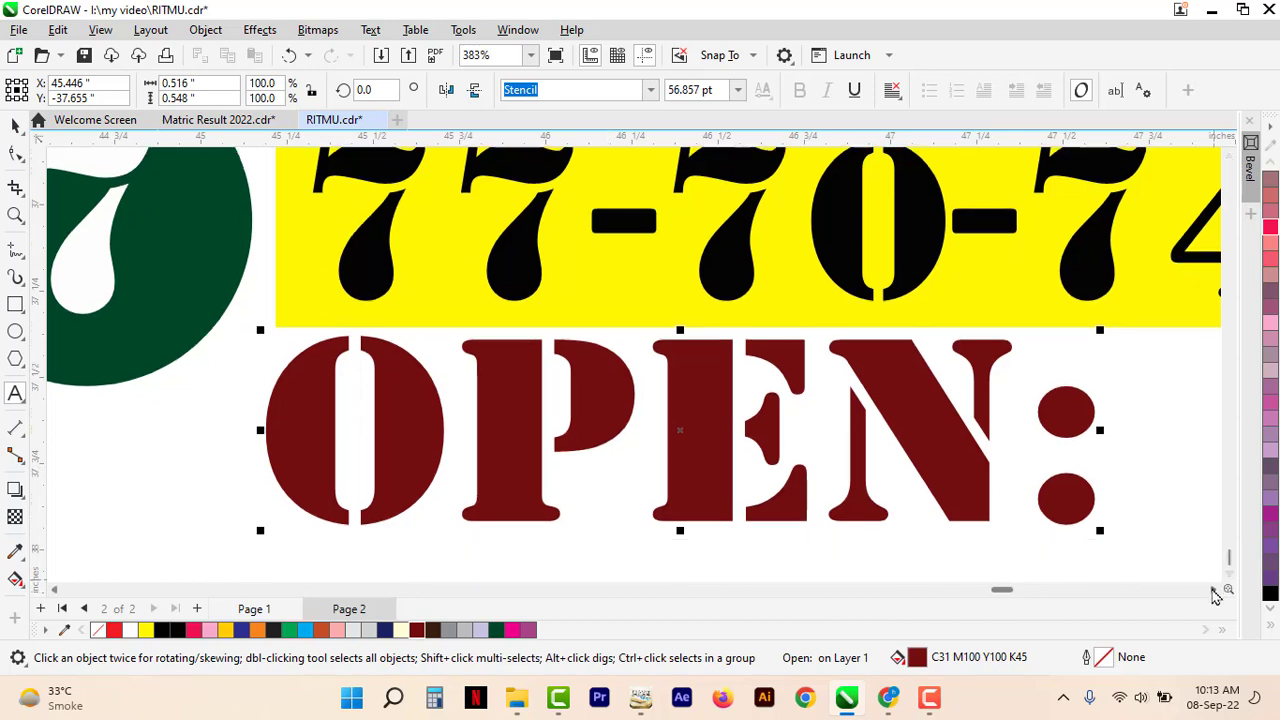
pyautogui.doubleClick(1213, 589)
pyautogui.click(1213, 589)
pyautogui.hotkey('ctrl', 'space')
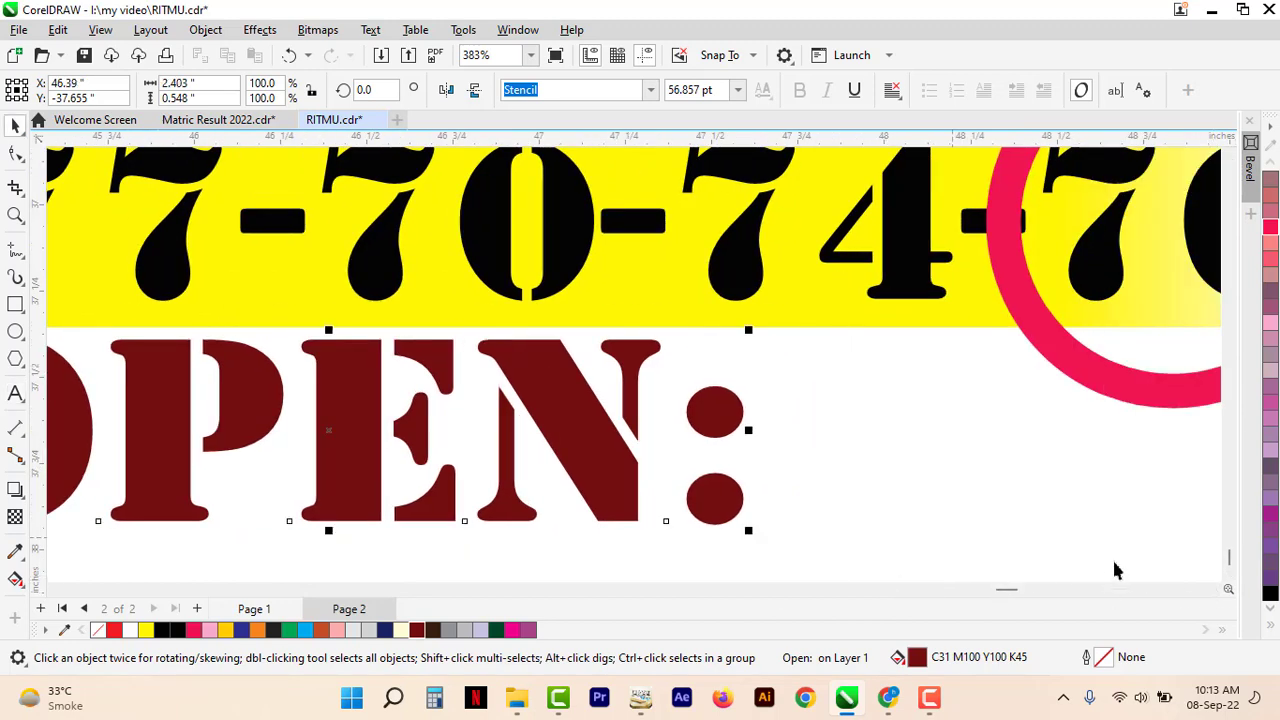
# Move the OPEN: text straight down to about Y -38.43 in, leaving a gap below the fifth row's yellow bar.
pyautogui.scroll(-1, 1100, 558)
pyautogui.moveTo(714, 473); pyautogui.dragTo(856, 572)
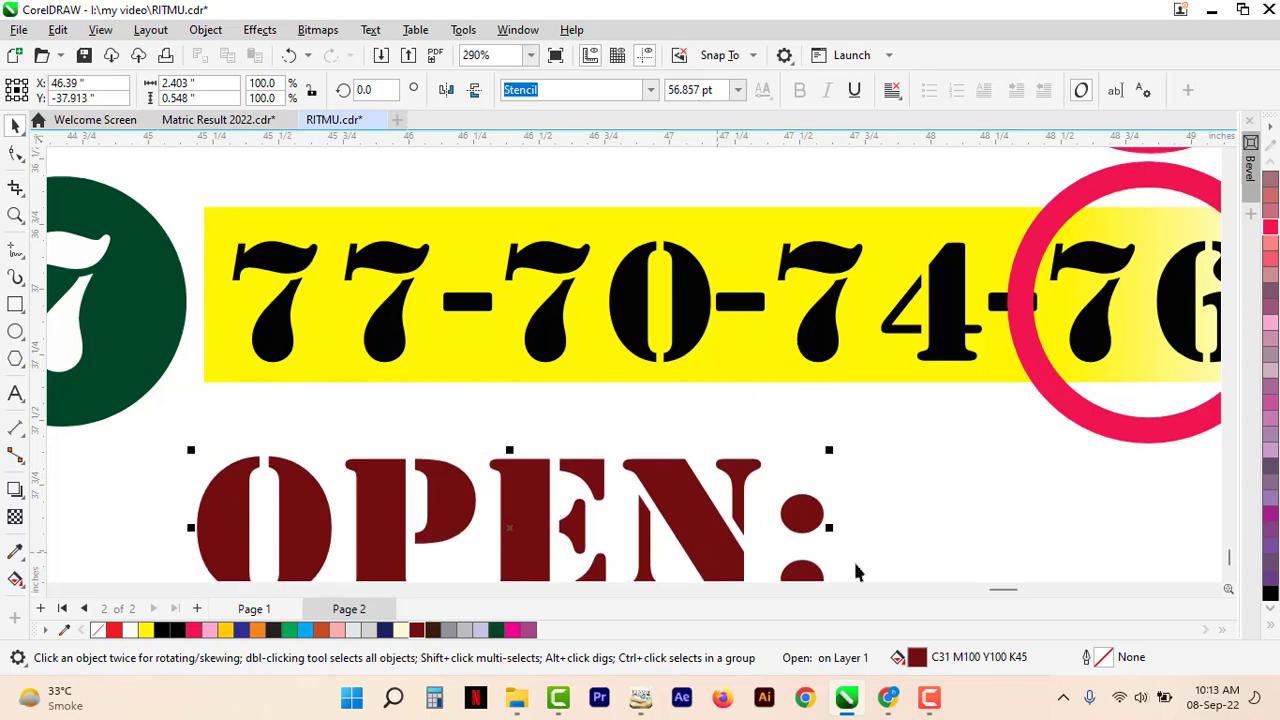
pyautogui.click(1229, 575)
pyautogui.click(1229, 575)
pyautogui.click(1229, 575)
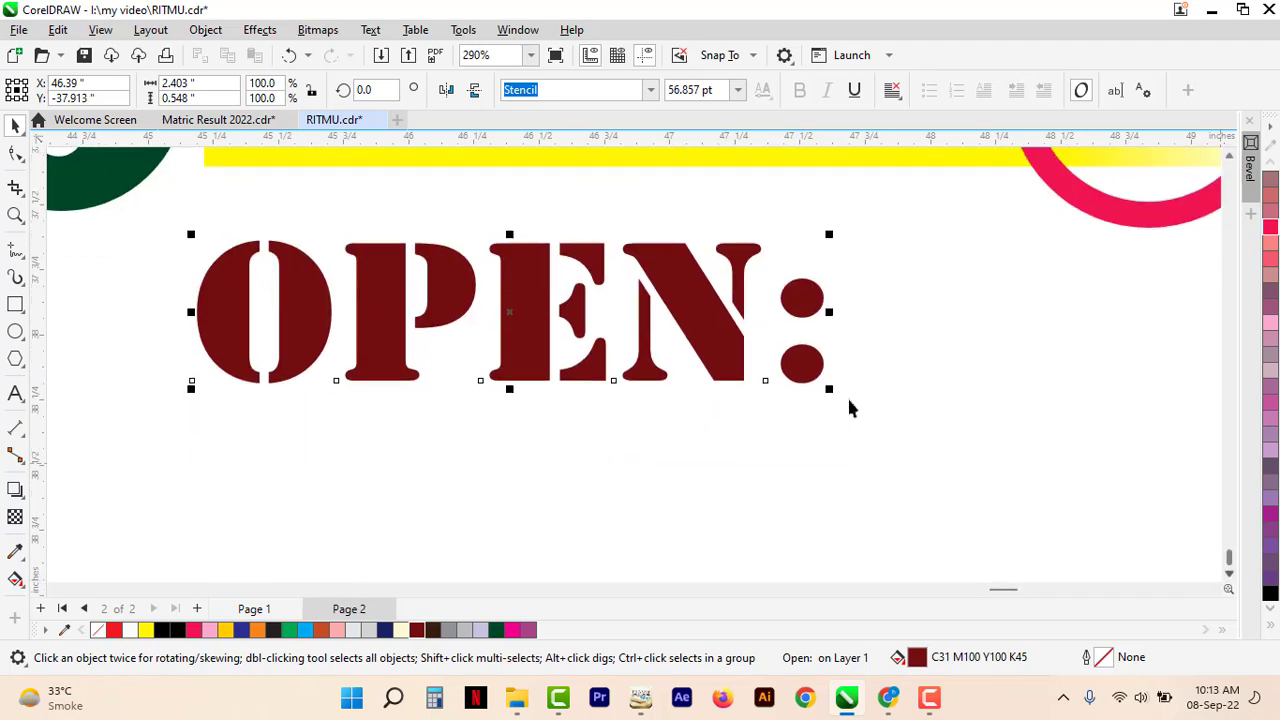
pyautogui.moveTo(730, 360); pyautogui.dragTo(716, 496)
# Append 6-4-0-1 after the colon of the OPEN: text.
pyautogui.doubleClick(810, 502)
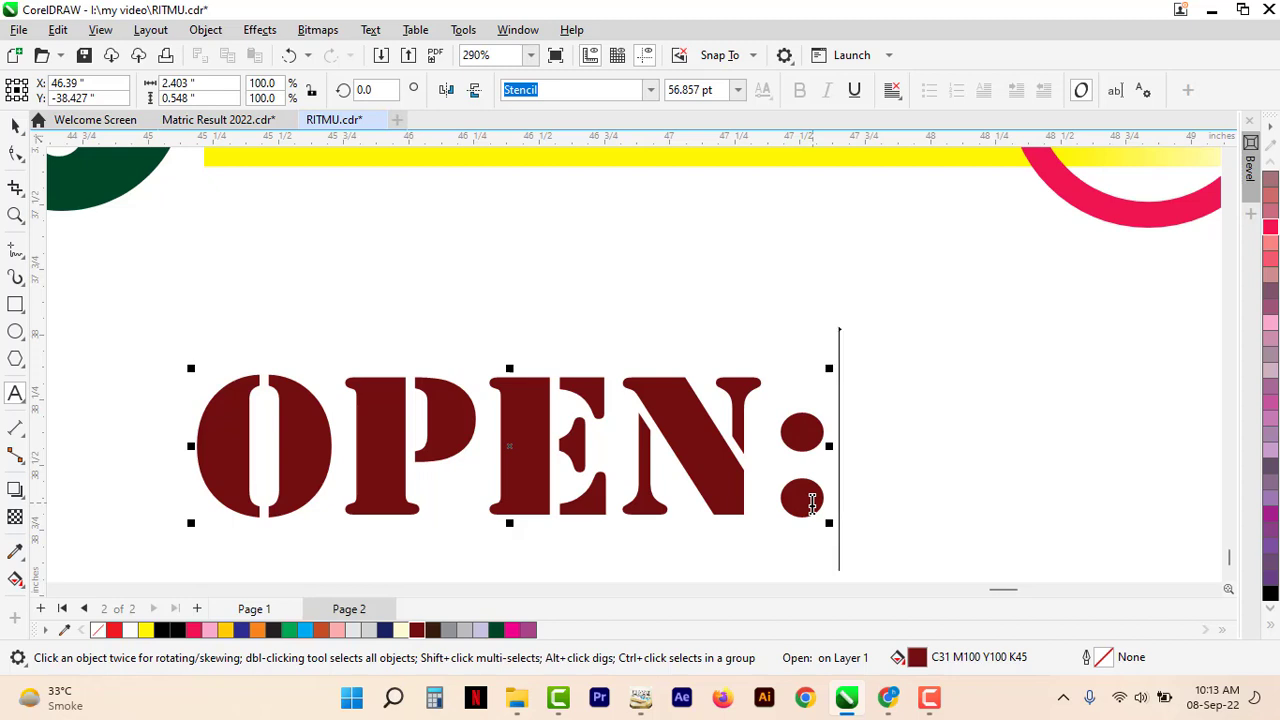
pyautogui.write('6-4-0')
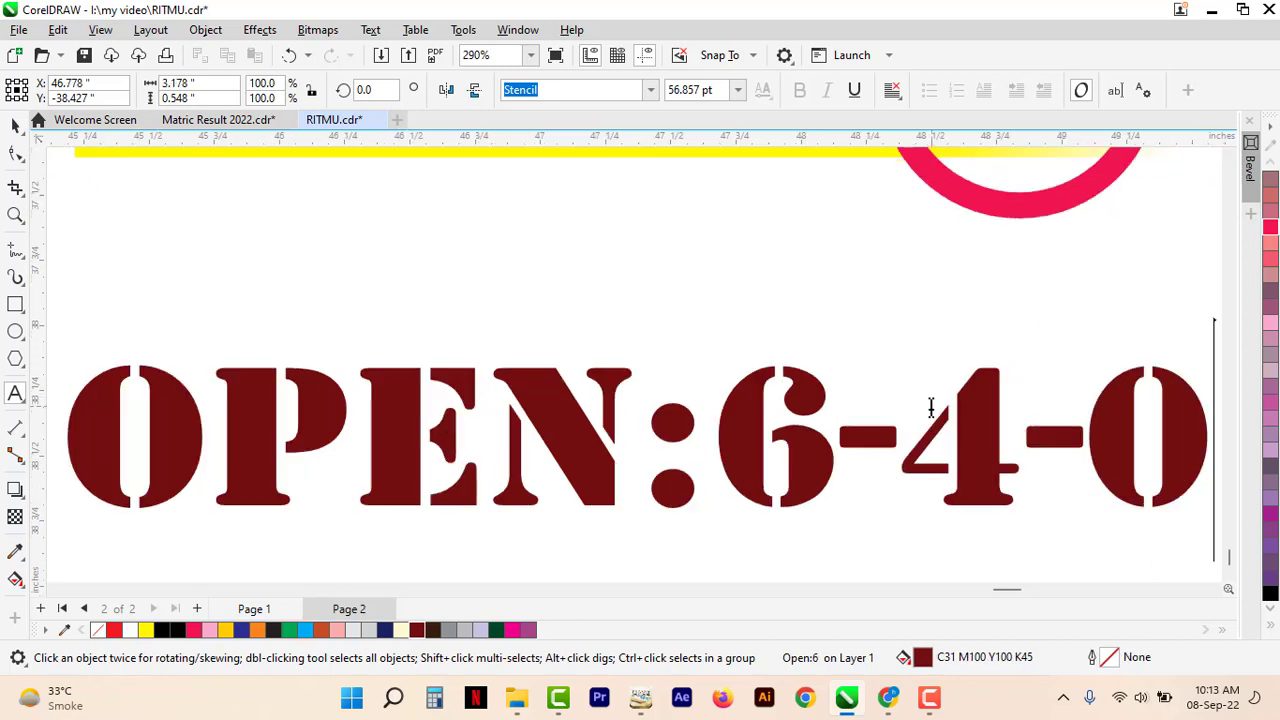
pyautogui.write('-')
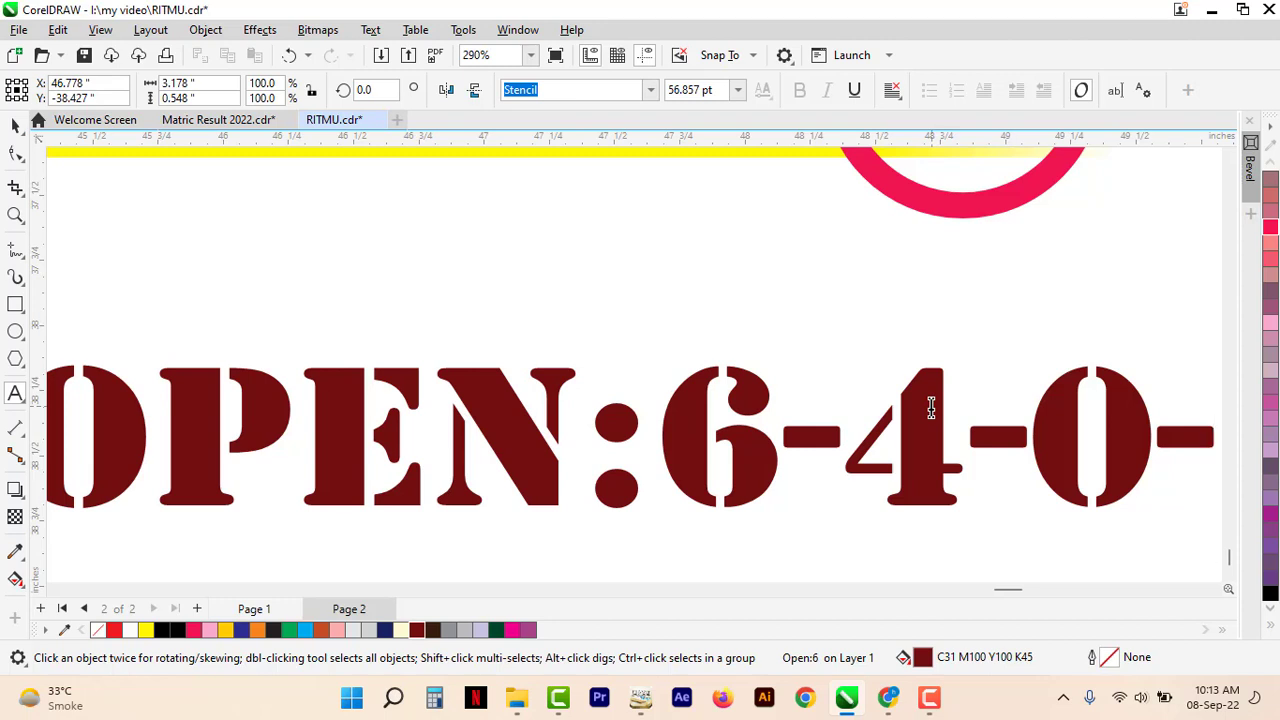
pyautogui.write('1')
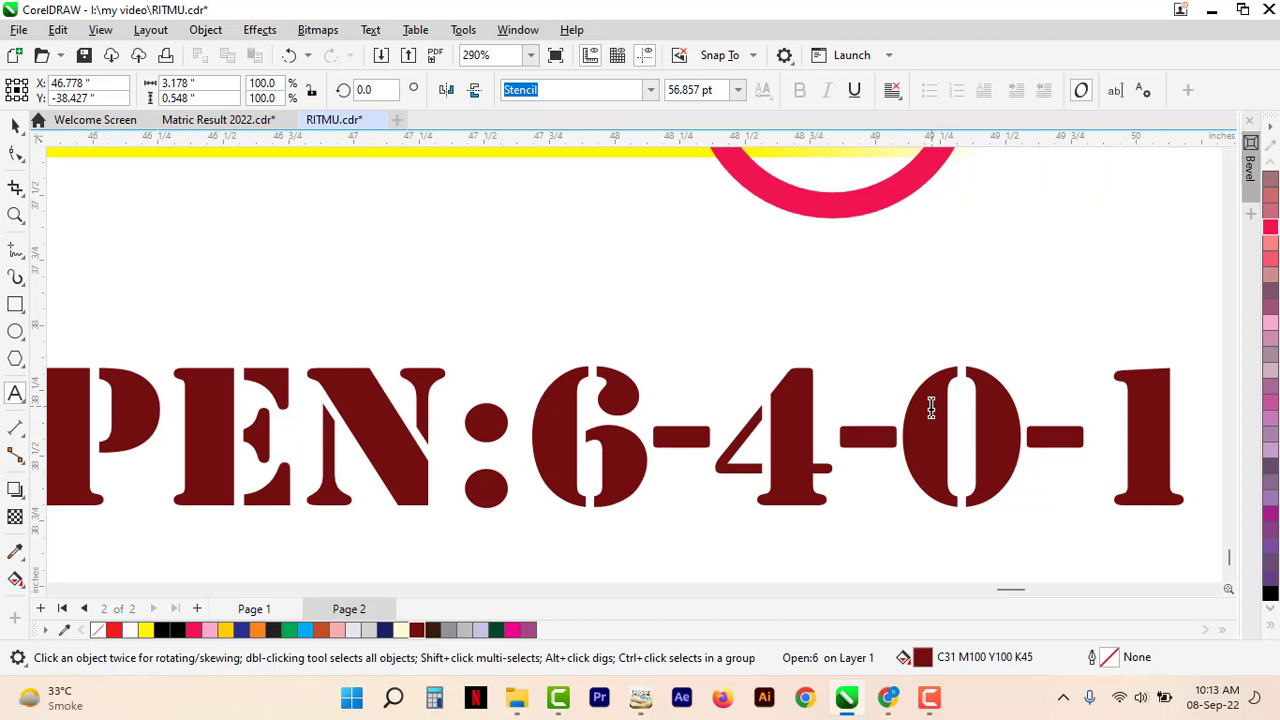
pyautogui.hotkey('ctrl', 'space')
pyautogui.click(882, 345)
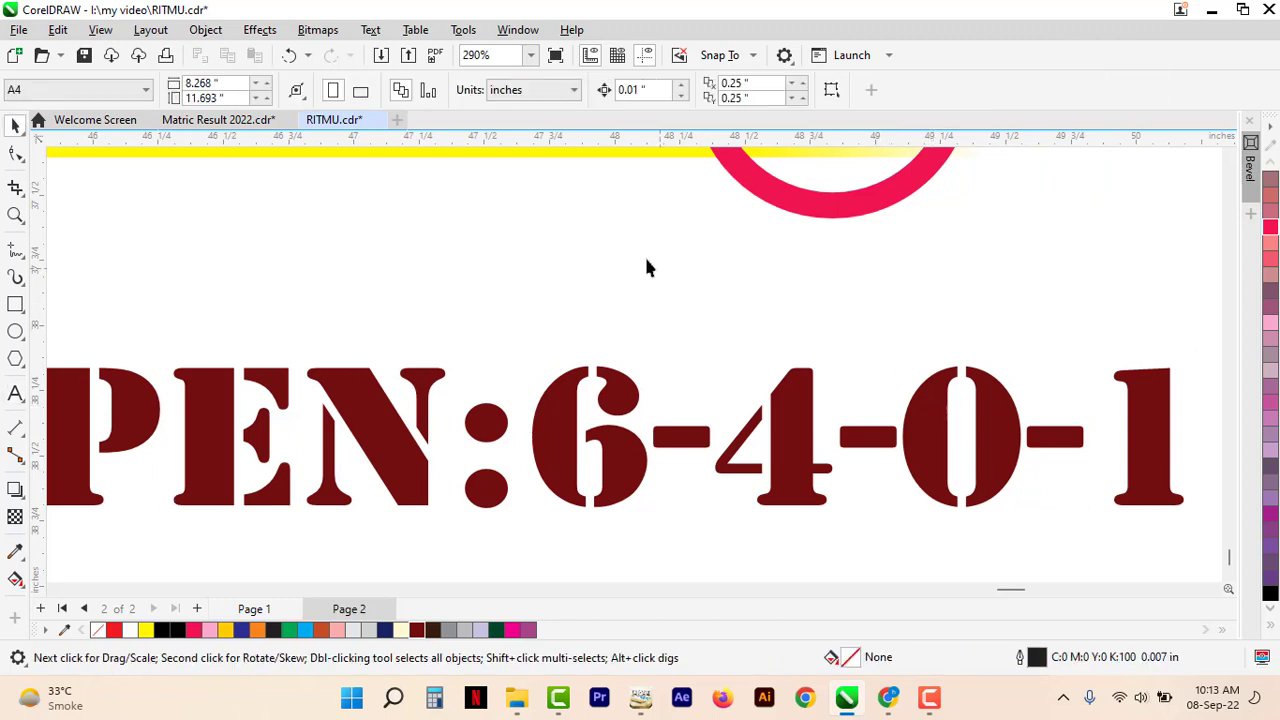